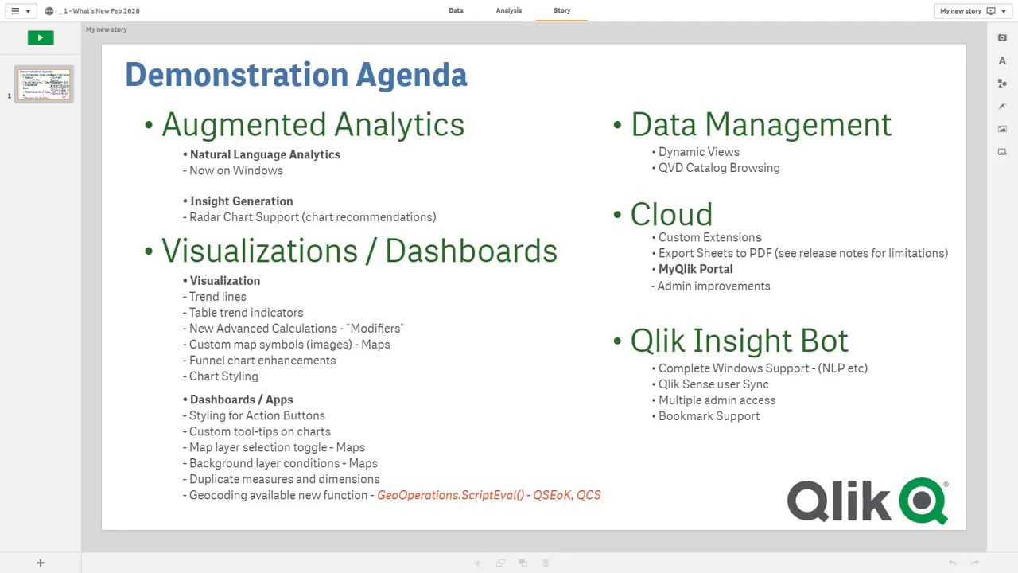
- Leave the agenda story and switch to Insight Advisor in the Analysis tab
{"action": "left_click", "coordinate": [508, 12]}
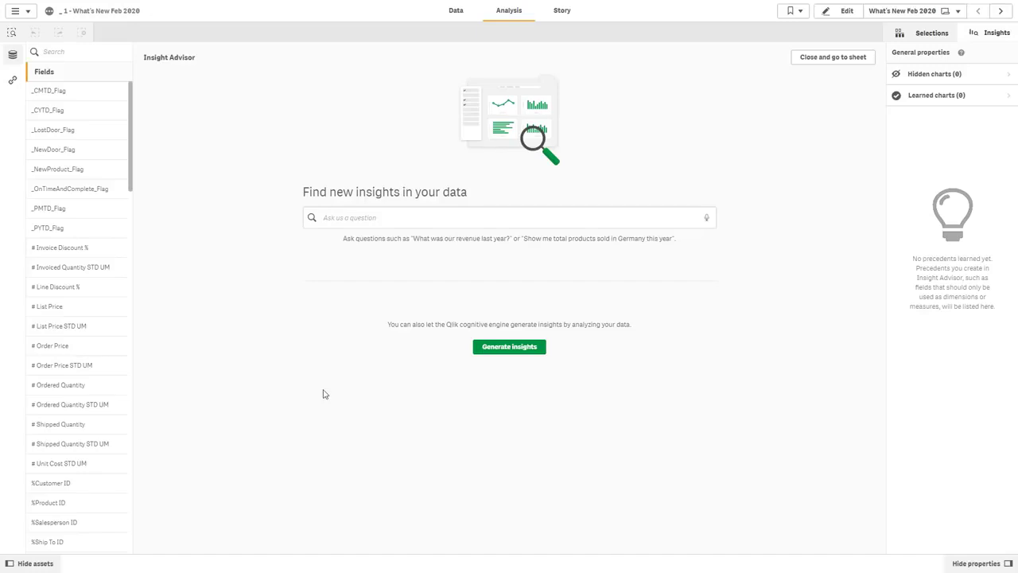
- Ask Insight Advisor 'show amount by channel and brand' to get a treemap and three further charts
{"action": "left_click", "coordinate": [334, 214]}
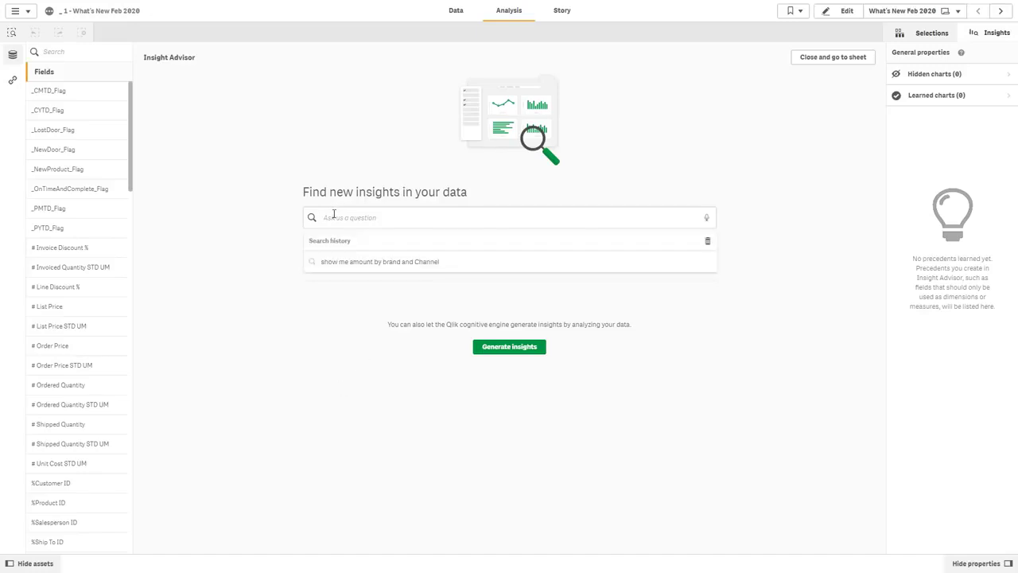
{"action": "type", "text": "show amoun"}
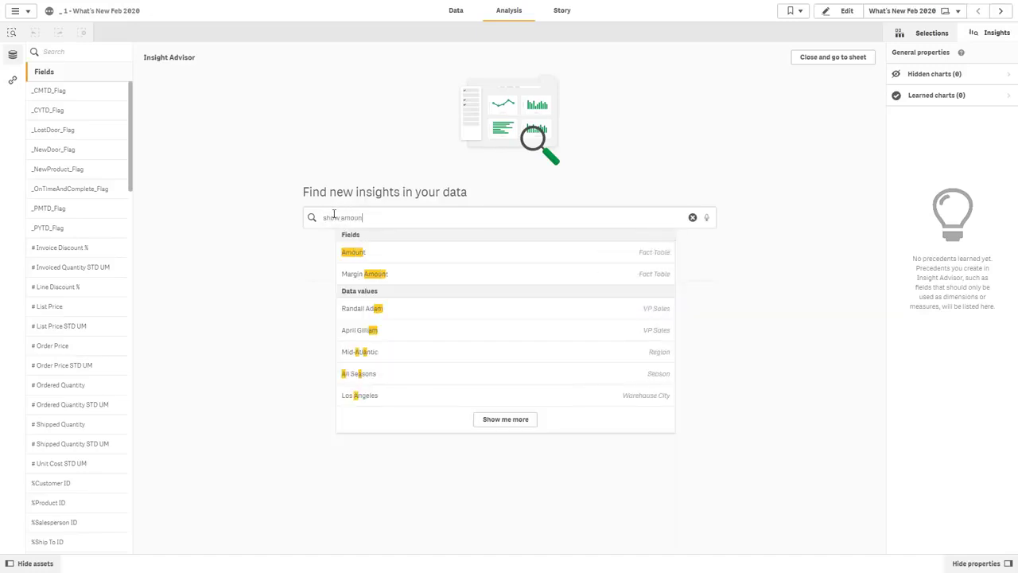
{"action": "type", "text": "t by"}
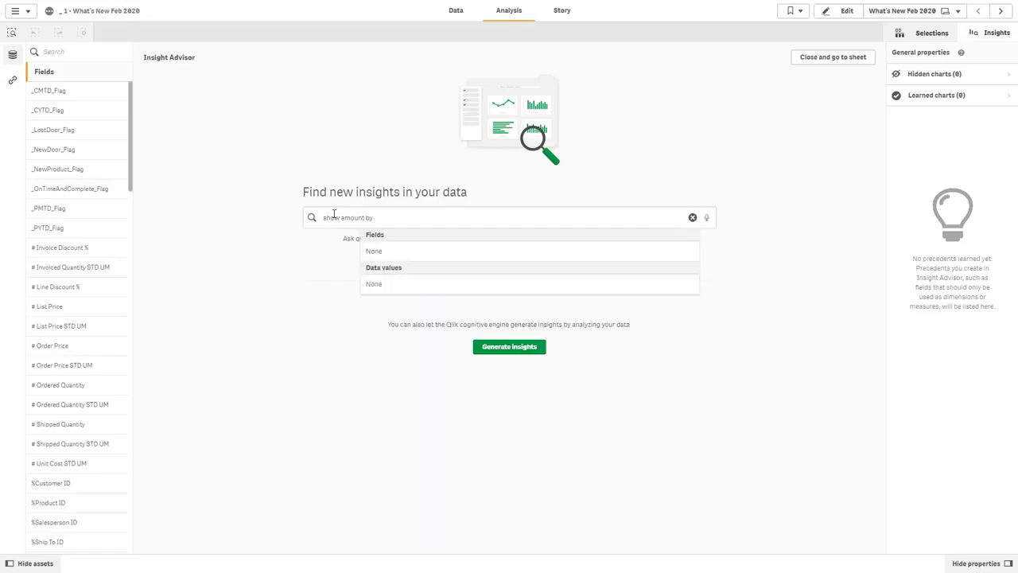
{"action": "type", "text": " channel and"}
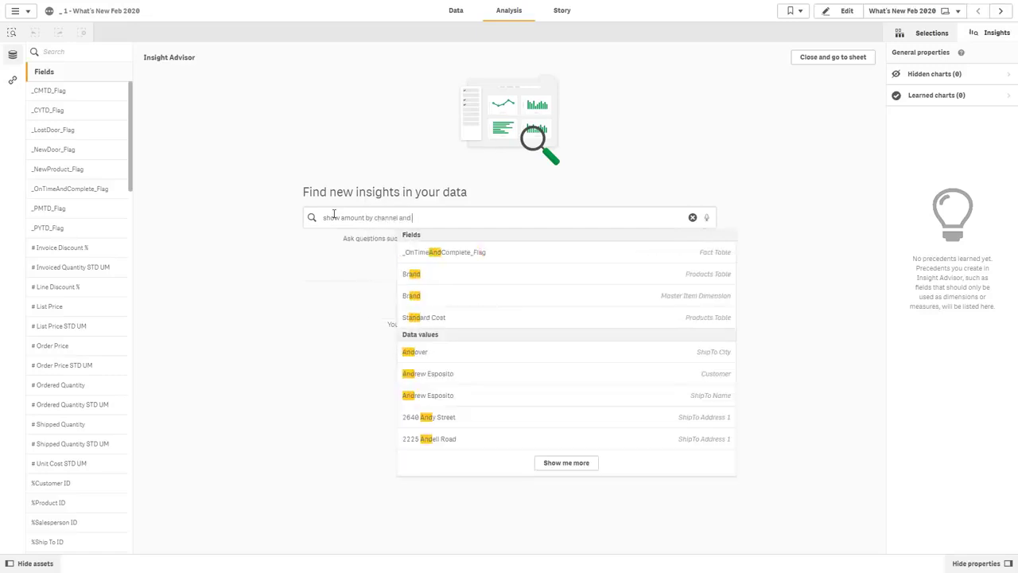
{"action": "type", "text": " brand"}
{"action": "key", "text": "Return"}
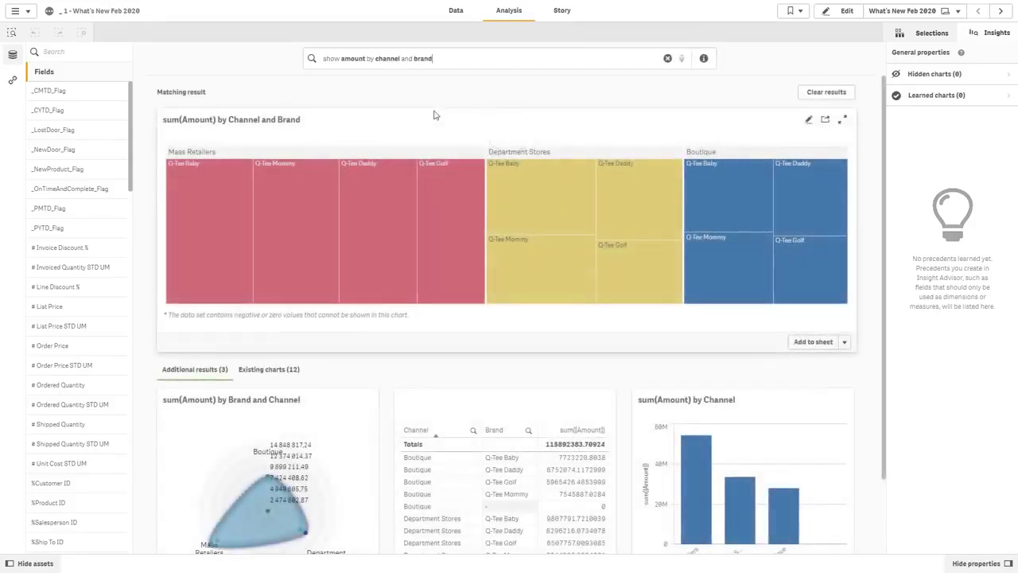
- Scroll down to review the brand-and-channel answer charts
{"action": "scroll", "coordinate": [408, 193], "scroll_direction": "down", "scroll_amount": 1}
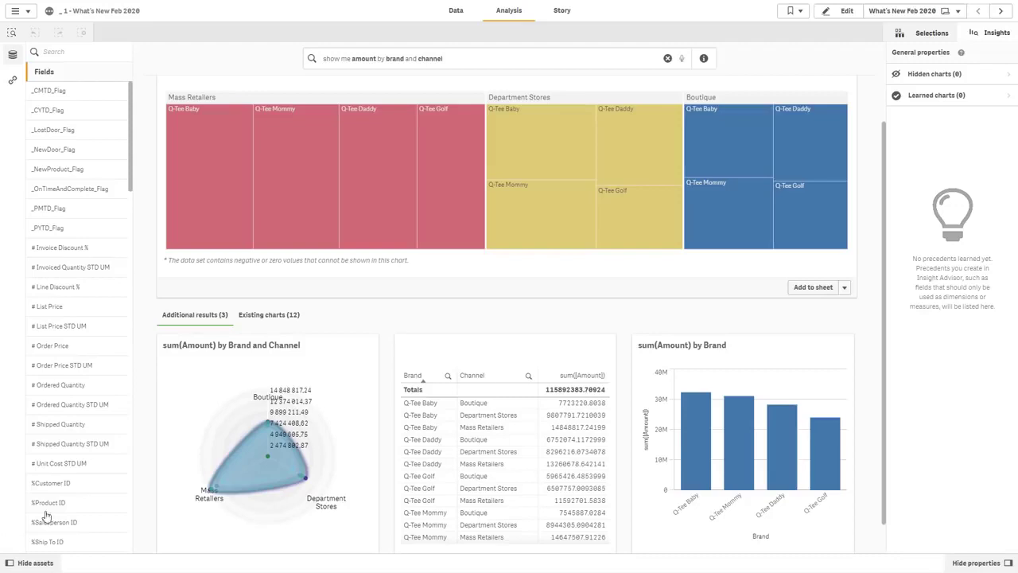
{"action": "left_click", "coordinate": [568, 17]}
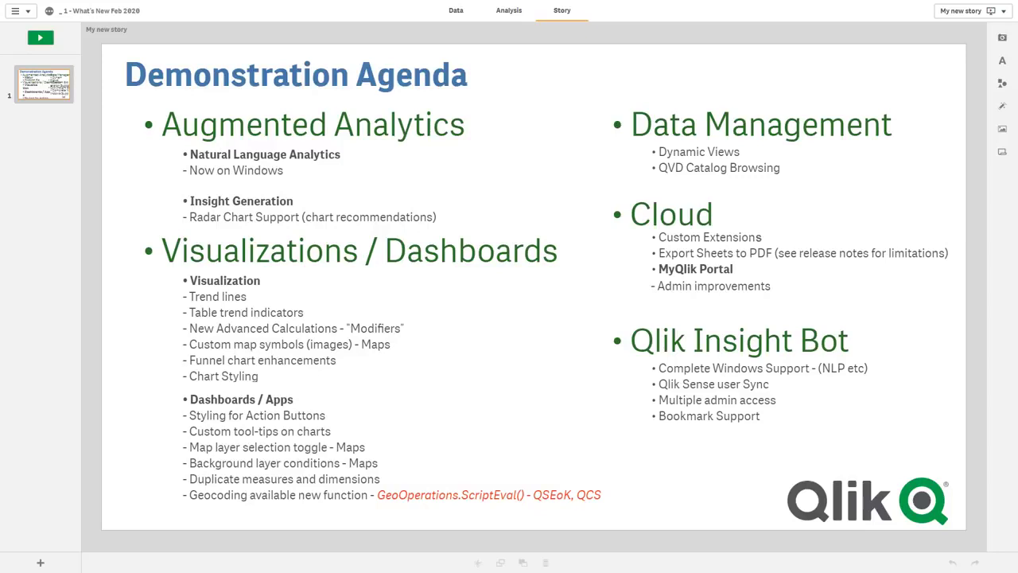
- Ask Insight Advisor 'show me amount for month for 2014' for a monthly sum(Amount) line chart
{"action": "left_click", "coordinate": [513, 10]}
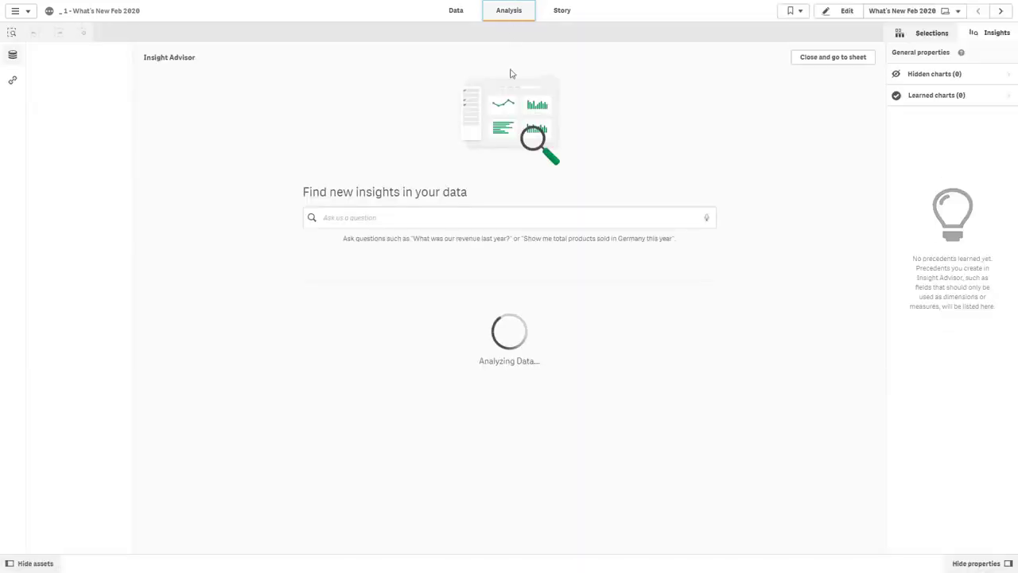
{"action": "left_click", "coordinate": [469, 220]}
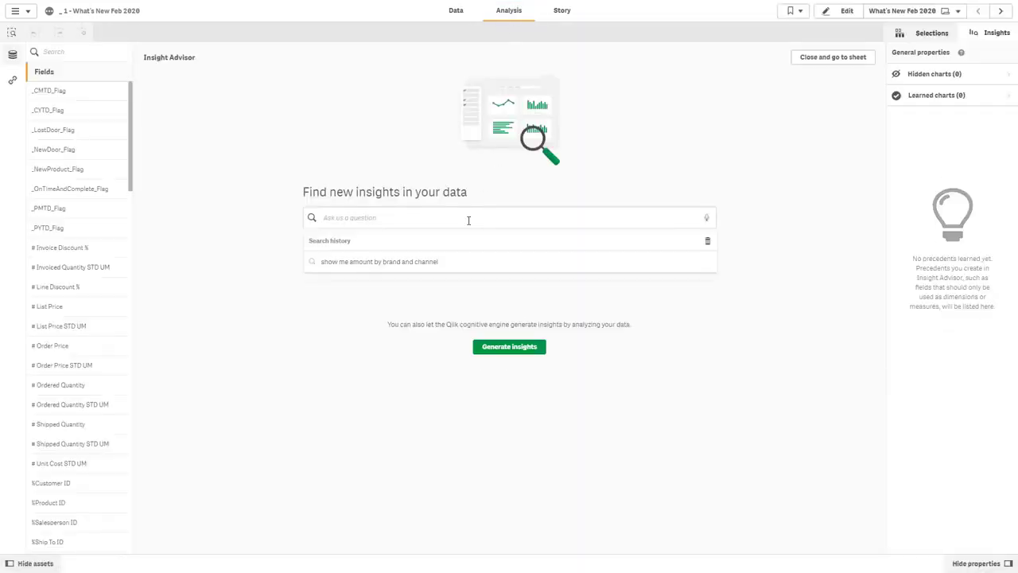
{"action": "type", "text": "show"}
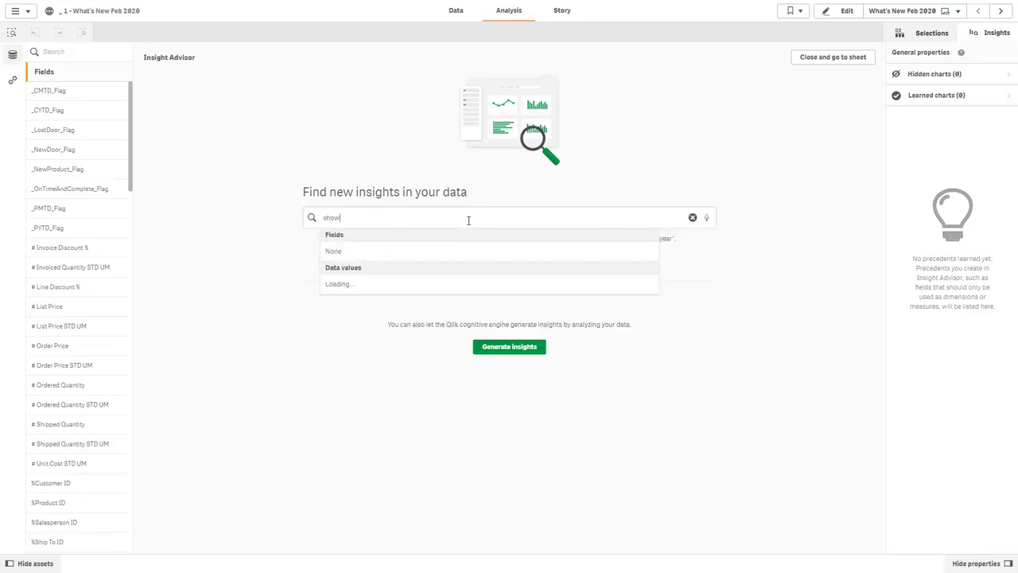
{"action": "type", "text": " me amount for month"}
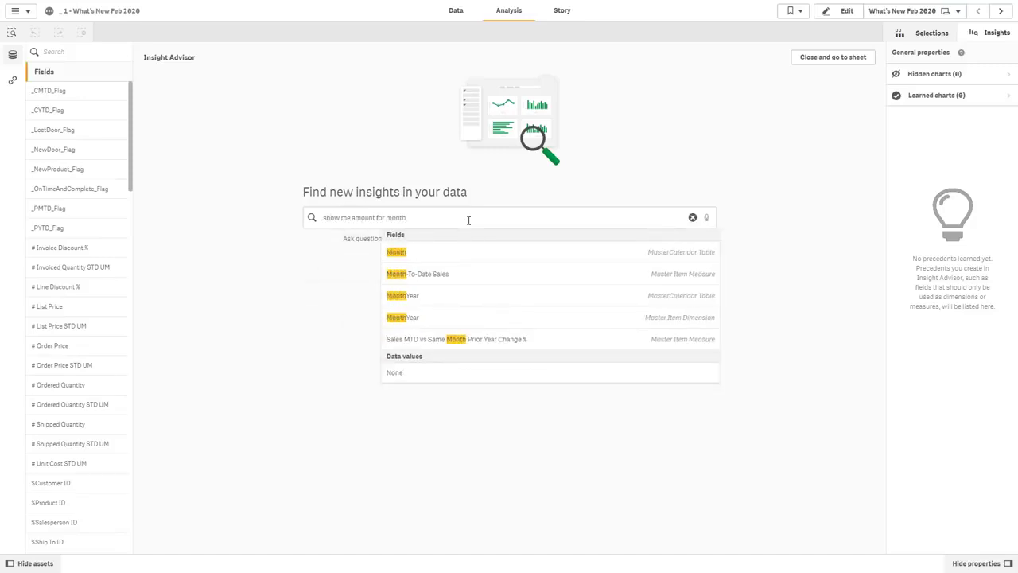
{"action": "type", "text": " for"}
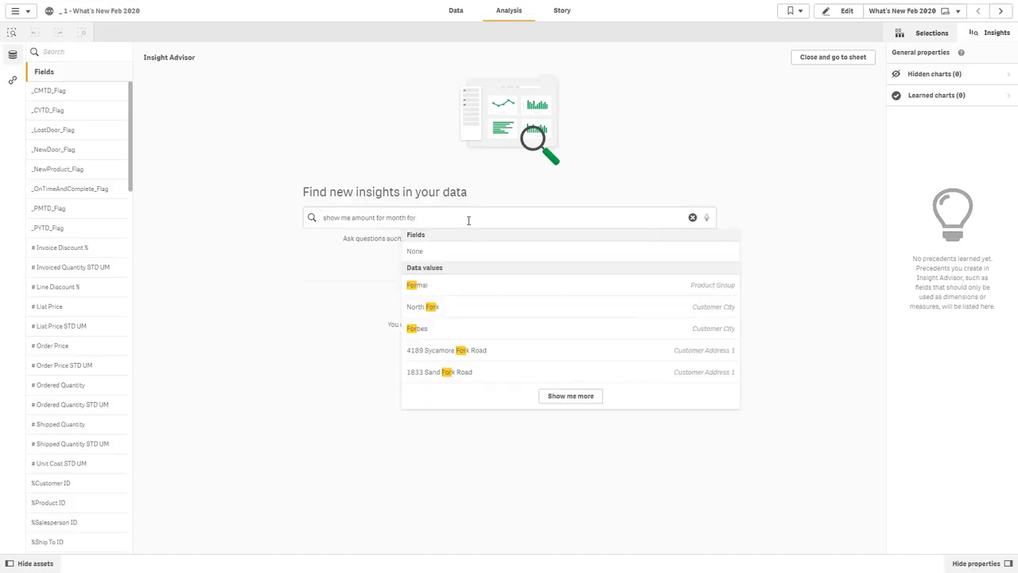
{"action": "type", "text": " 2014"}
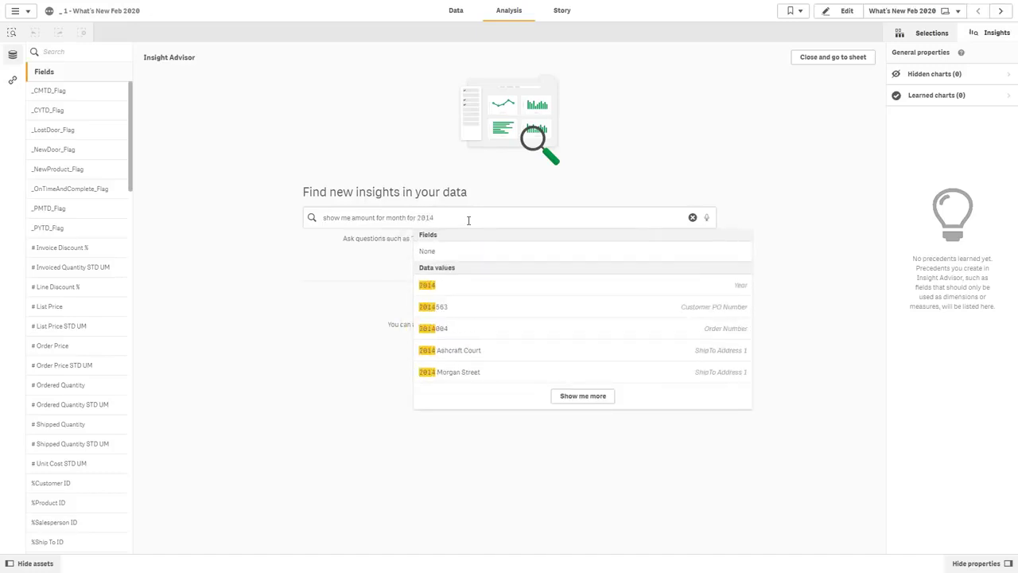
{"action": "key", "text": "Return"}
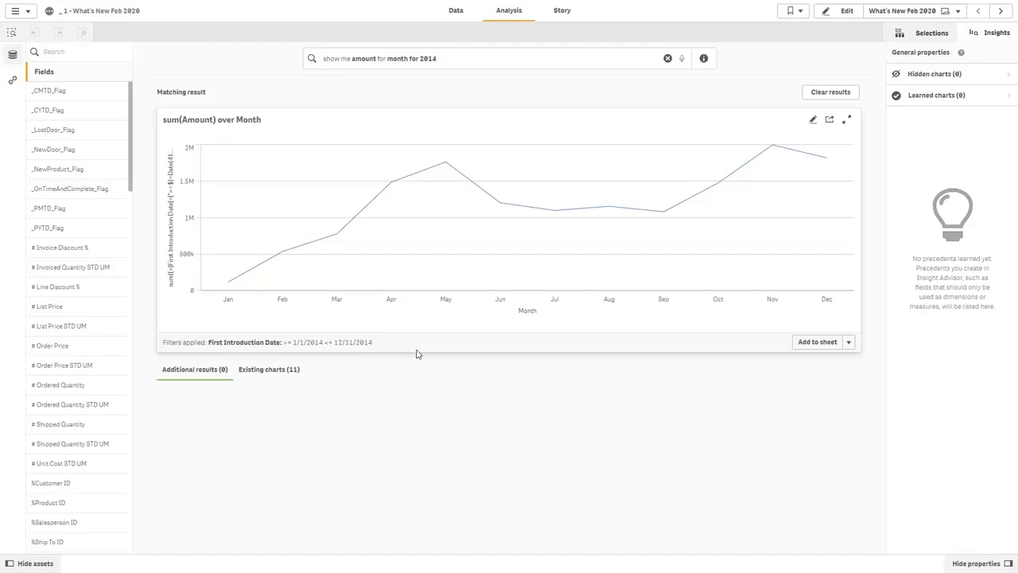
- Add the 2014 monthly amount line chart to the sheet and widen it in edit mode
{"action": "left_click", "coordinate": [811, 343]}
{"action": "left_click", "coordinate": [844, 11]}
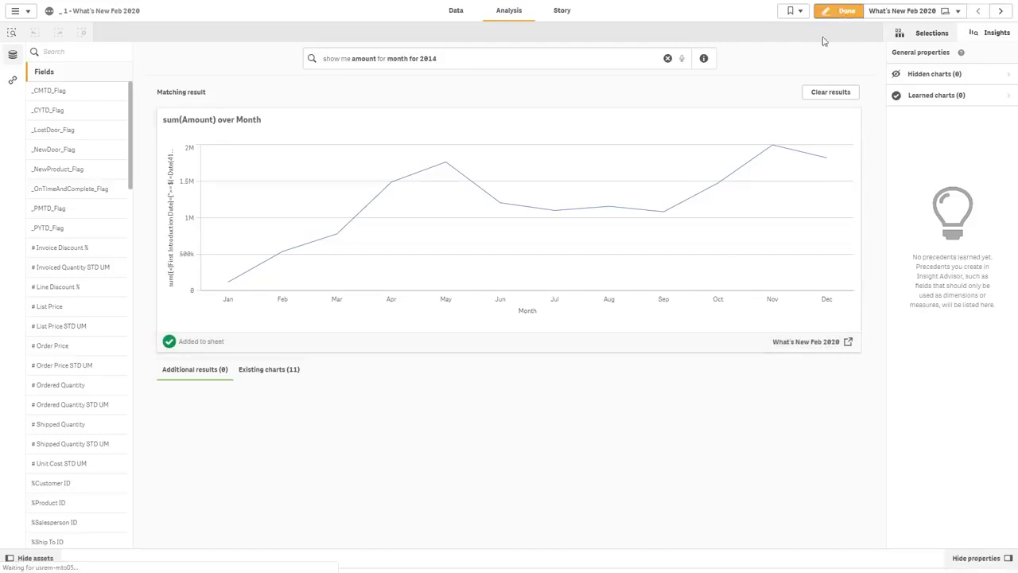
{"action": "left_click_drag", "start_coordinate": [518, 295], "coordinate": [852, 317]}
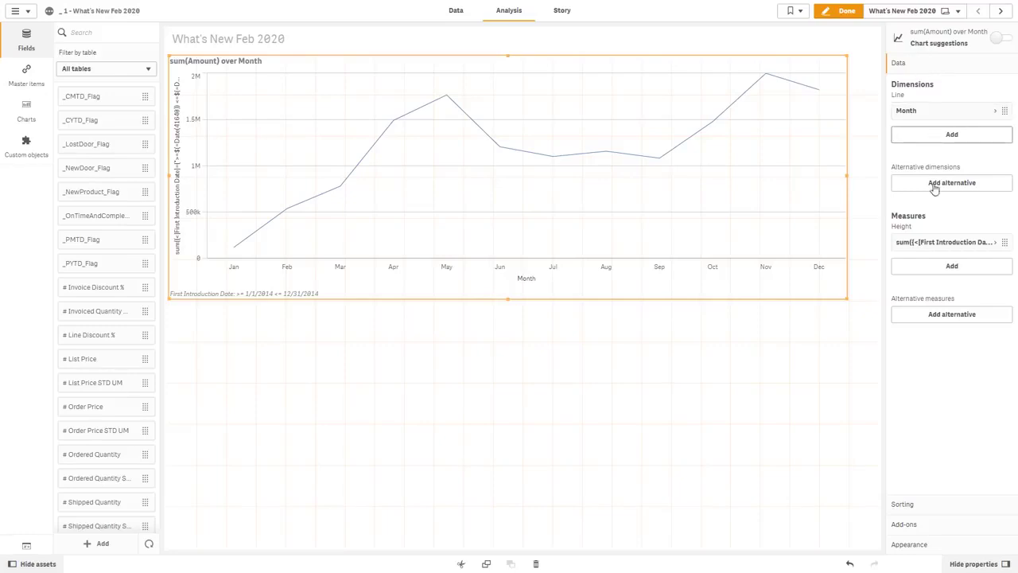
{"action": "left_click", "coordinate": [929, 245]}
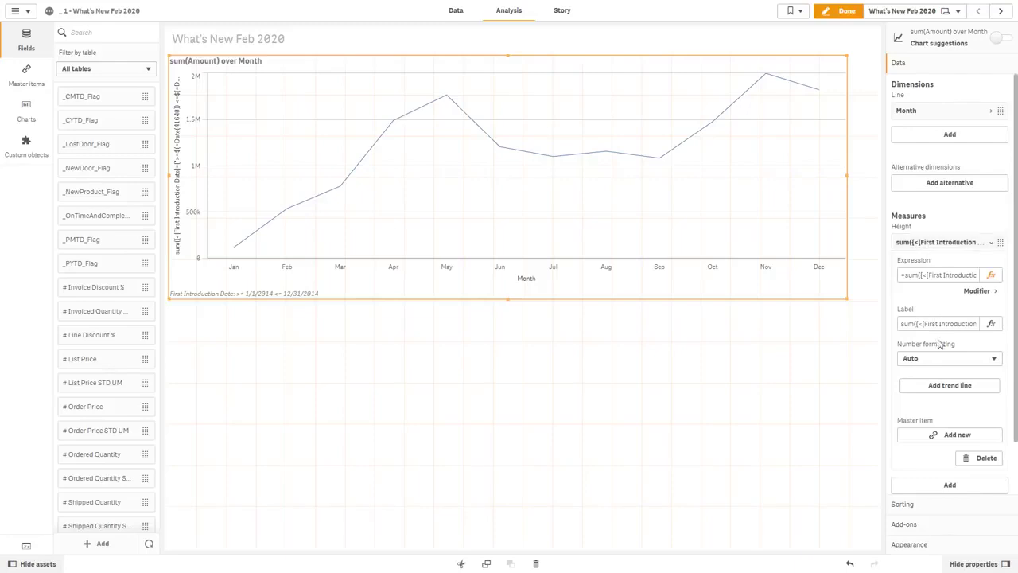
- Add a trend line to the amount measure, trying each type before settling on Power
{"action": "left_click", "coordinate": [945, 390]}
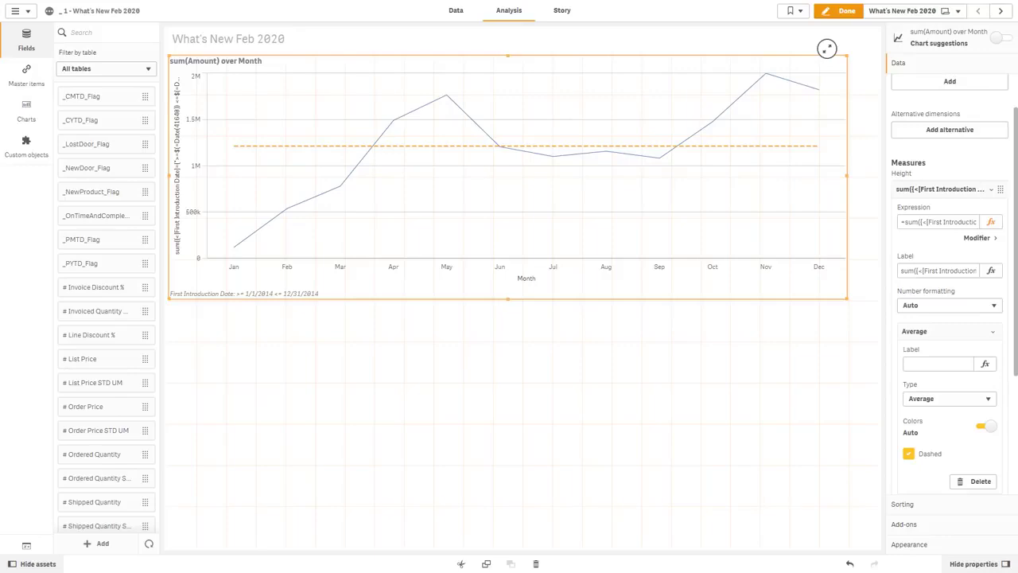
{"action": "left_click", "coordinate": [957, 405]}
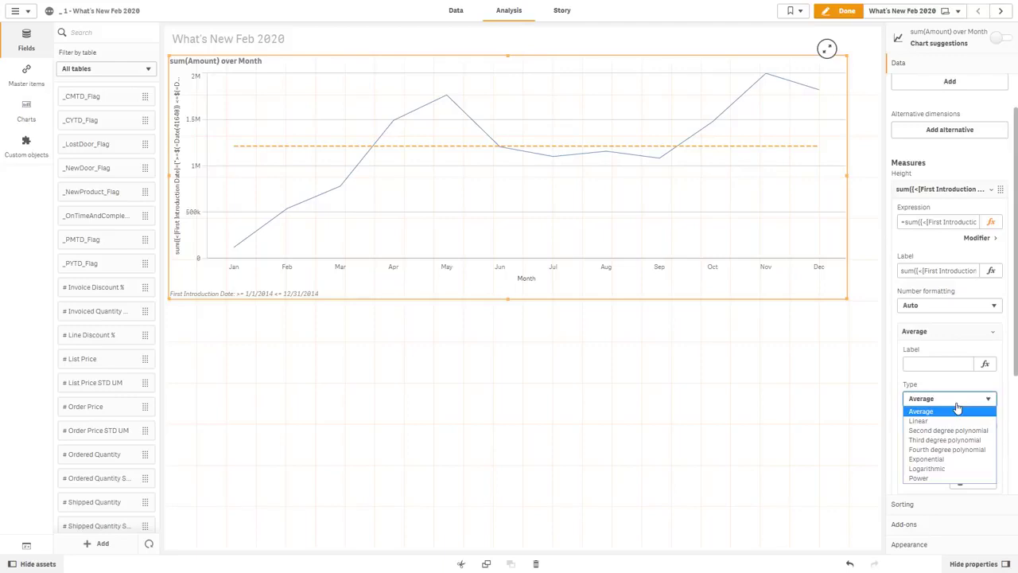
{"action": "left_click", "coordinate": [952, 421]}
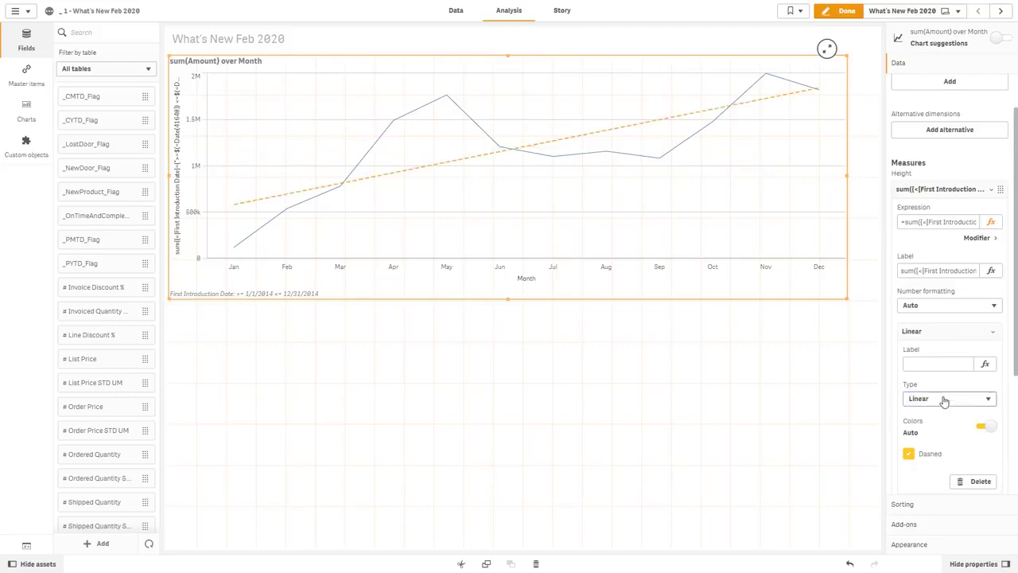
{"action": "left_click", "coordinate": [950, 398]}
{"action": "left_click", "coordinate": [939, 434]}
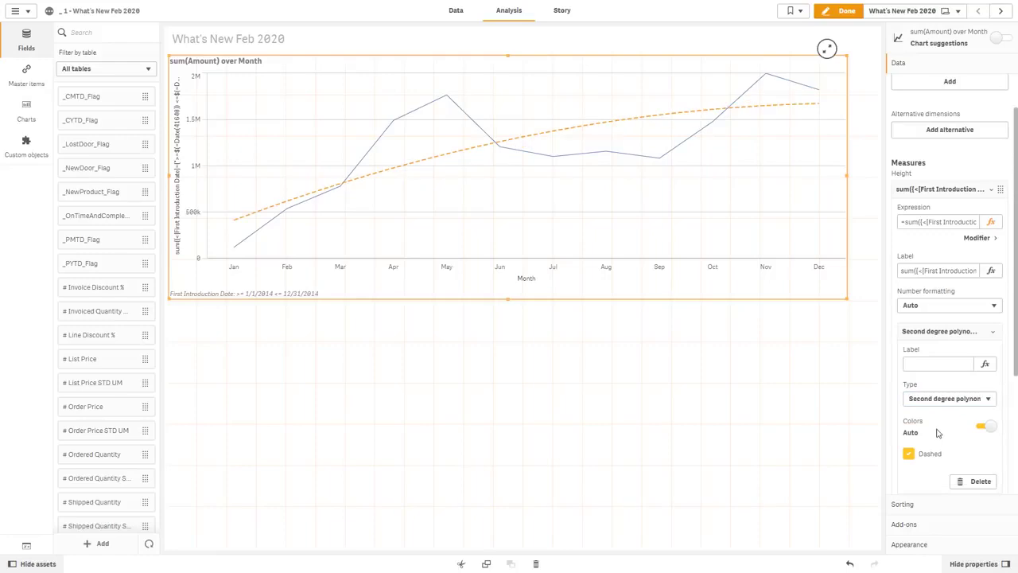
{"action": "left_click", "coordinate": [937, 405]}
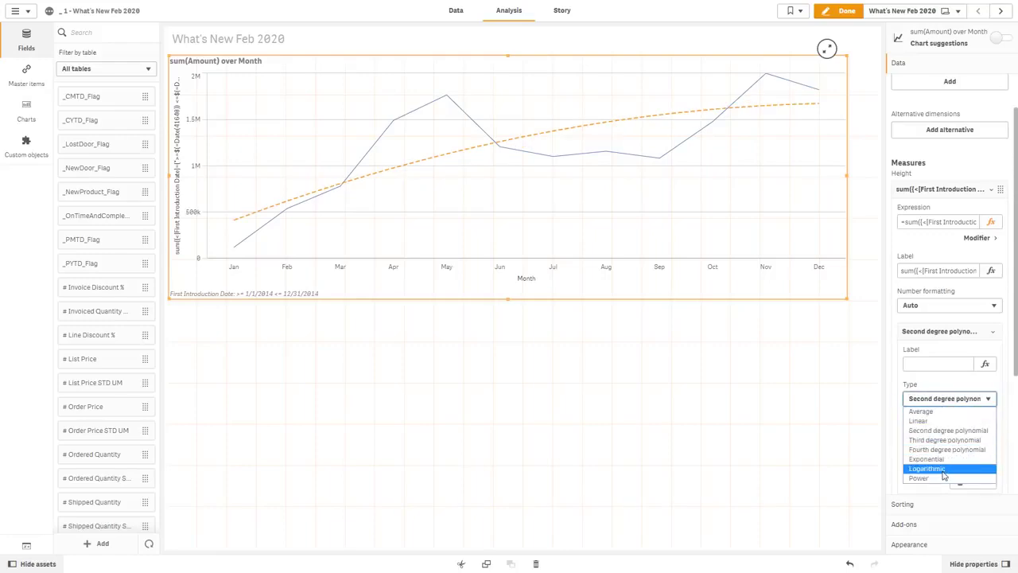
{"action": "left_click", "coordinate": [942, 459]}
{"action": "left_click", "coordinate": [939, 398]}
{"action": "left_click", "coordinate": [946, 446]}
{"action": "left_click", "coordinate": [943, 400]}
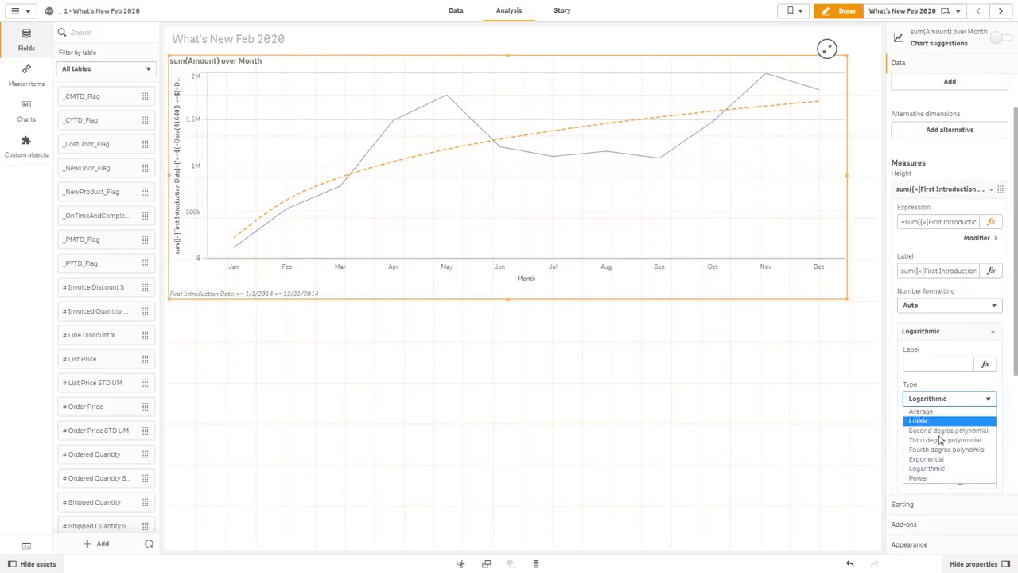
{"action": "left_click", "coordinate": [931, 478]}
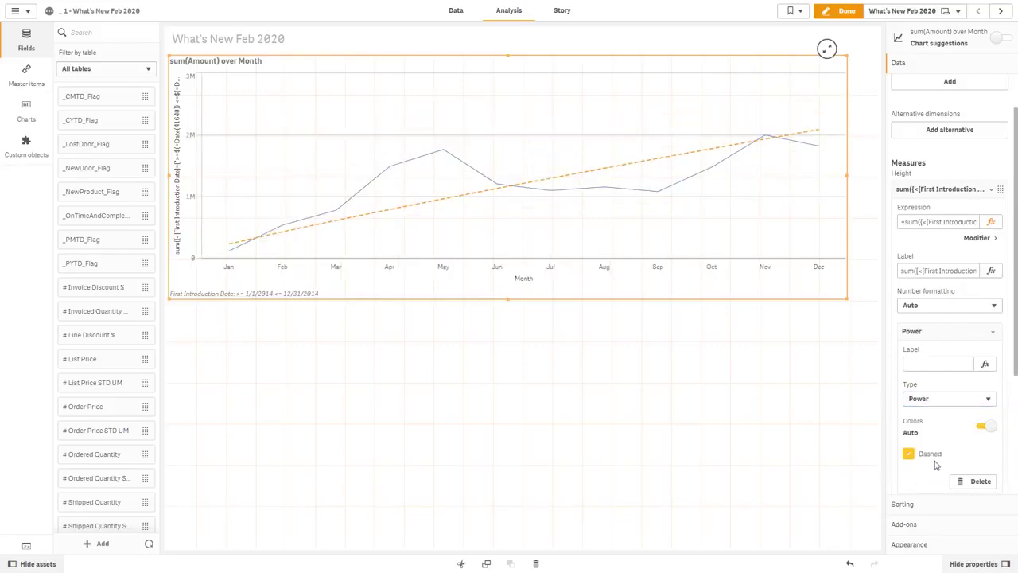
- Keep the Power trend line dashed and give it a fixed green colour
{"action": "left_click", "coordinate": [931, 456]}
{"action": "left_click", "coordinate": [932, 455]}
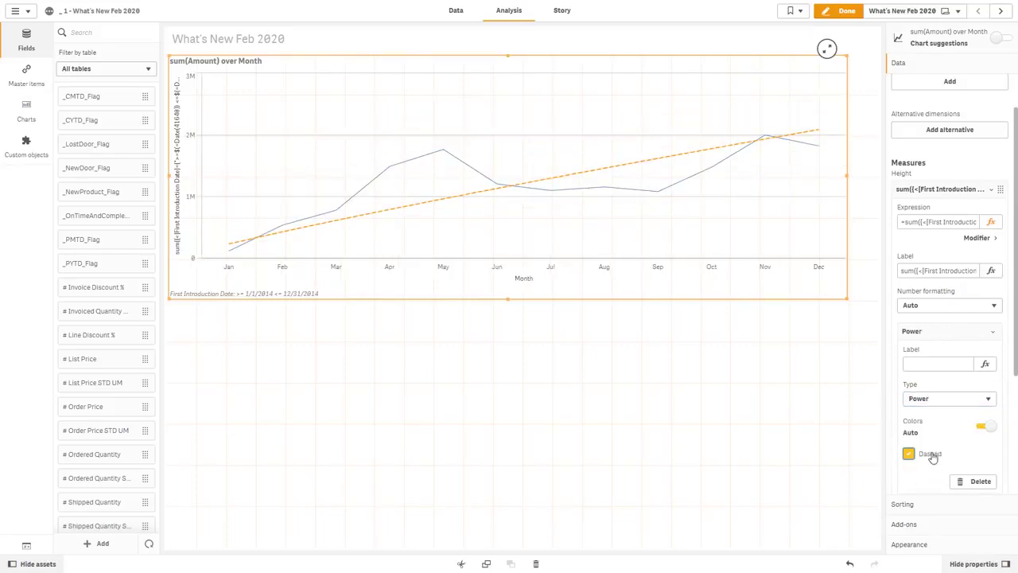
{"action": "left_click", "coordinate": [987, 428]}
{"action": "left_click", "coordinate": [981, 453]}
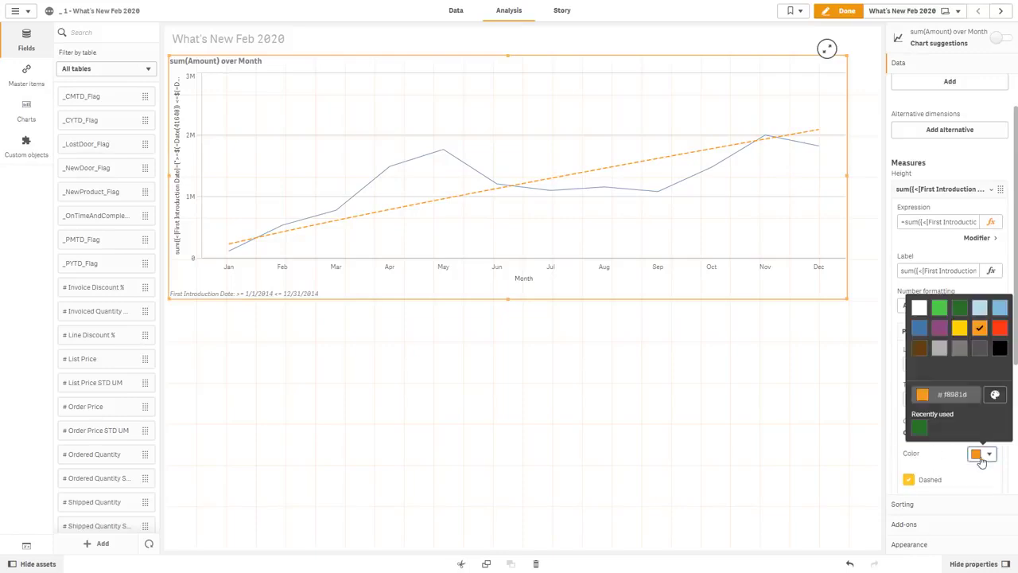
{"action": "left_click", "coordinate": [941, 310]}
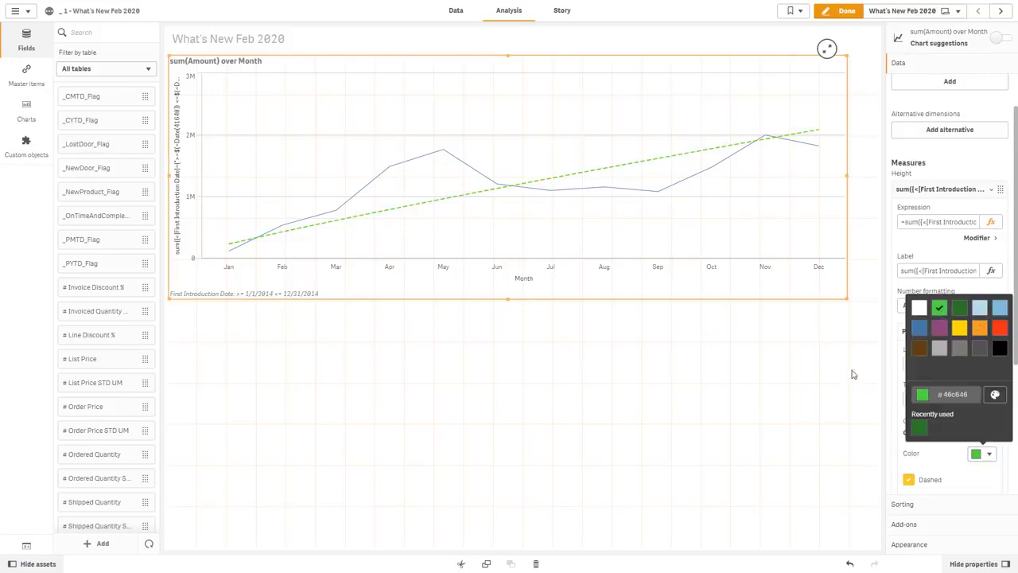
{"action": "left_click", "coordinate": [829, 408]}
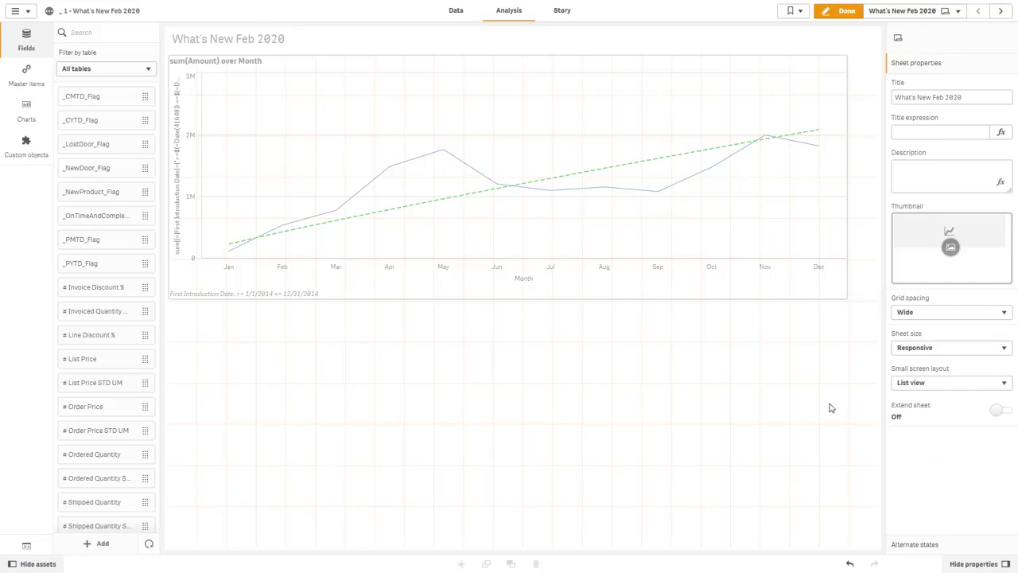
{"action": "left_click", "coordinate": [27, 111]}
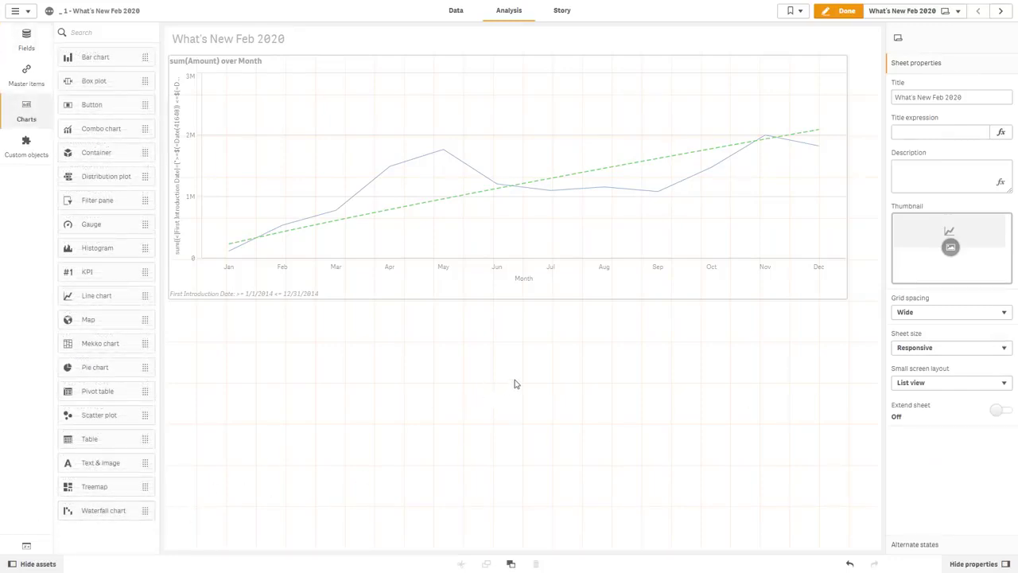
- Duplicate the line chart below the original, widen the copy, and convert it into a table
{"action": "left_click", "coordinate": [548, 262]}
{"action": "key", "text": "ctrl+c"}
{"action": "key", "text": "ctrl+v"}
{"action": "left_click_drag", "start_coordinate": [522, 422], "coordinate": [868, 452]}
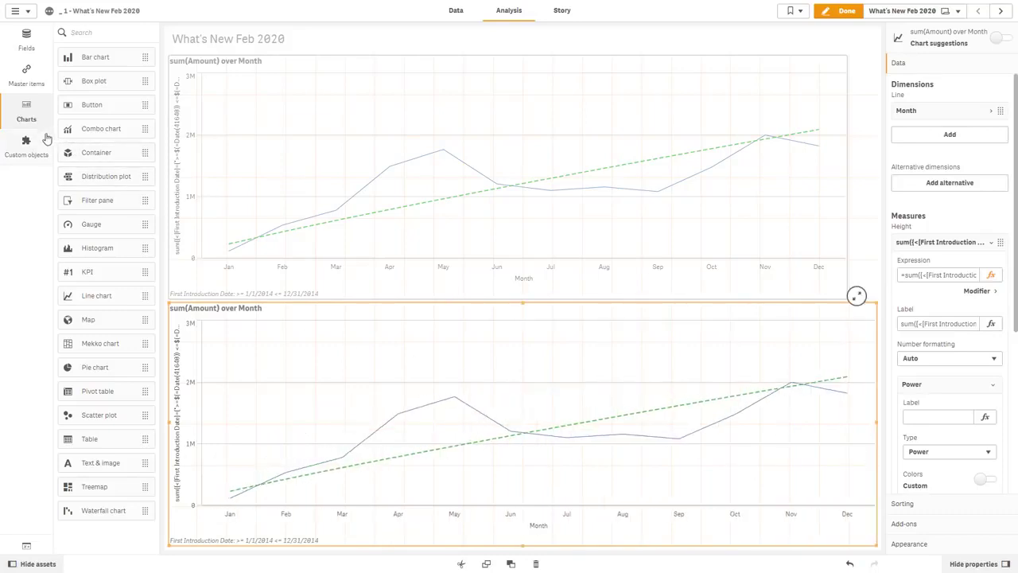
{"action": "left_click_drag", "start_coordinate": [111, 442], "coordinate": [527, 439]}
{"action": "left_click", "coordinate": [523, 424]}
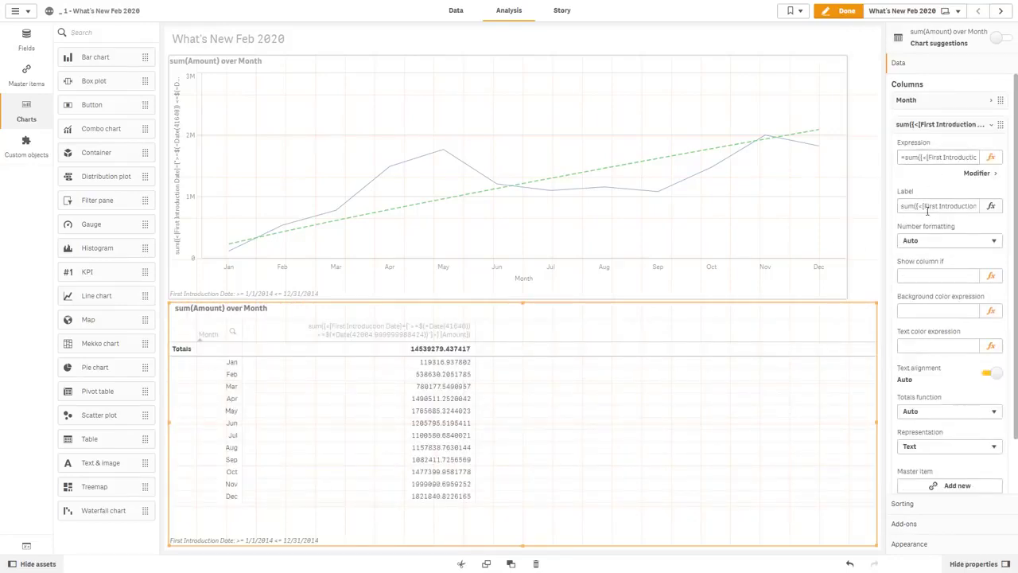
- Label the measure column Amount and format its values as Money
{"action": "left_click", "coordinate": [926, 205]}
{"action": "key", "text": "ctrl+a"}
{"action": "type", "text": "Amoun"}
{"action": "type", "text": "ount"}
{"action": "key", "text": "Return"}
{"action": "left_click", "coordinate": [936, 242]}
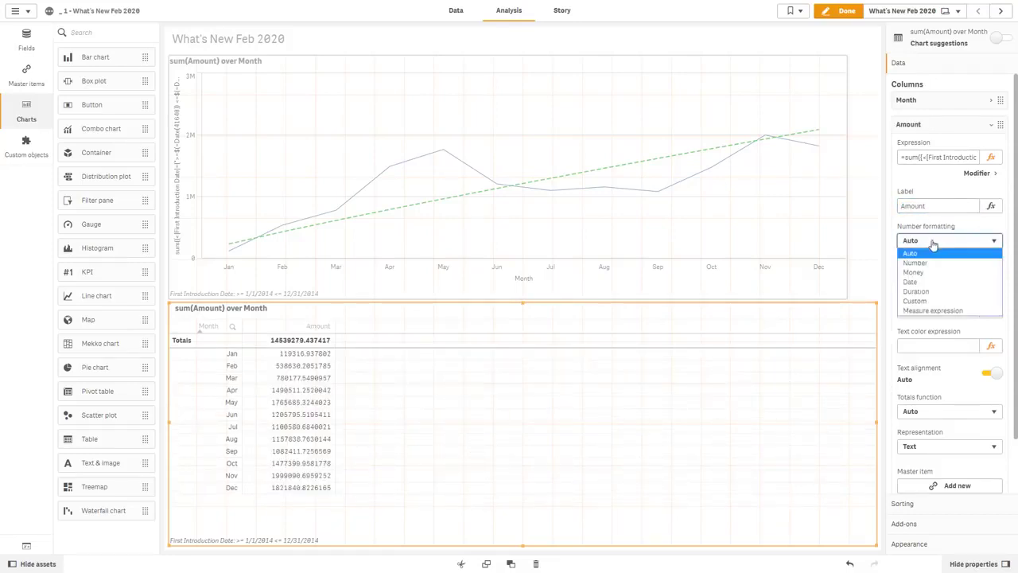
{"action": "left_click", "coordinate": [928, 269]}
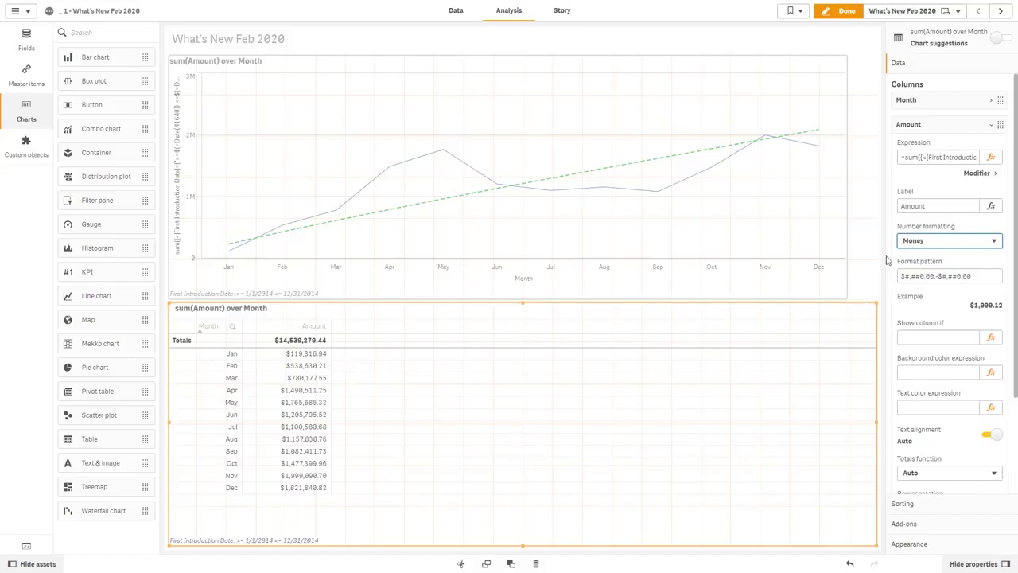
{"action": "scroll", "coordinate": [953, 331], "scroll_direction": "down", "scroll_amount": 1}
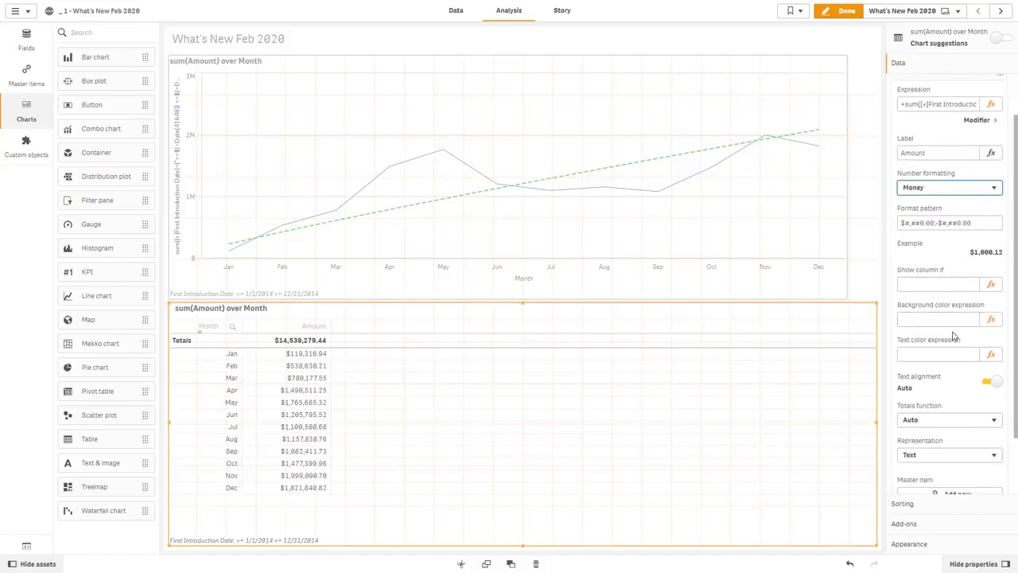
- Show Amount as indicators and add a limit at about 1059203.8
{"action": "left_click", "coordinate": [929, 455]}
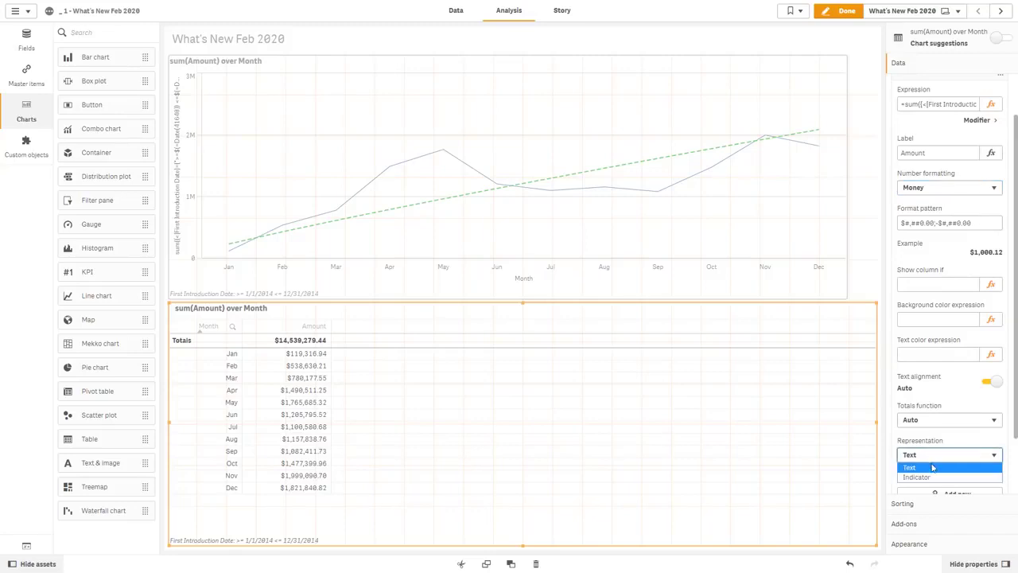
{"action": "left_click", "coordinate": [936, 478]}
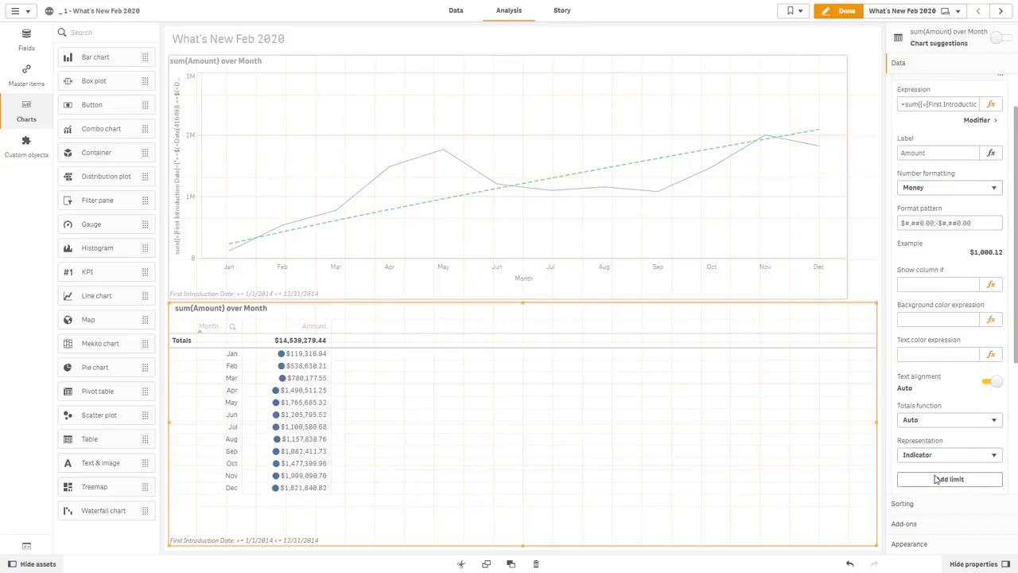
{"action": "left_click", "coordinate": [936, 479]}
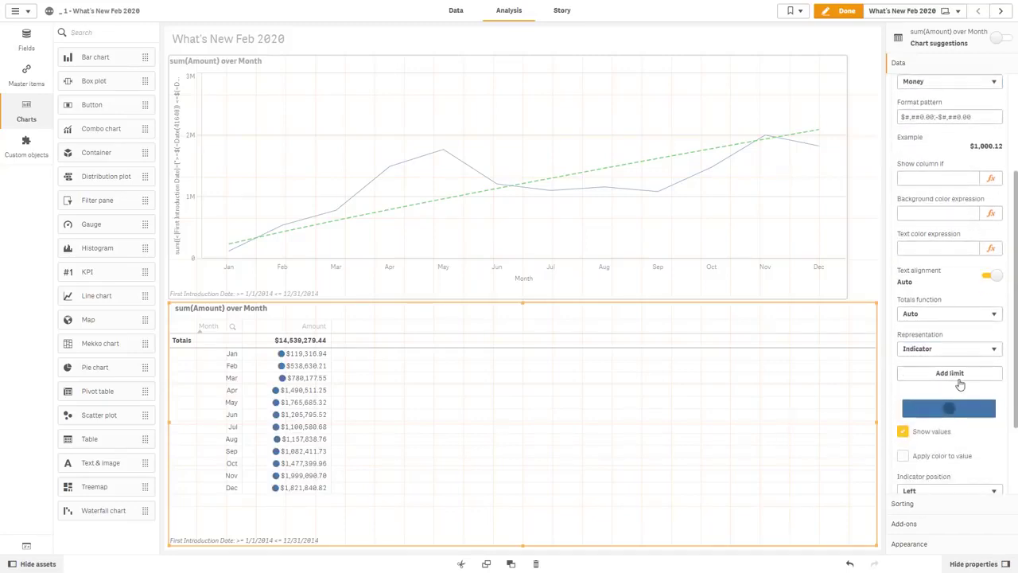
{"action": "left_click", "coordinate": [955, 373]}
{"action": "mouse_move", "coordinate": [962, 428]}
{"action": "left_mouse_down"}
{"action": "mouse_move", "coordinate": [933, 433]}
{"action": "mouse_move", "coordinate": [975, 428]}
{"action": "mouse_move", "coordinate": [933, 428]}
{"action": "mouse_move", "coordinate": [974, 428]}
{"action": "left_mouse_up"}
- Colour the indicator bands red, yellow and green, with circle symbols for the upper bands
{"action": "left_click", "coordinate": [917, 409]}
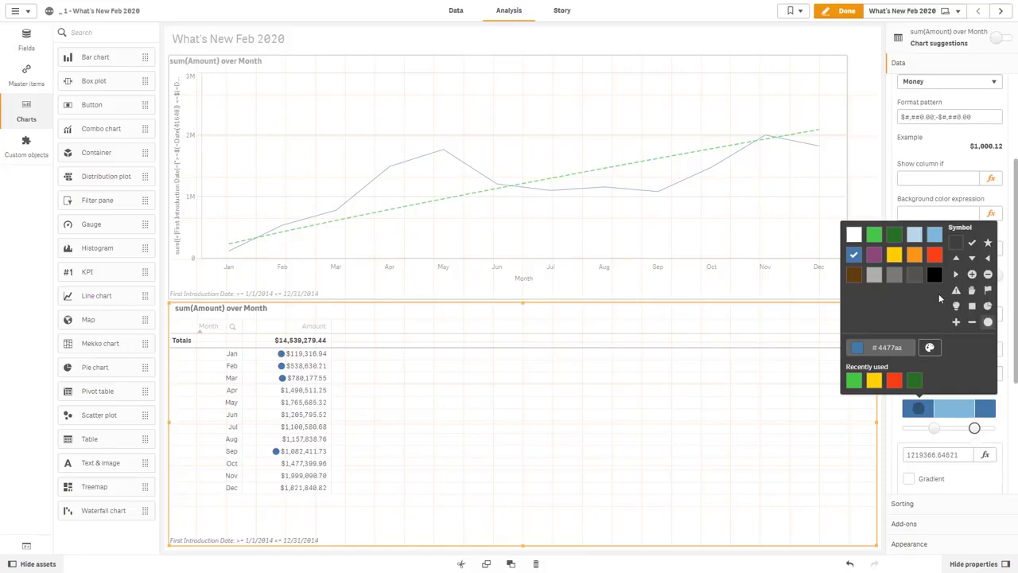
{"action": "left_click", "coordinate": [934, 254]}
{"action": "left_click", "coordinate": [954, 408]}
{"action": "left_click", "coordinate": [954, 408]}
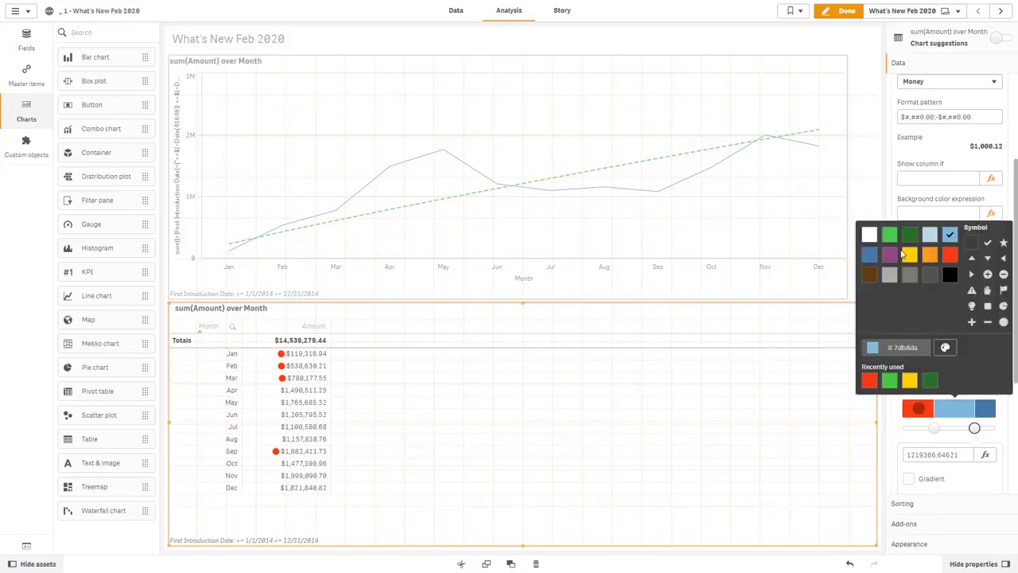
{"action": "left_click", "coordinate": [909, 254]}
{"action": "left_click", "coordinate": [1003, 321]}
{"action": "left_click", "coordinate": [987, 409]}
{"action": "left_click", "coordinate": [989, 412]}
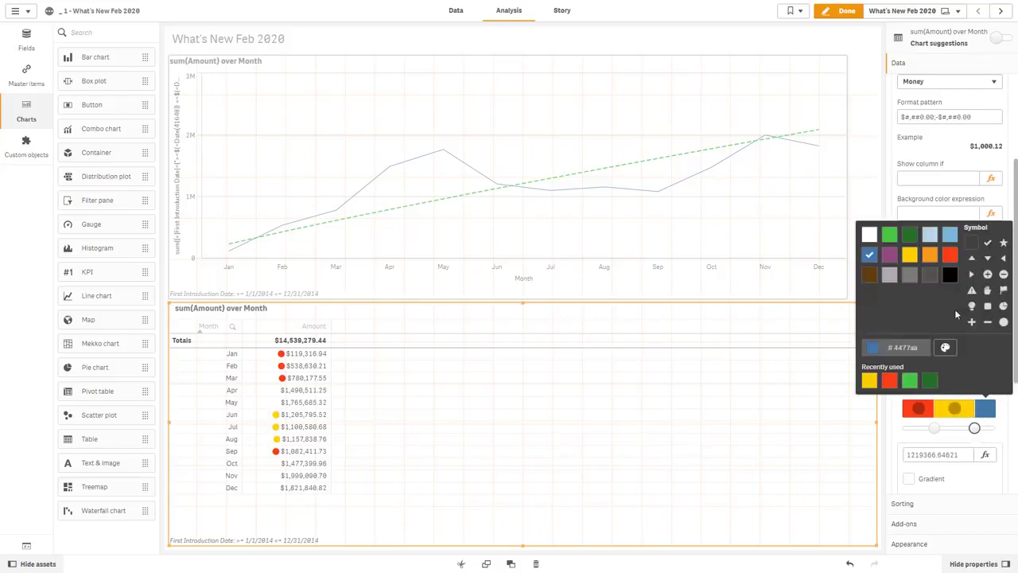
{"action": "left_click", "coordinate": [889, 234]}
{"action": "left_click", "coordinate": [1003, 321]}
{"action": "left_click", "coordinate": [900, 438]}
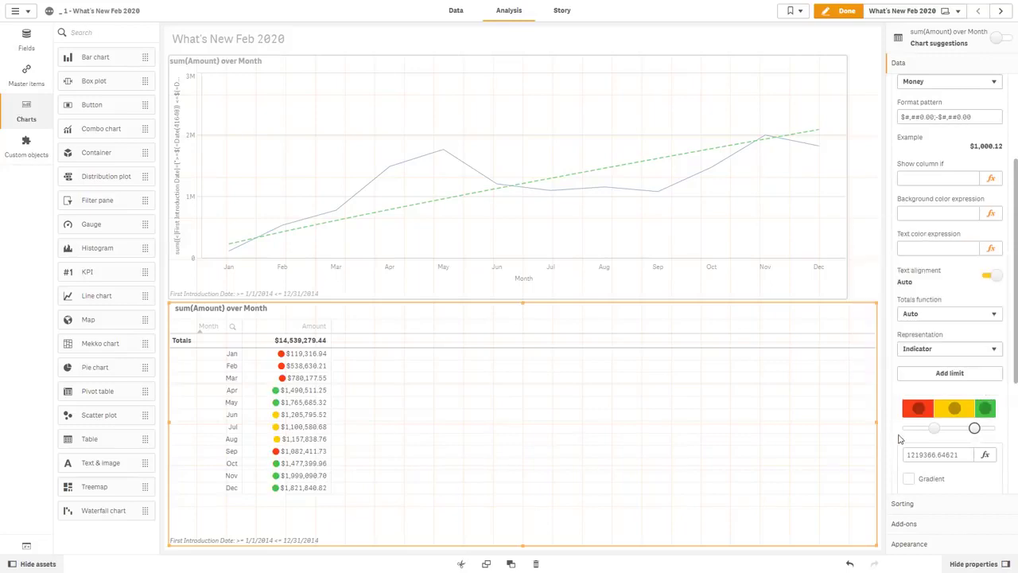
- Try Gradient, Show values and Apply color to value, leaving values shown without gradient or coloured text
{"action": "scroll", "coordinate": [920, 475], "scroll_direction": "down", "scroll_amount": 1}
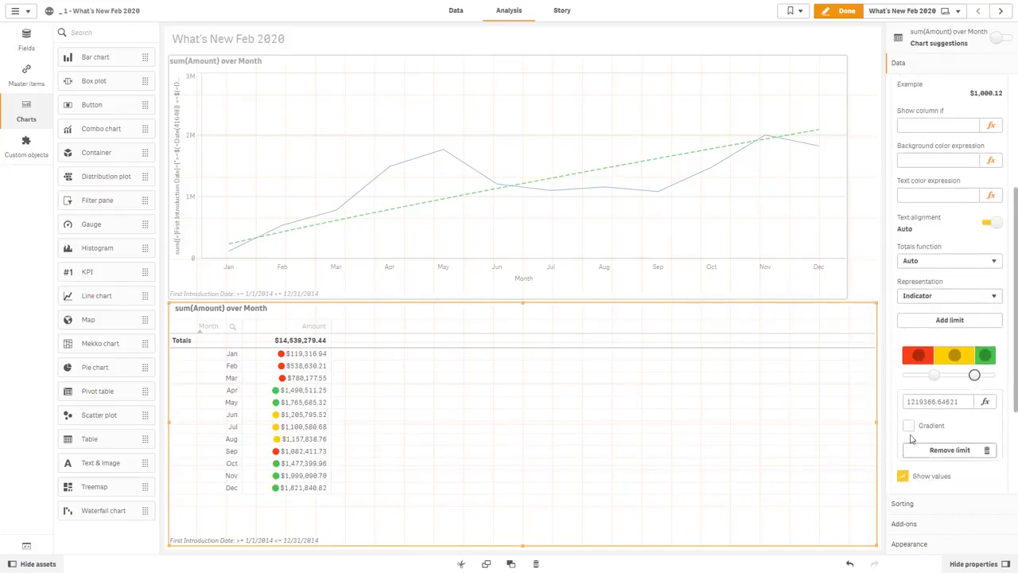
{"action": "left_click", "coordinate": [909, 428]}
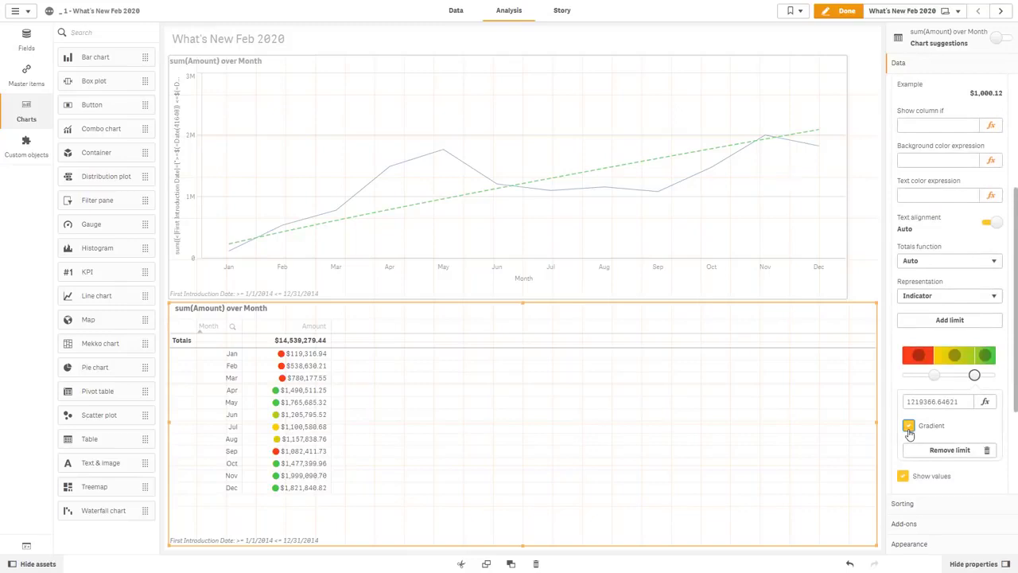
{"action": "left_click", "coordinate": [909, 430]}
{"action": "scroll", "coordinate": [908, 435], "scroll_direction": "down", "scroll_amount": 1}
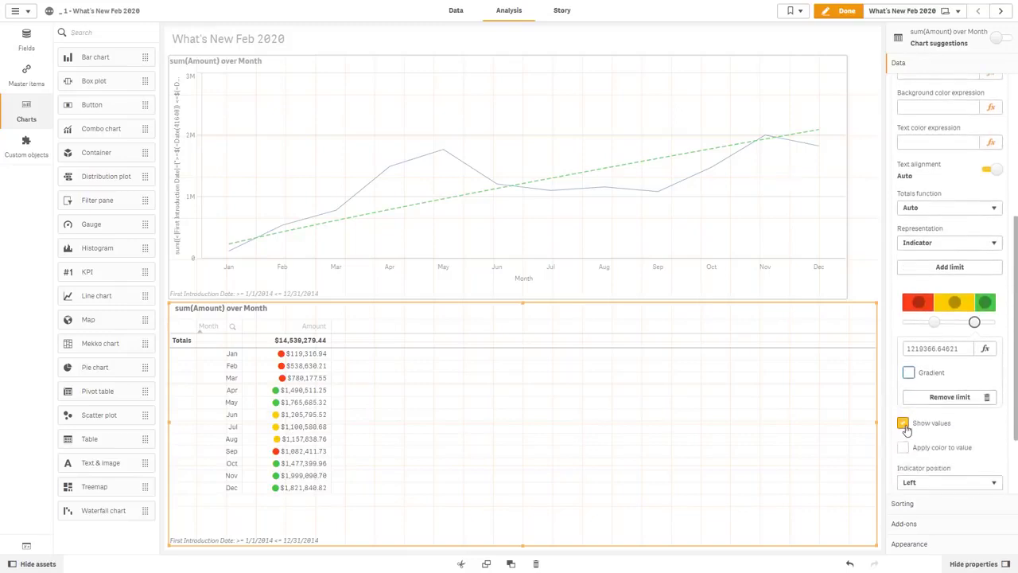
{"action": "left_click", "coordinate": [904, 426]}
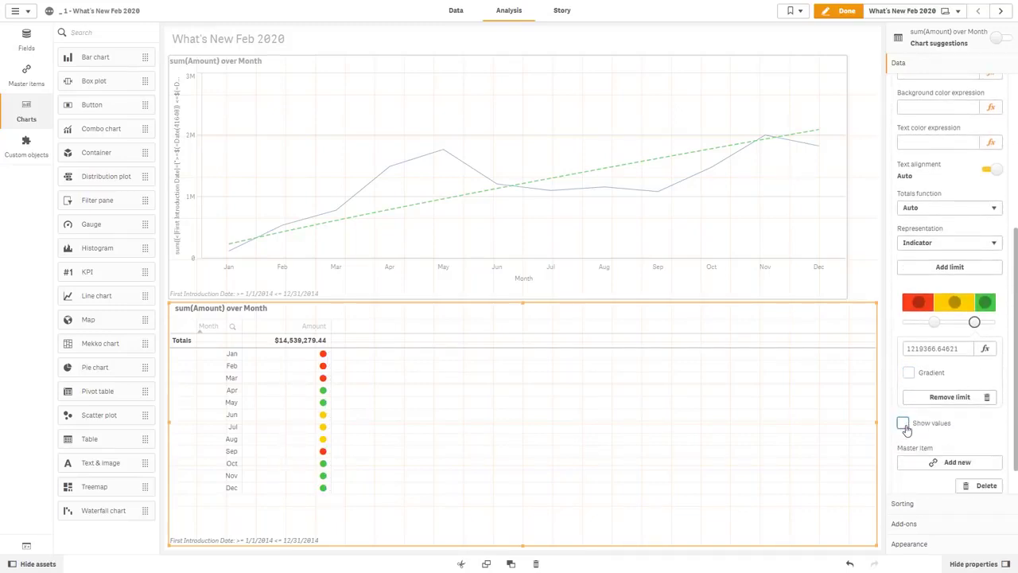
{"action": "left_click", "coordinate": [904, 426]}
{"action": "left_click", "coordinate": [903, 447]}
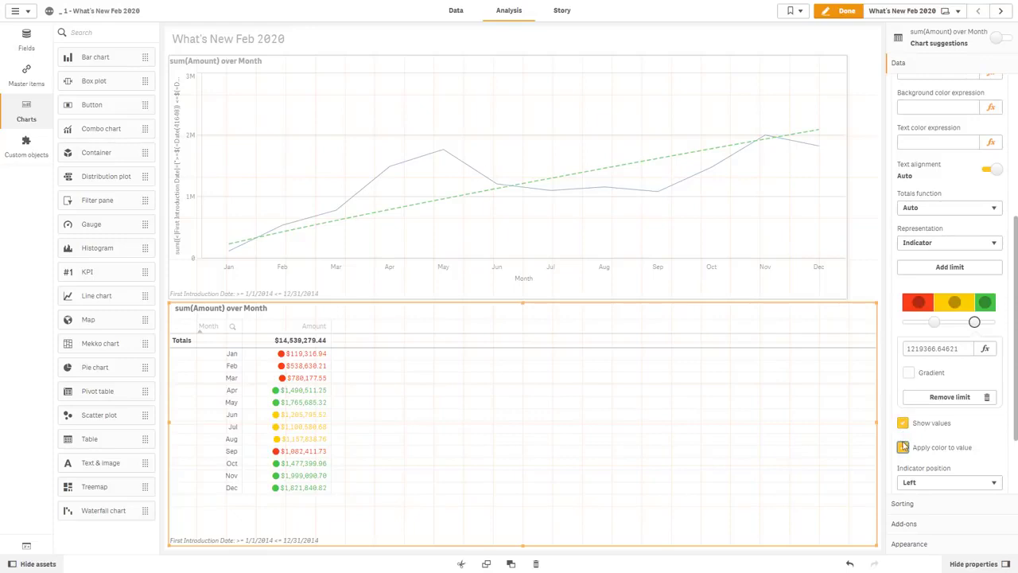
{"action": "left_click", "coordinate": [903, 447]}
- Raise the lower indicator limit to about 1143153.83 and select the upper limit
{"action": "left_click", "coordinate": [933, 323]}
{"action": "mouse_move", "coordinate": [930, 326]}
{"action": "left_mouse_down"}
{"action": "mouse_move", "coordinate": [956, 326]}
{"action": "mouse_move", "coordinate": [930, 323]}
{"action": "left_mouse_up"}
{"action": "left_click", "coordinate": [975, 325]}
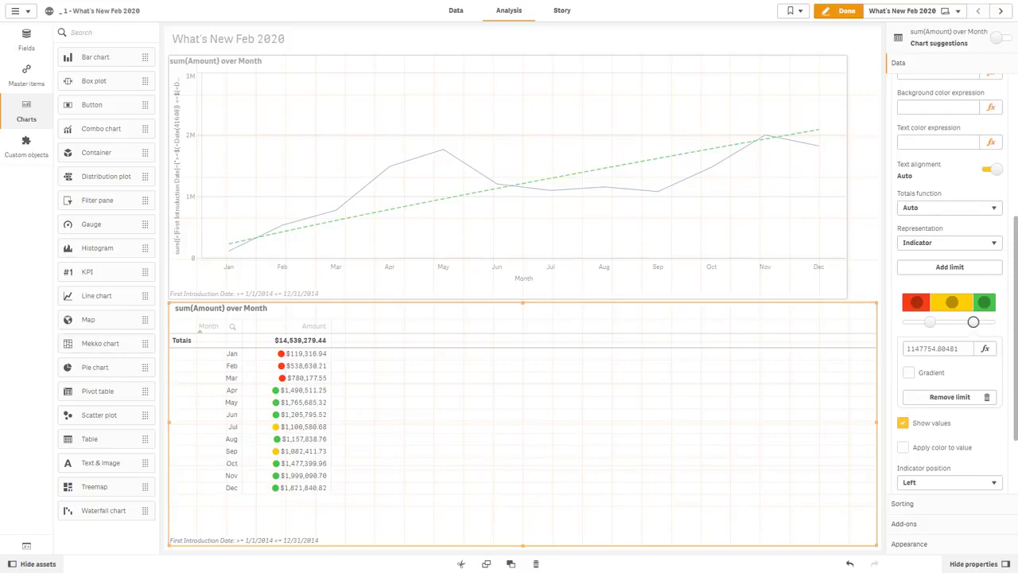
{"action": "scroll", "coordinate": [950, 279], "scroll_direction": "up", "scroll_amount": 4}
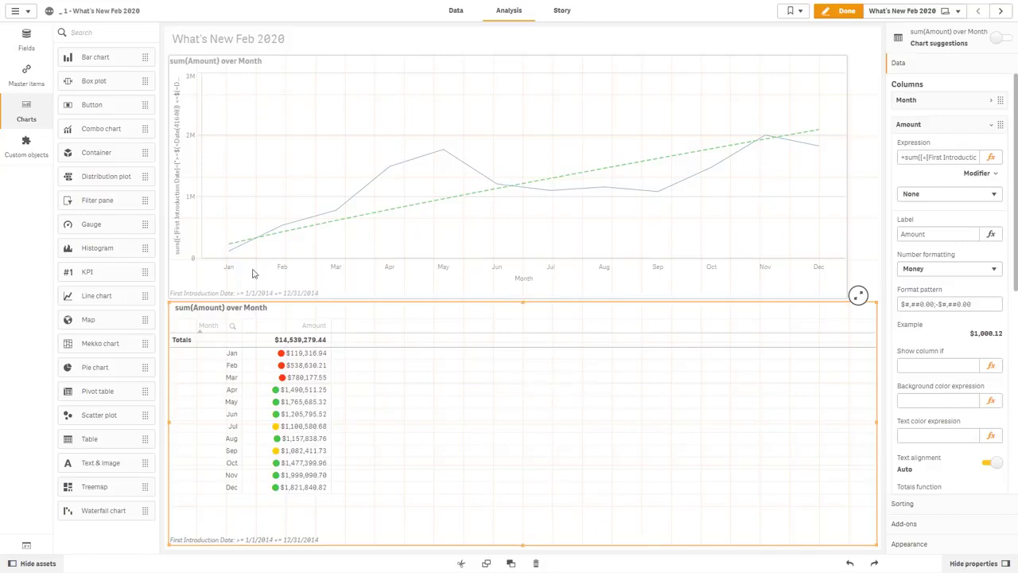
- Turn the table back into a line chart and try a full-range Accumulation modifier on Amount
{"action": "left_click_drag", "start_coordinate": [93, 306], "coordinate": [493, 410]}
{"action": "left_click", "coordinate": [495, 422]}
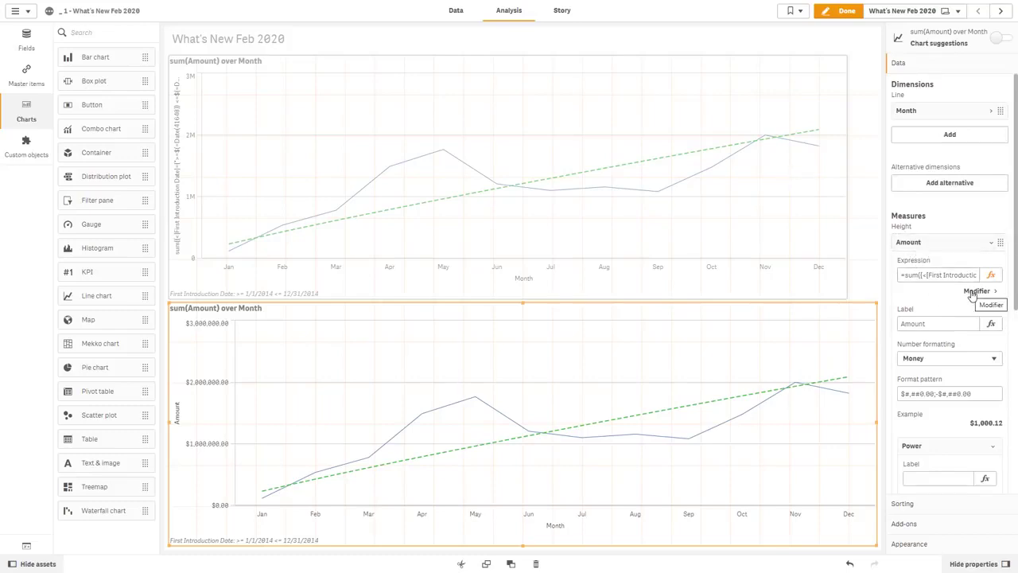
{"action": "left_click", "coordinate": [977, 292]}
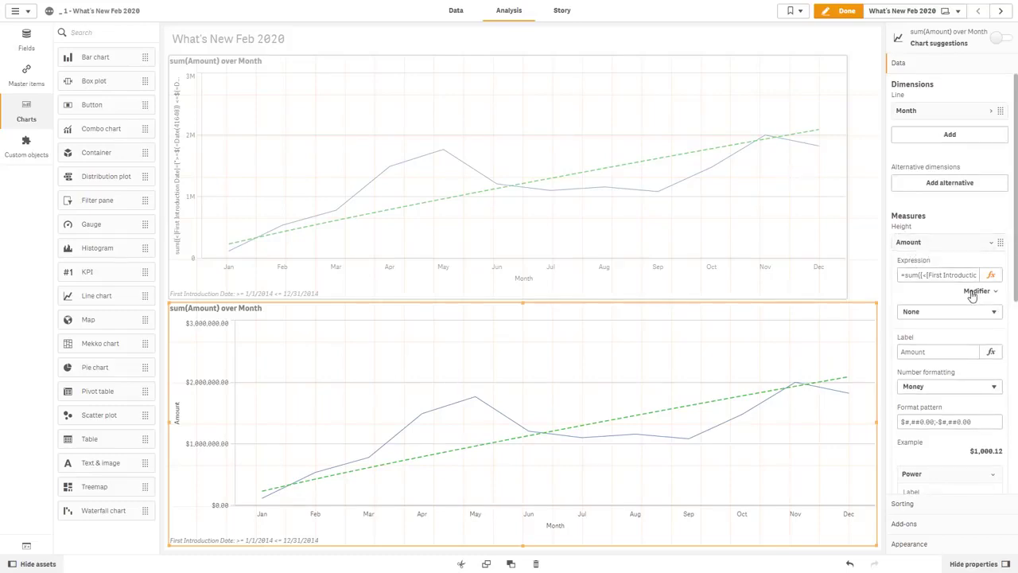
{"action": "left_click", "coordinate": [982, 313]}
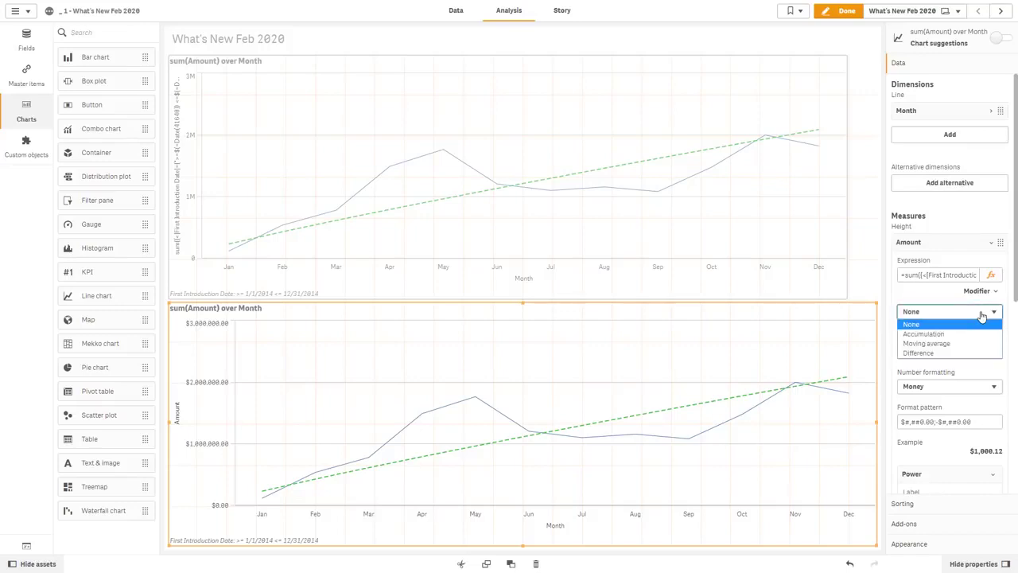
{"action": "left_click", "coordinate": [979, 334]}
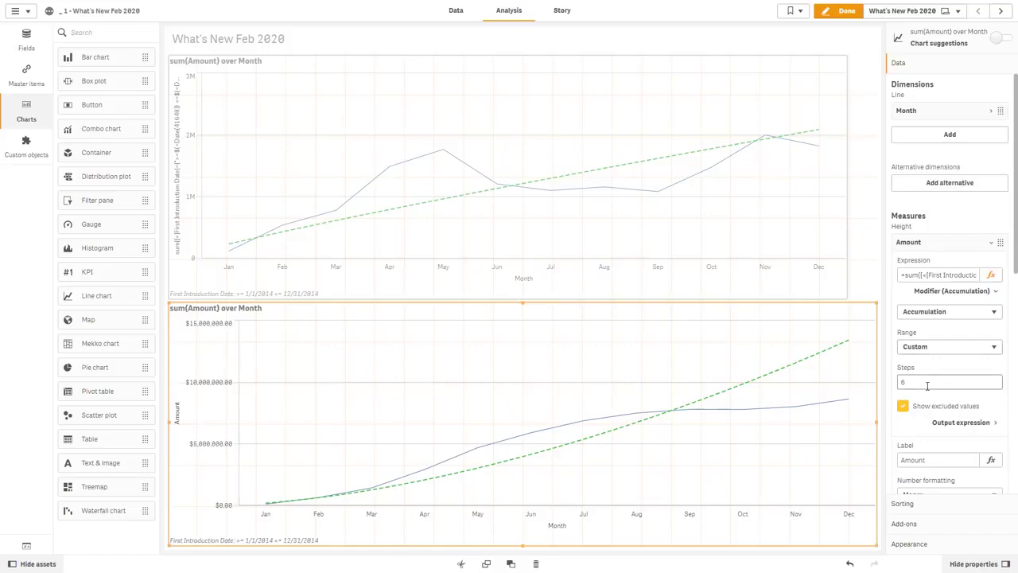
{"action": "left_click", "coordinate": [929, 349]}
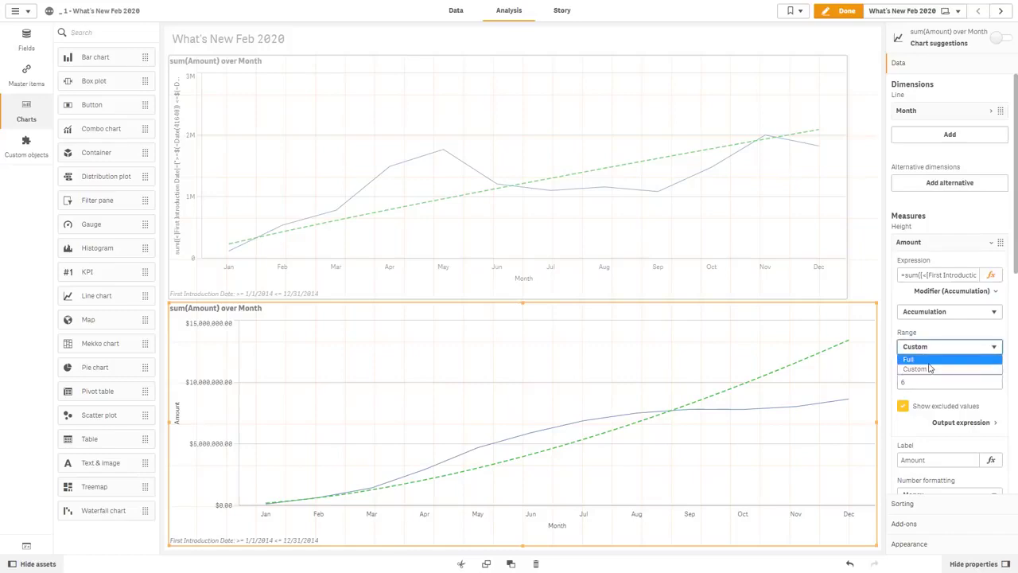
{"action": "left_click", "coordinate": [929, 361]}
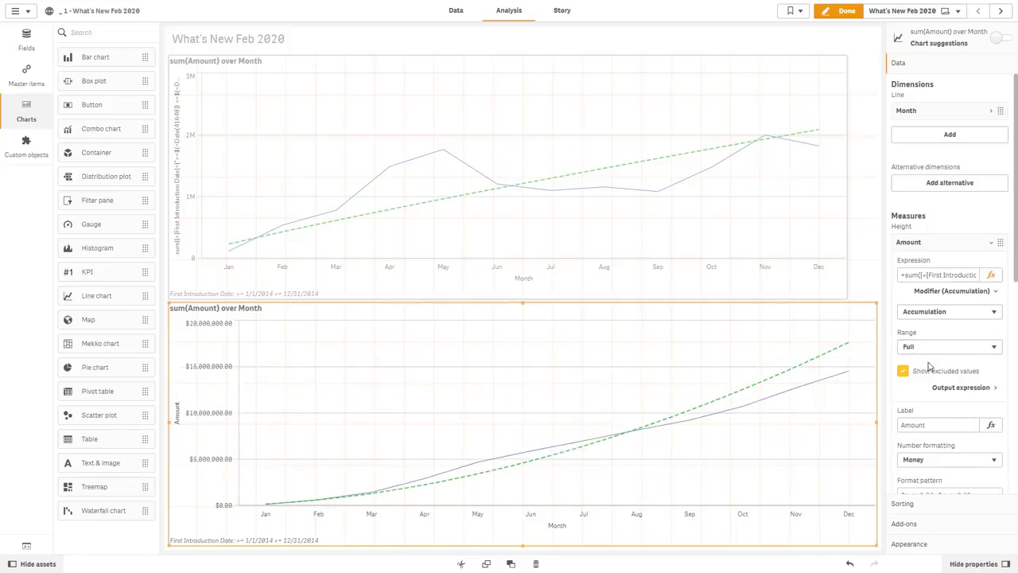
- Switch the modifier from Moving average to Difference and reveal its output expression
{"action": "left_click", "coordinate": [952, 314]}
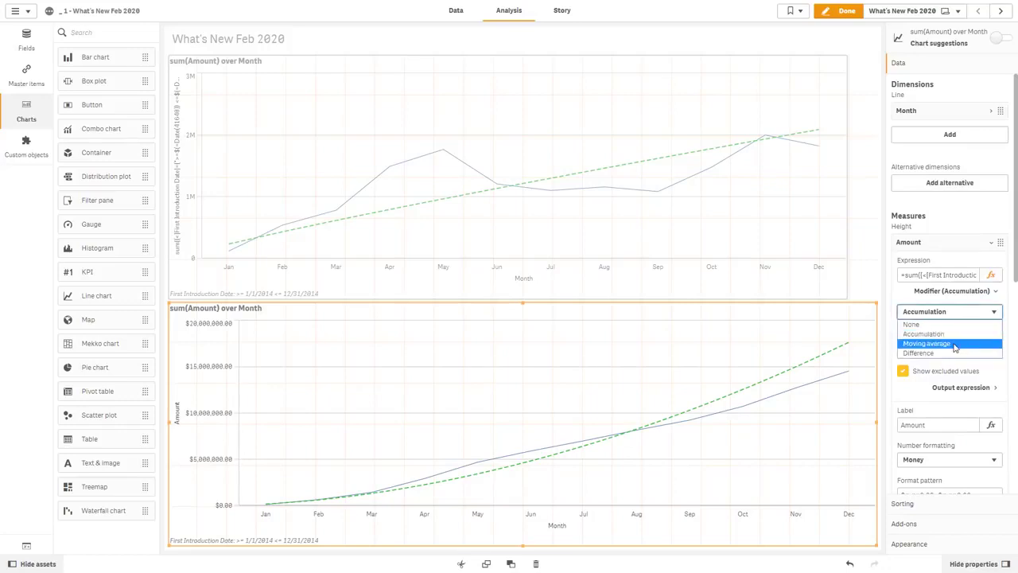
{"action": "left_click", "coordinate": [953, 344]}
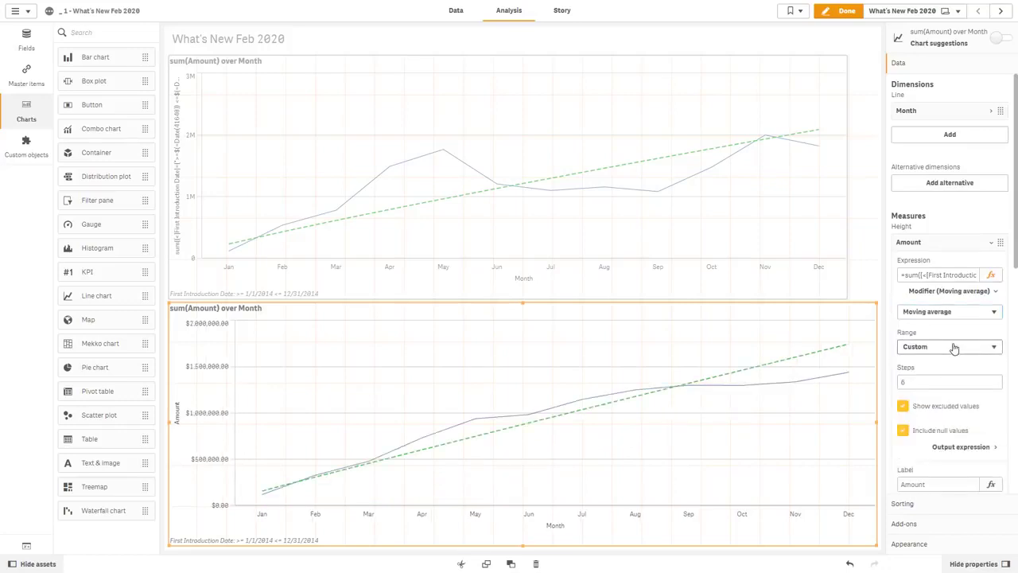
{"action": "left_click", "coordinate": [947, 351]}
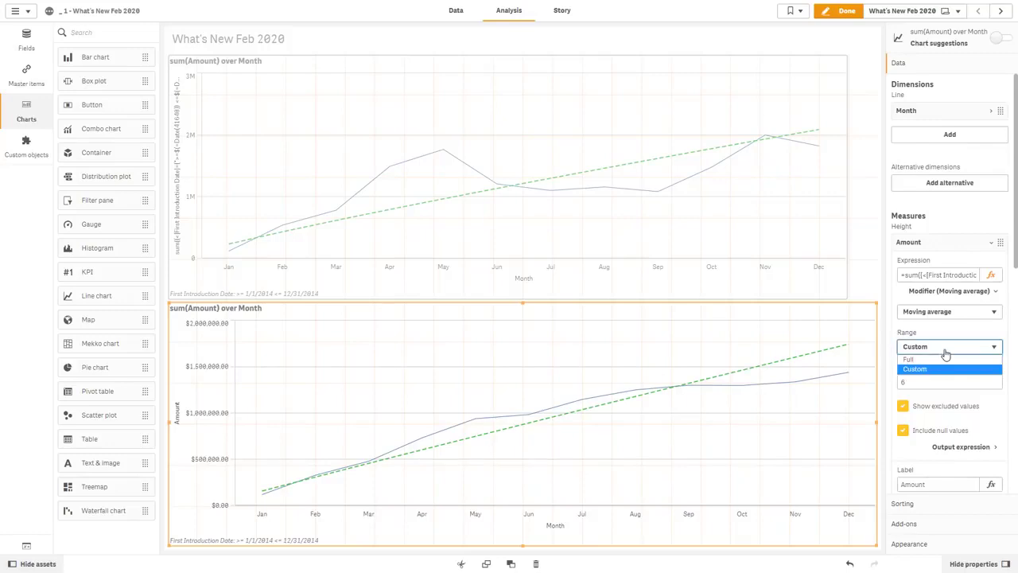
{"action": "left_click", "coordinate": [944, 316]}
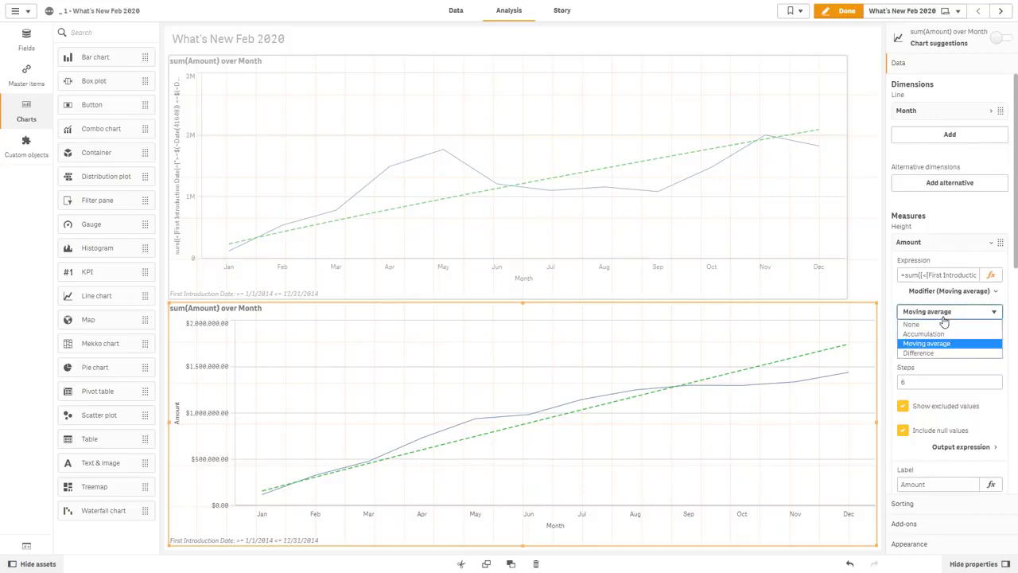
{"action": "left_click", "coordinate": [944, 353]}
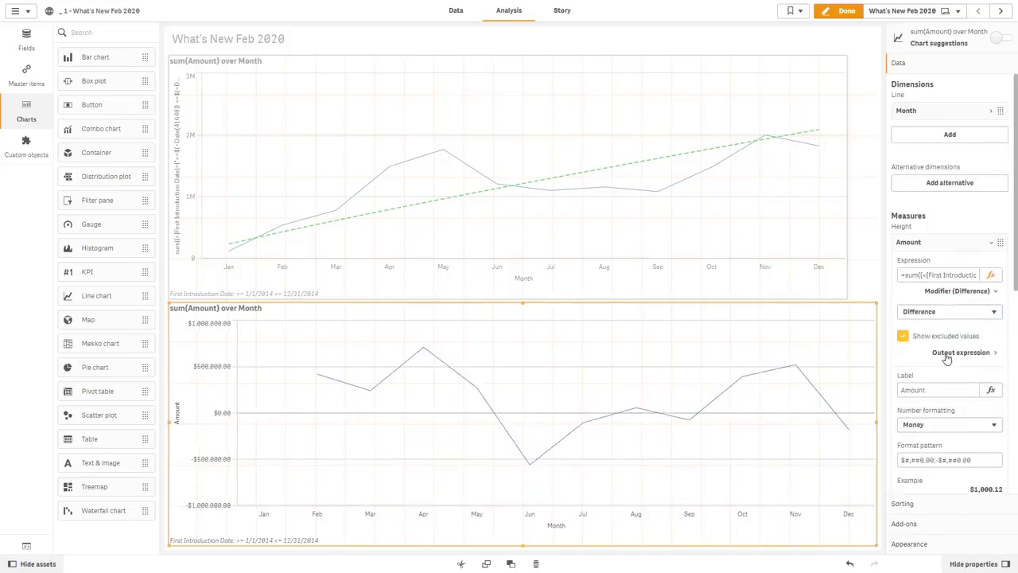
{"action": "left_click", "coordinate": [999, 352]}
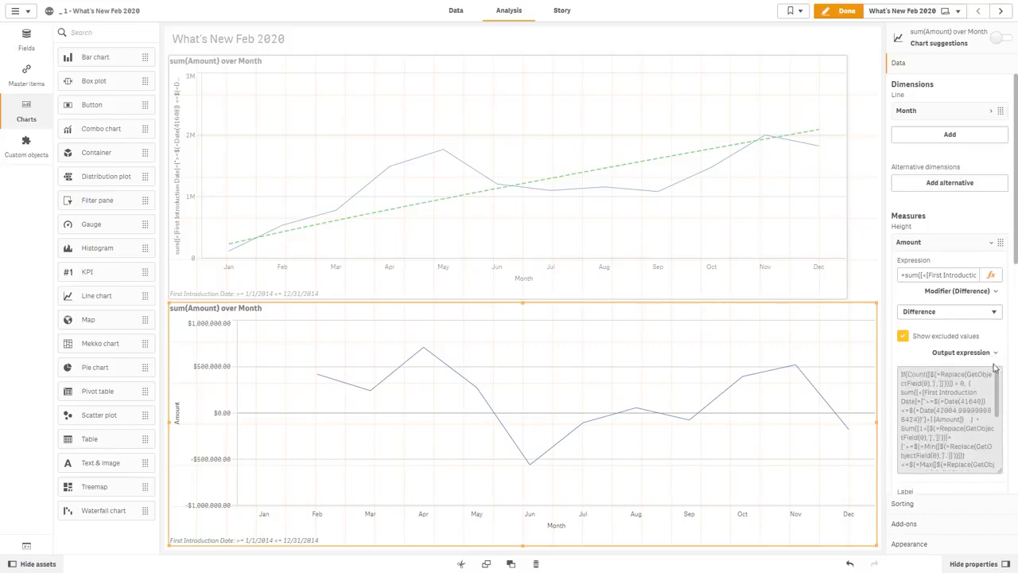
{"action": "left_click", "coordinate": [996, 374]}
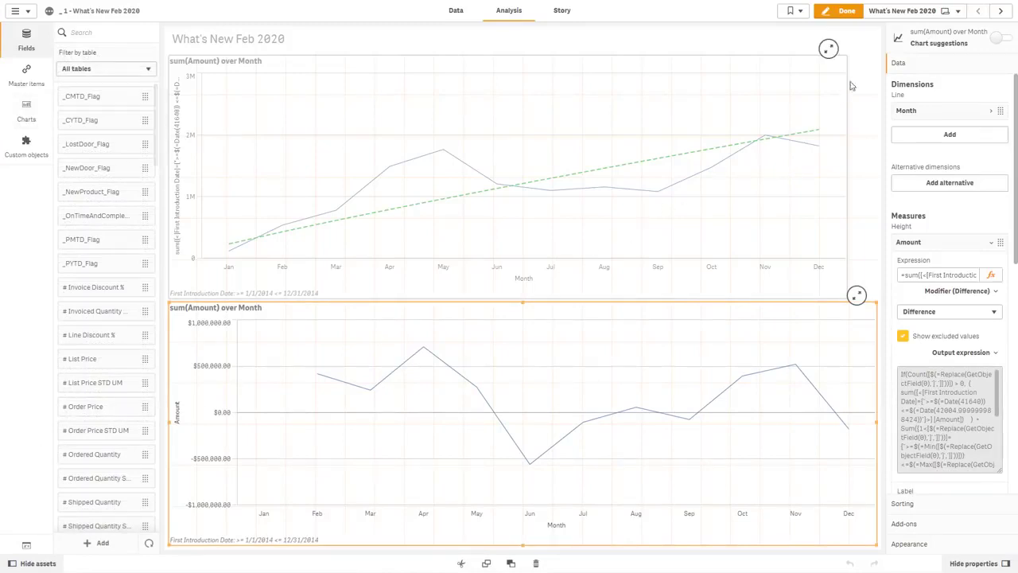
- On the Map Symbols sheet, enlarge the Customer City points and set their shape to Image
{"action": "left_click", "coordinate": [879, 12]}
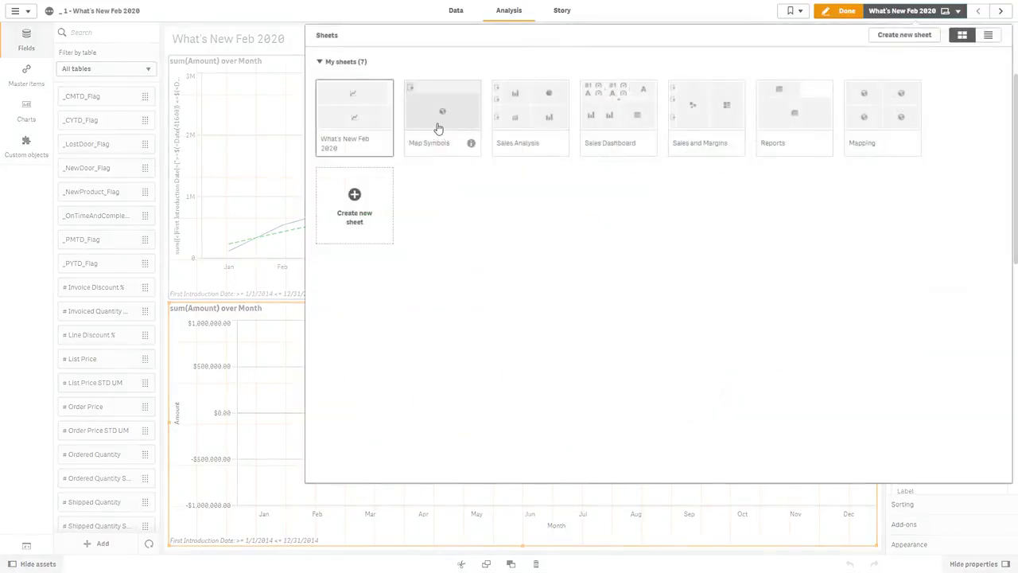
{"action": "left_click", "coordinate": [429, 127]}
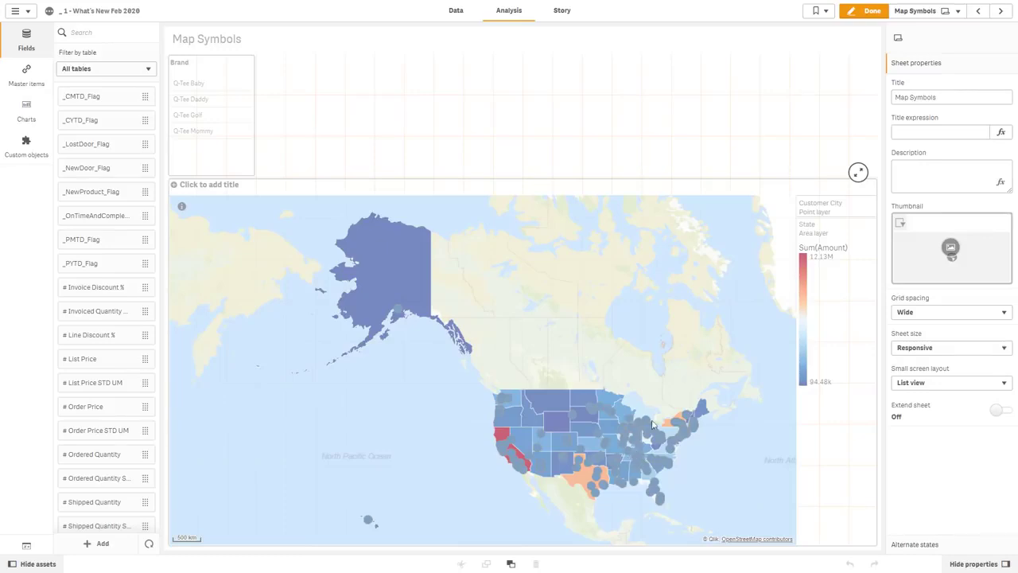
{"action": "left_click", "coordinate": [673, 338]}
{"action": "left_click", "coordinate": [911, 64]}
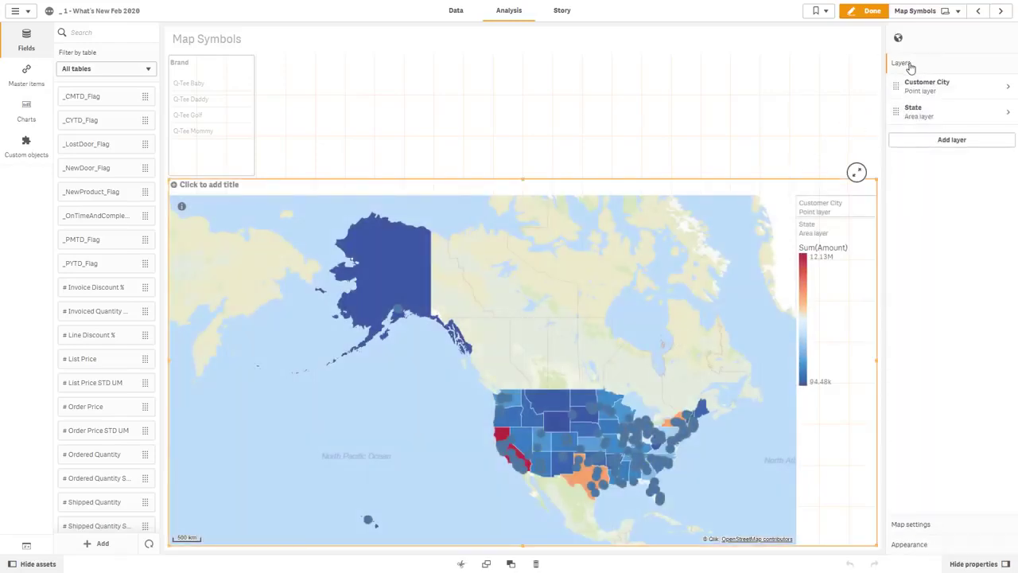
{"action": "left_click", "coordinate": [940, 92]}
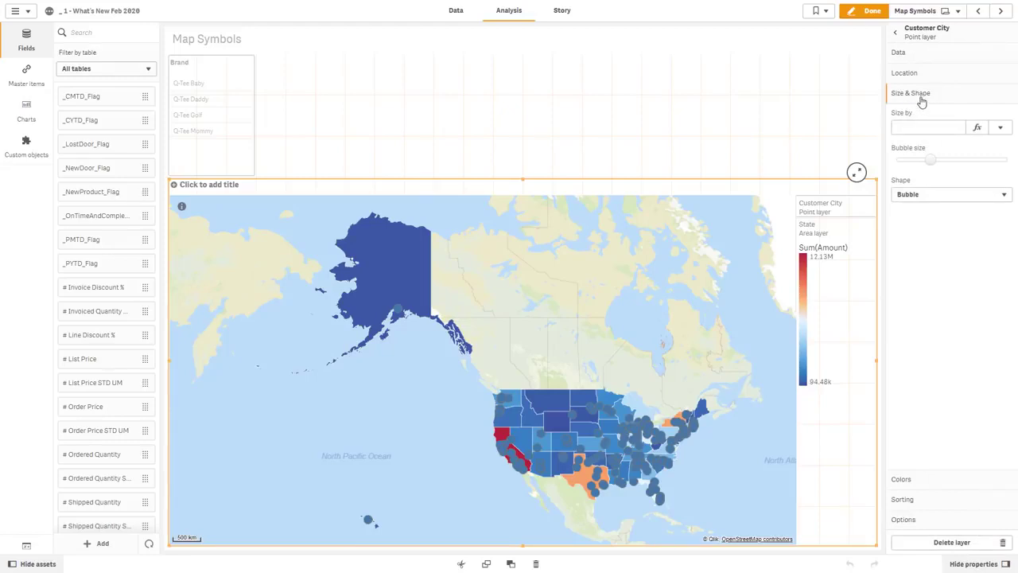
{"action": "mouse_move", "coordinate": [932, 162]}
{"action": "left_mouse_down"}
{"action": "mouse_move", "coordinate": [954, 160]}
{"action": "mouse_move", "coordinate": [921, 160]}
{"action": "left_mouse_up"}
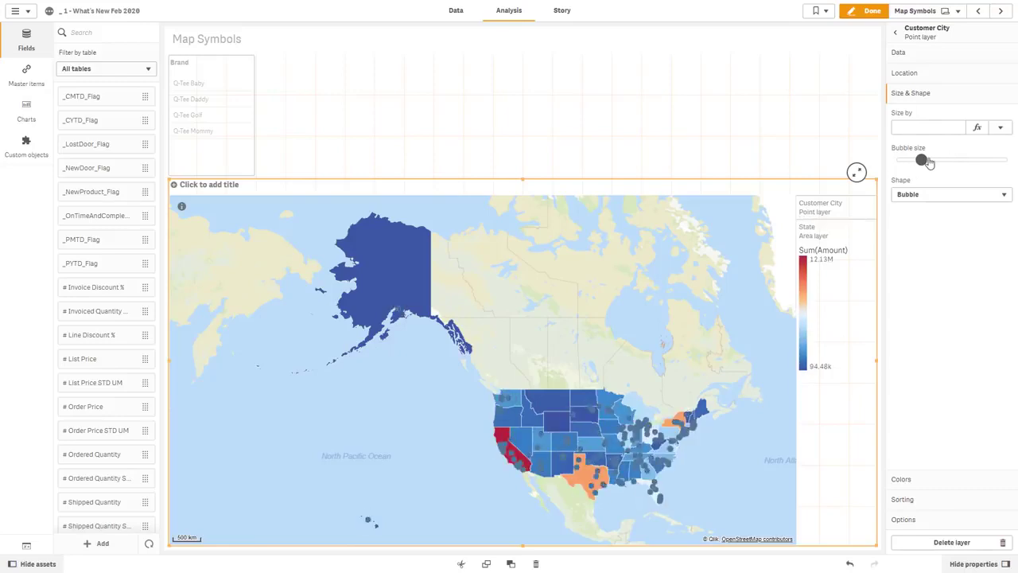
{"action": "left_click", "coordinate": [935, 195]}
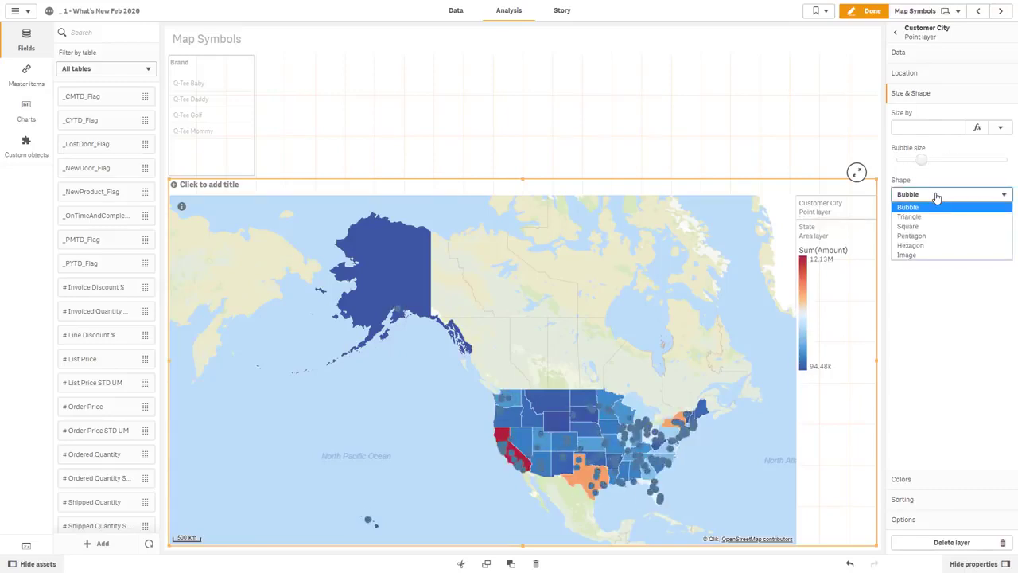
{"action": "left_click", "coordinate": [915, 255]}
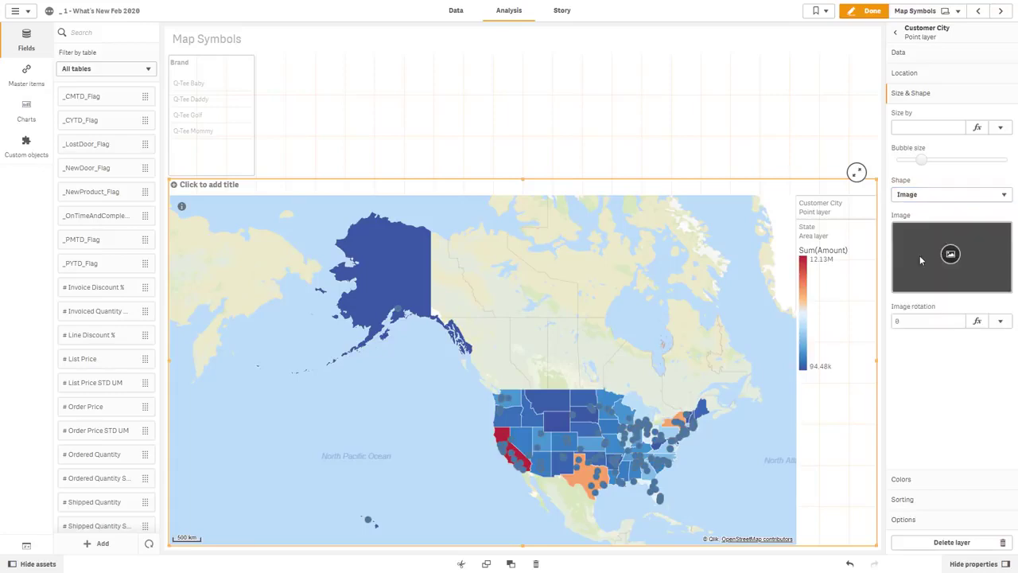
- Upload 678111-map-marker-512.png and insert it as the Customer City point symbol
{"action": "left_click", "coordinate": [949, 255]}
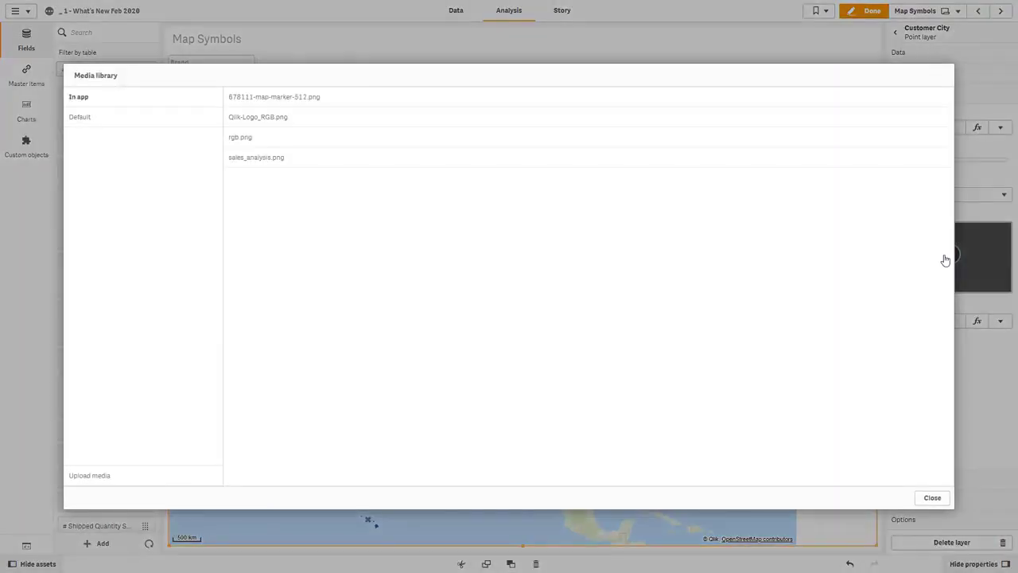
{"action": "left_click", "coordinate": [143, 475]}
{"action": "left_click", "coordinate": [586, 325]}
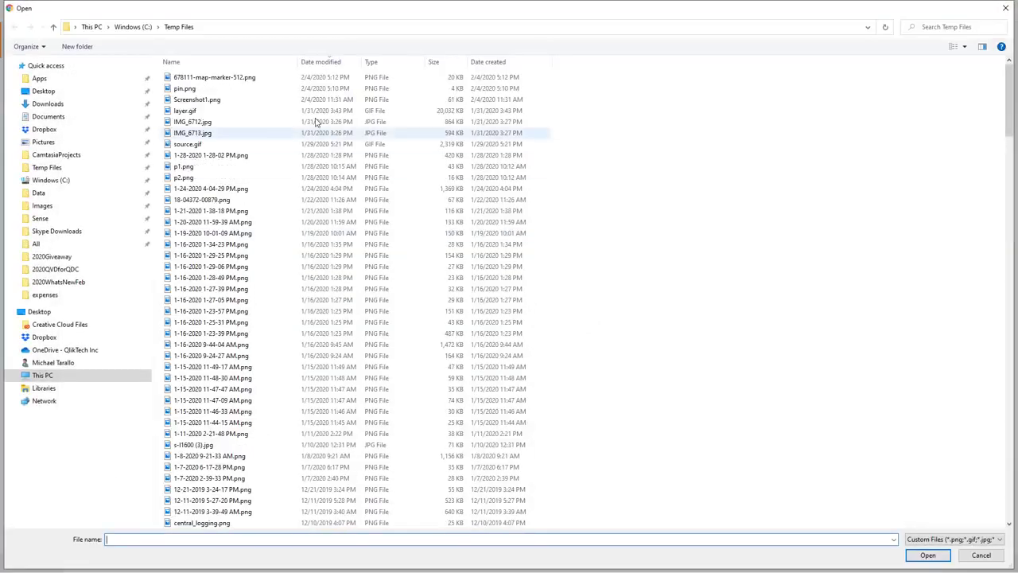
{"action": "double_click", "coordinate": [264, 78]}
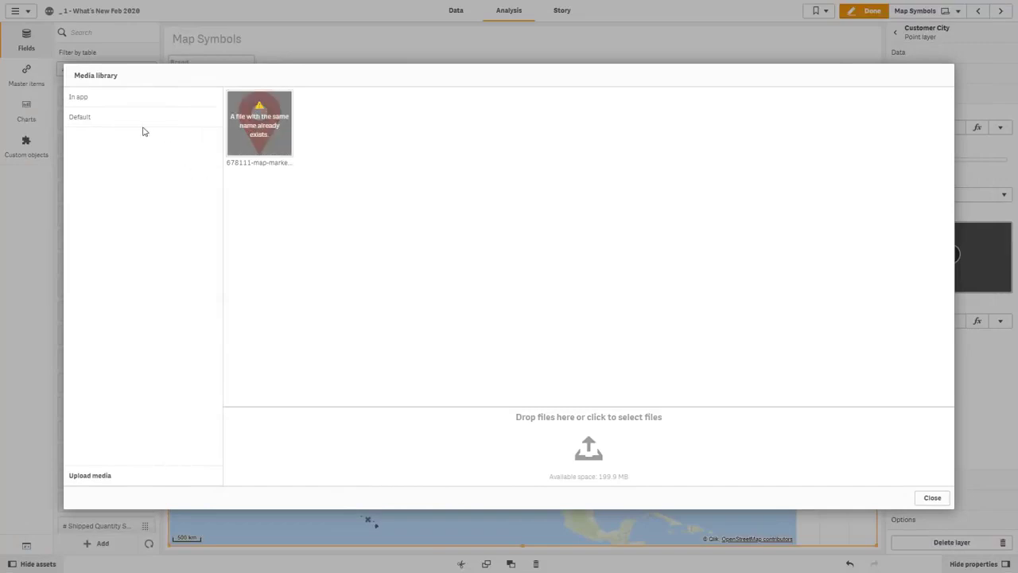
{"action": "left_click", "coordinate": [107, 105]}
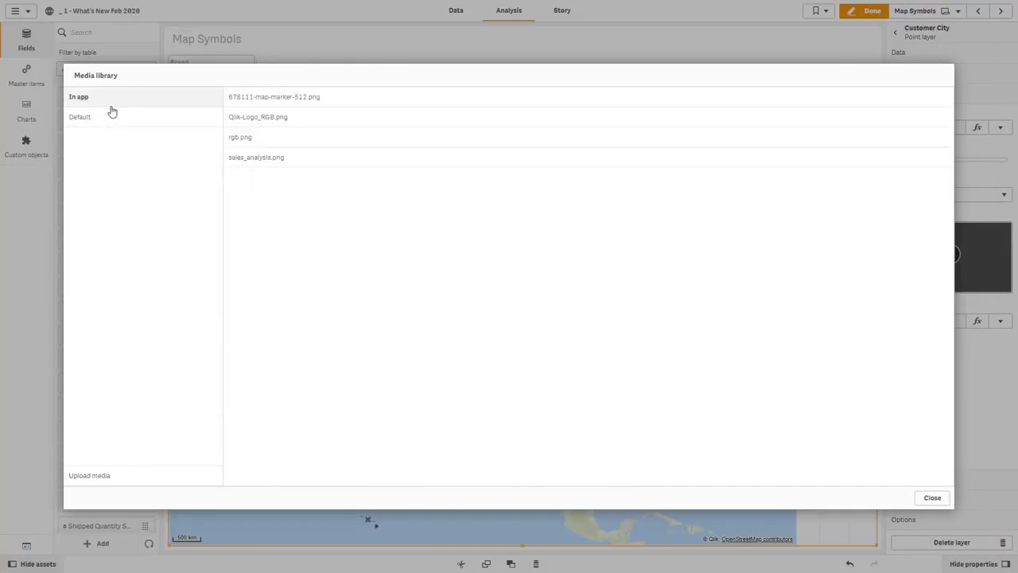
{"action": "left_click", "coordinate": [248, 97]}
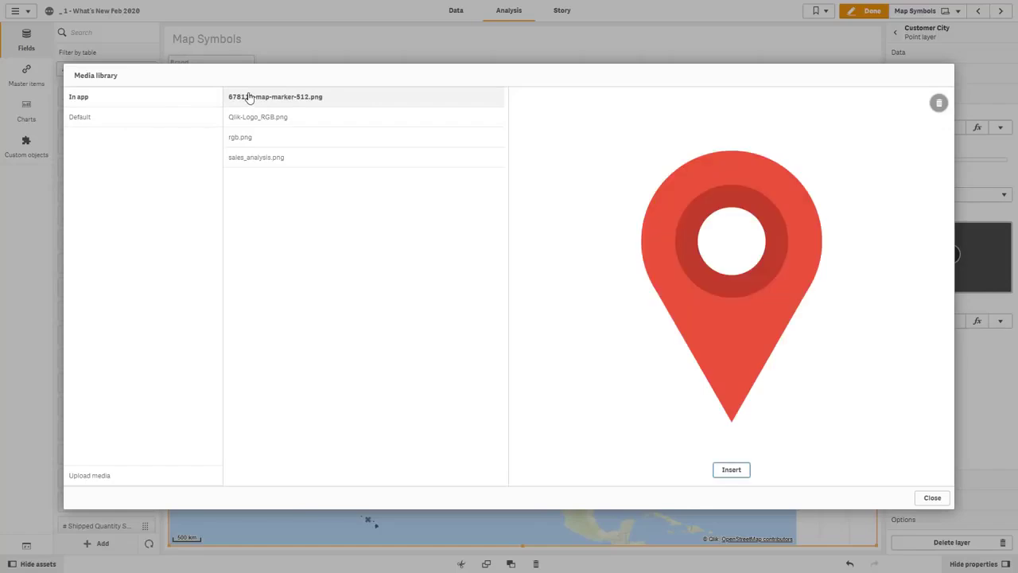
{"action": "left_click", "coordinate": [728, 470]}
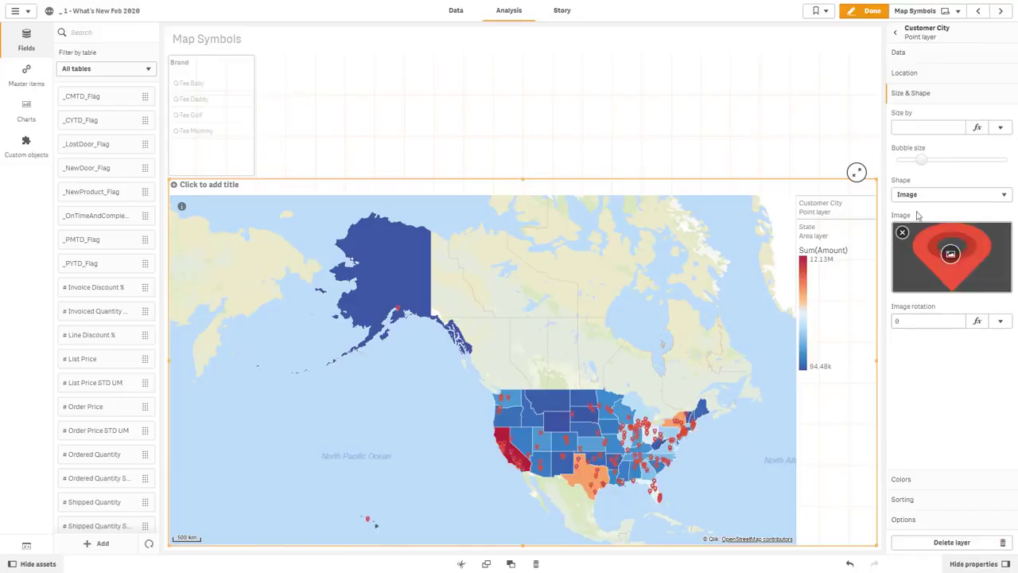
- Enlarge the red map markers and rotate them 90 degrees
{"action": "left_click_drag", "start_coordinate": [922, 159], "coordinate": [937, 169]}
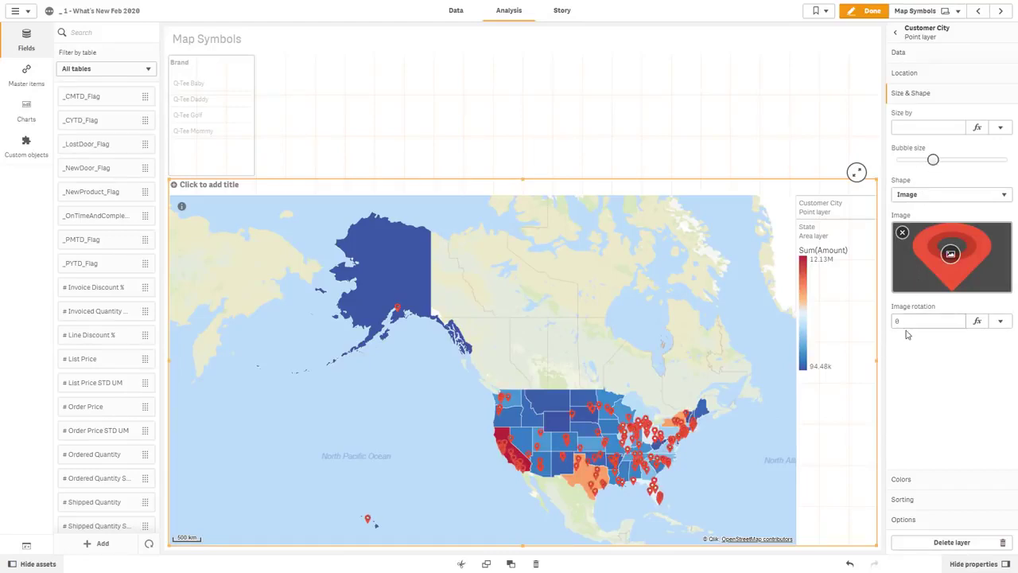
{"action": "left_click_drag", "start_coordinate": [905, 321], "coordinate": [887, 326]}
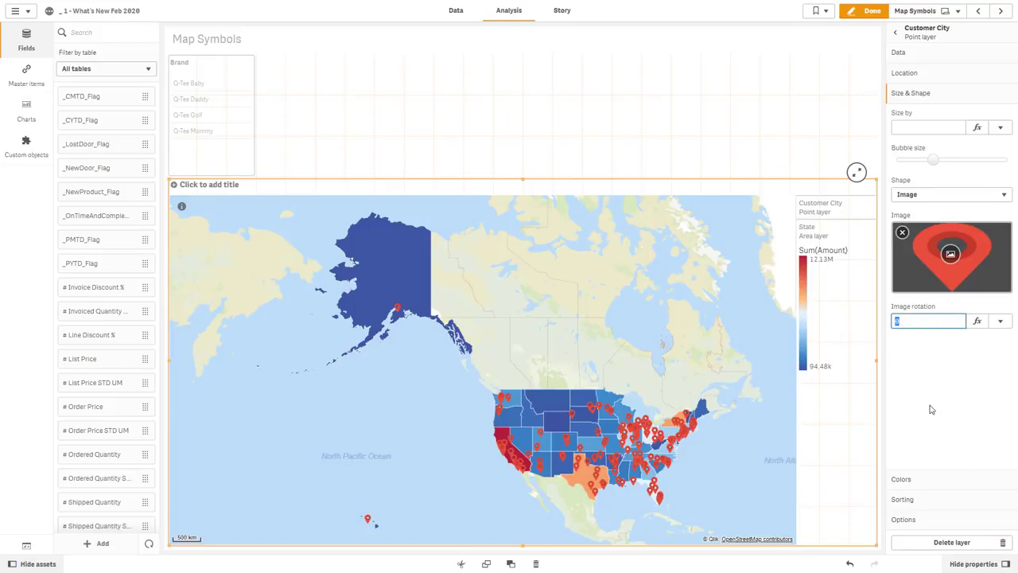
{"action": "type", "text": "90"}
{"action": "key", "text": "Return"}
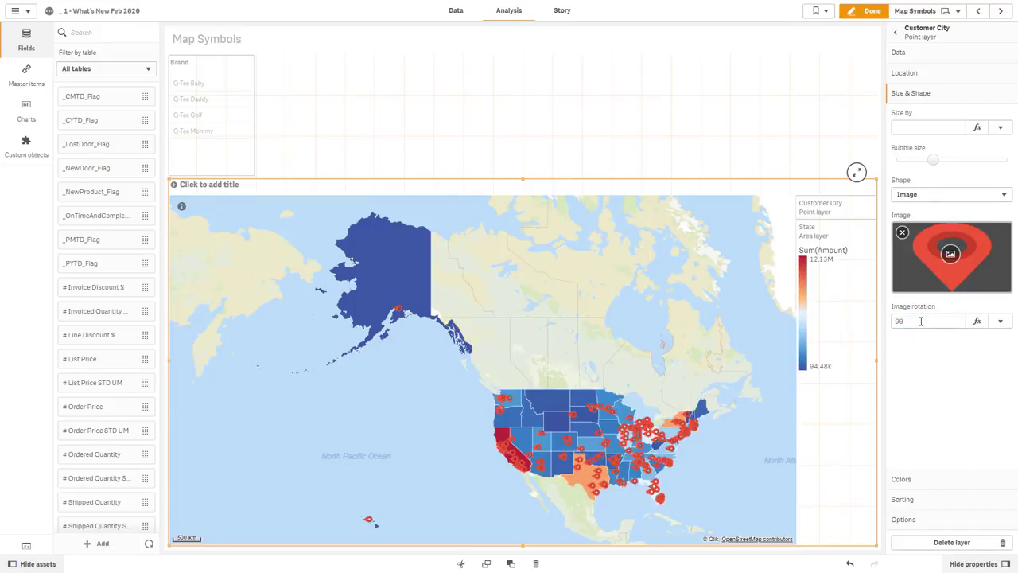
- Try a 180-degree marker rotation, return to 90, and view the Demonstration Agenda story
{"action": "left_click_drag", "start_coordinate": [907, 320], "coordinate": [886, 327]}
{"action": "key", "text": "Return"}
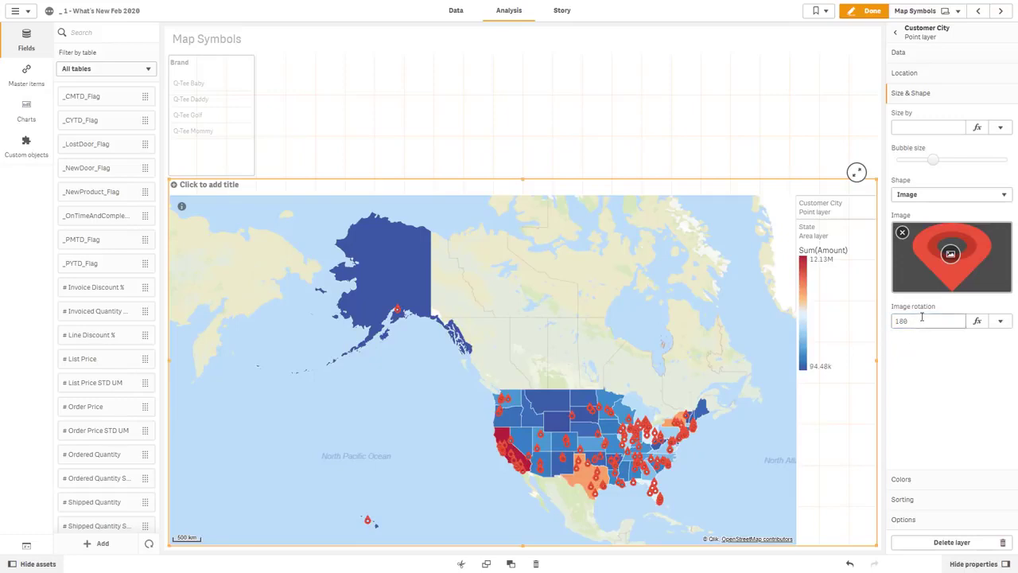
{"action": "left_click_drag", "start_coordinate": [921, 320], "coordinate": [867, 339]}
{"action": "type", "text": "90"}
{"action": "key", "text": "Return"}
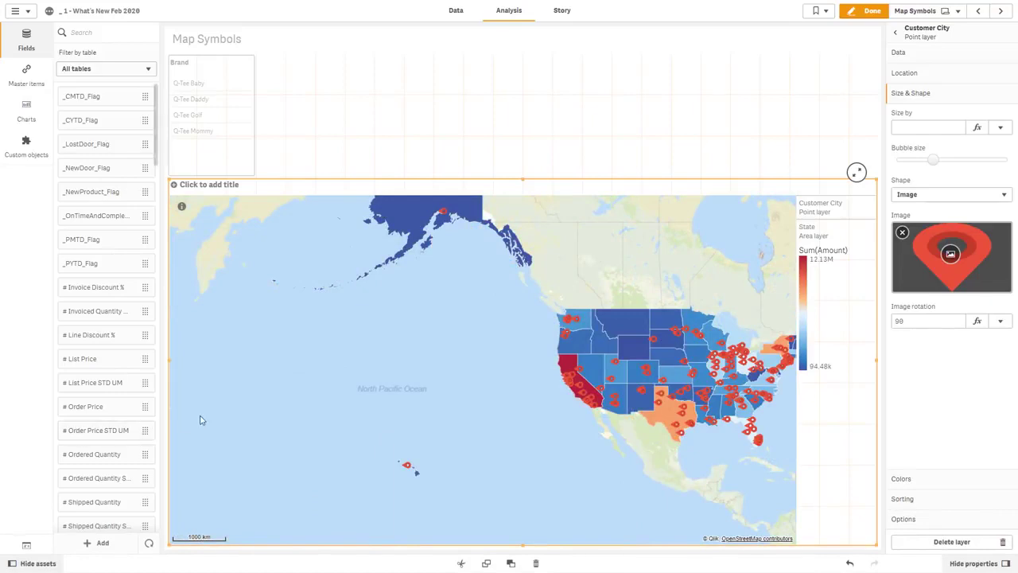
{"action": "left_click", "coordinate": [563, 12]}
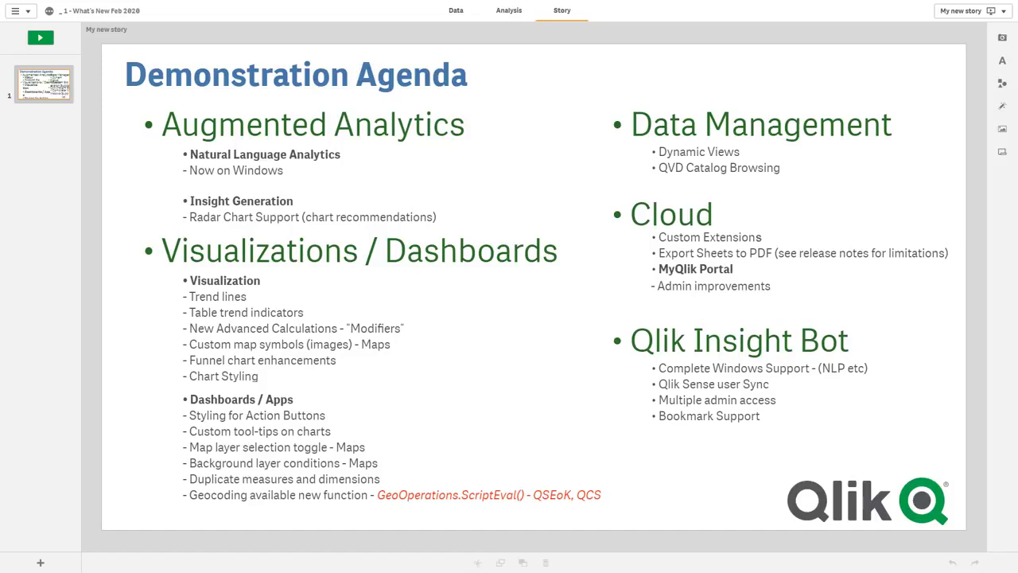
- Return from the story to the Map Symbols sheet's marker map
{"action": "left_click", "coordinate": [509, 11]}
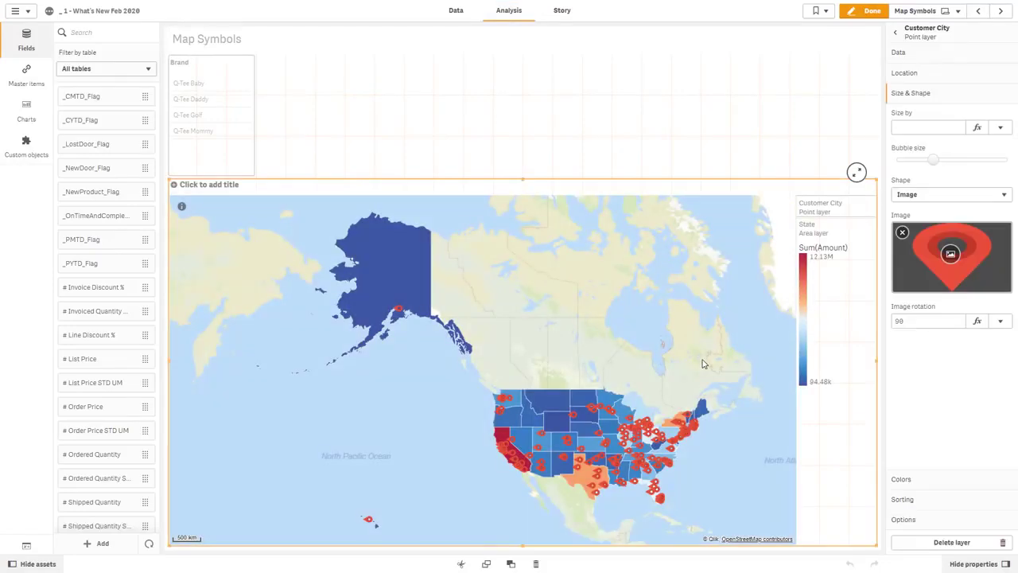
- Test map selections: select and clear Iowa, then select Saint Paul/Minneapolis and Ferney
{"action": "left_click", "coordinate": [863, 12]}
{"action": "scroll", "coordinate": [633, 463], "scroll_direction": "up", "scroll_amount": 5}
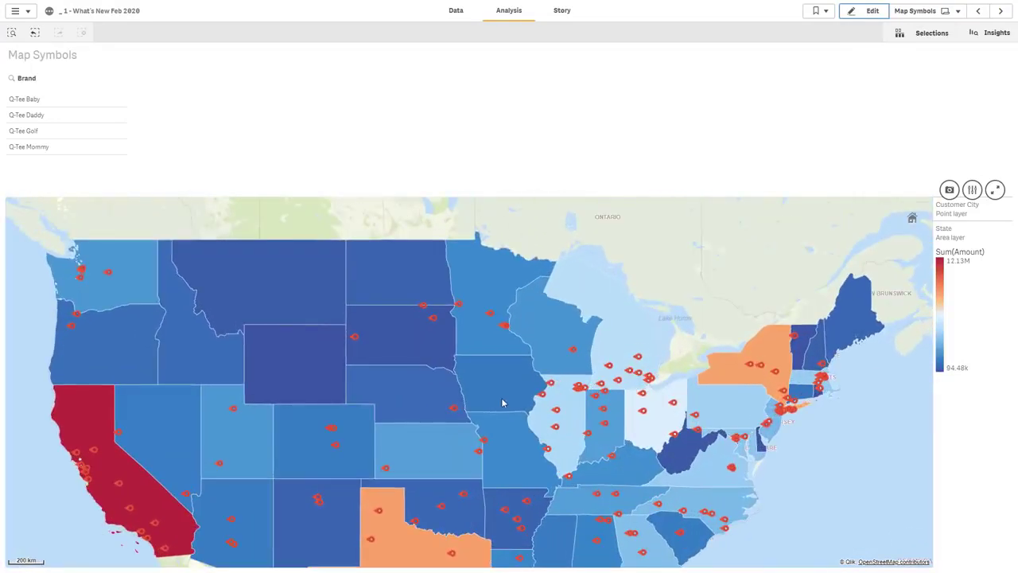
{"action": "left_click", "coordinate": [493, 398]}
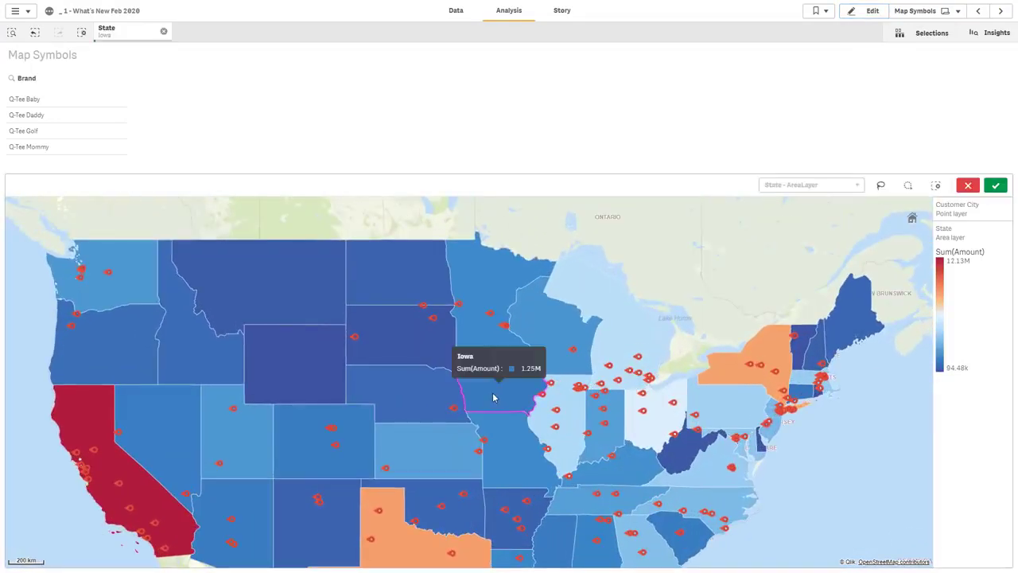
{"action": "left_click", "coordinate": [506, 380]}
{"action": "left_click", "coordinate": [504, 326]}
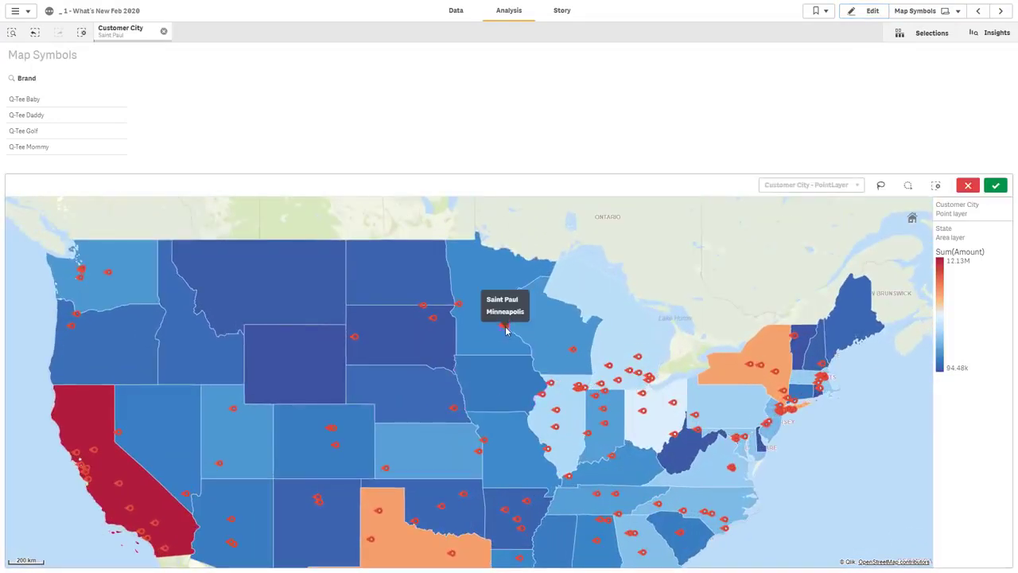
{"action": "left_click", "coordinate": [433, 321]}
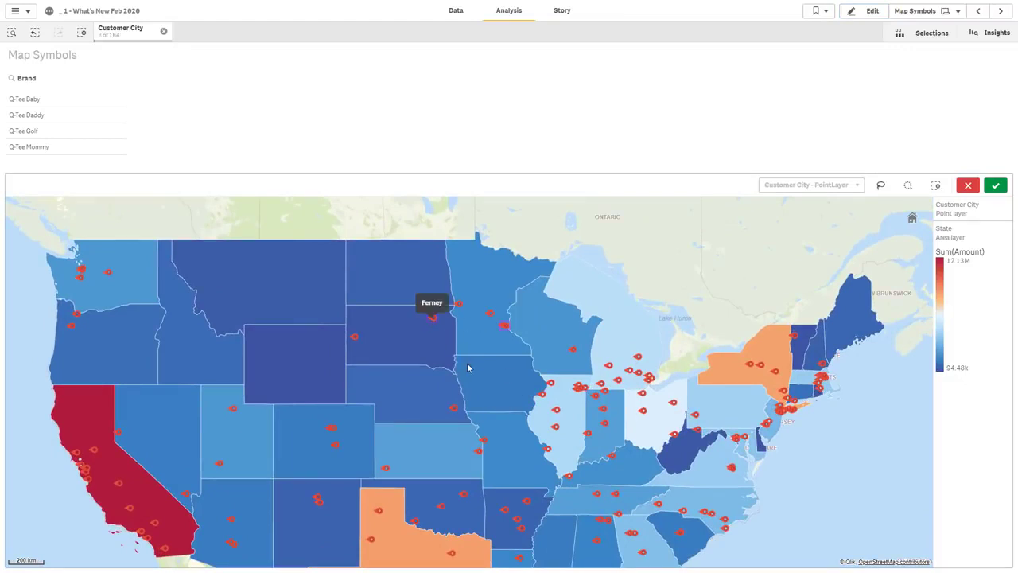
- Back in edit mode, disable selections on the State area layer
{"action": "left_click", "coordinate": [865, 12]}
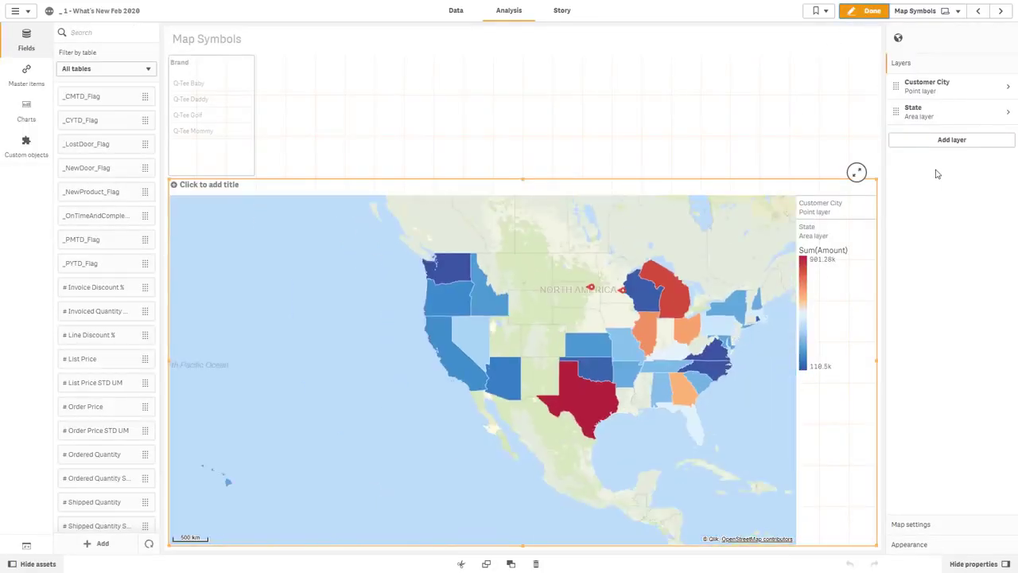
{"action": "left_click", "coordinate": [867, 12]}
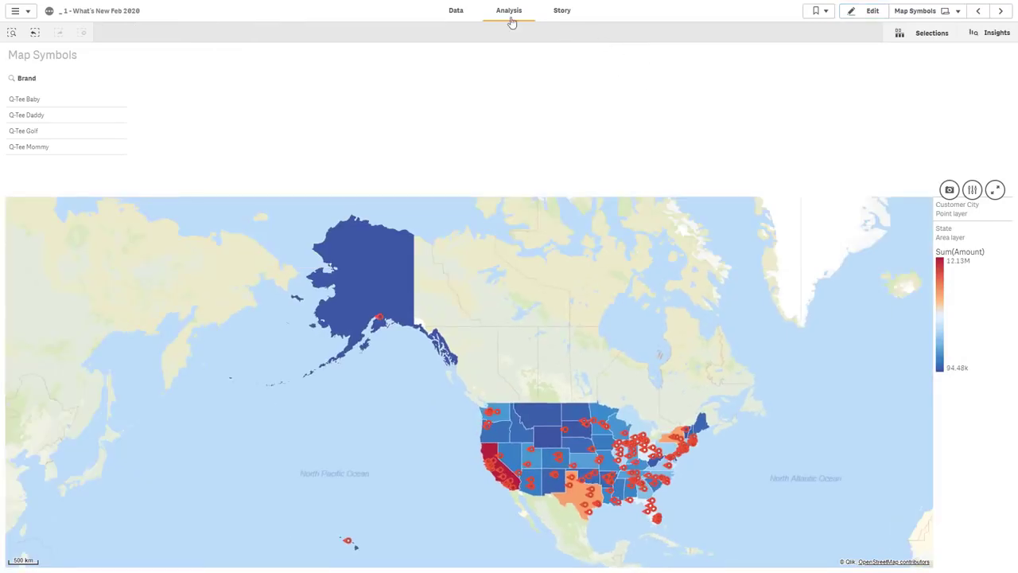
{"action": "left_click", "coordinate": [867, 11]}
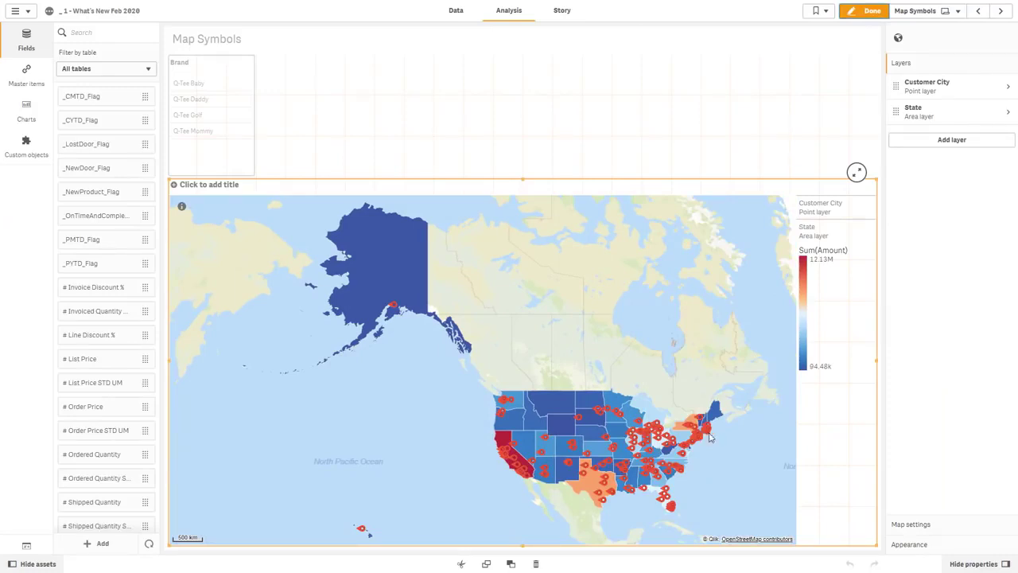
{"action": "left_click", "coordinate": [926, 113]}
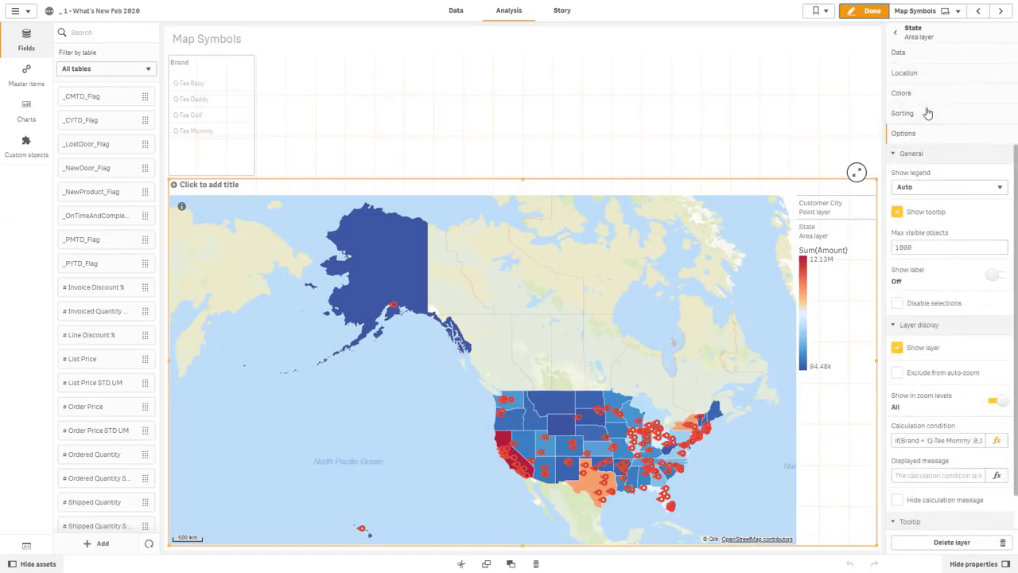
{"action": "left_click", "coordinate": [899, 306]}
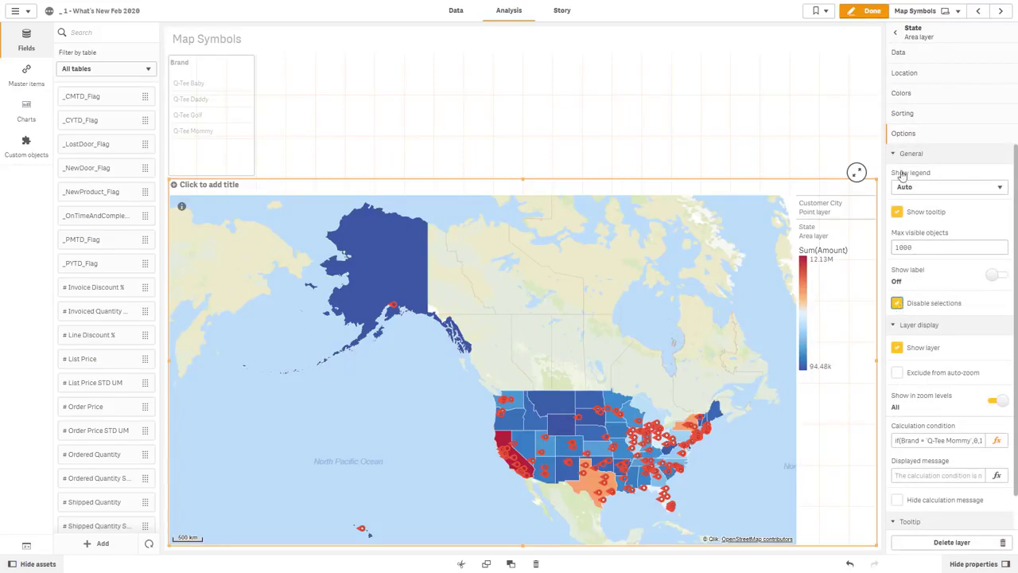
- Pan the map and select Sturgis, Tintah and a lasso group of customer cities
{"action": "left_click", "coordinate": [871, 11]}
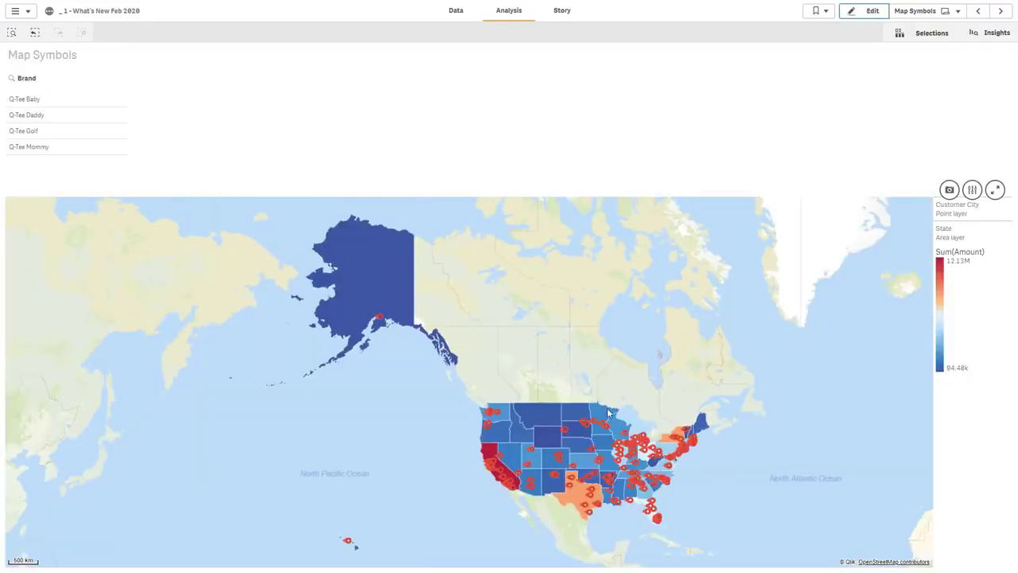
{"action": "scroll", "coordinate": [549, 443], "scroll_direction": "up", "scroll_amount": 5}
{"action": "left_click_drag", "start_coordinate": [493, 443], "coordinate": [451, 433]}
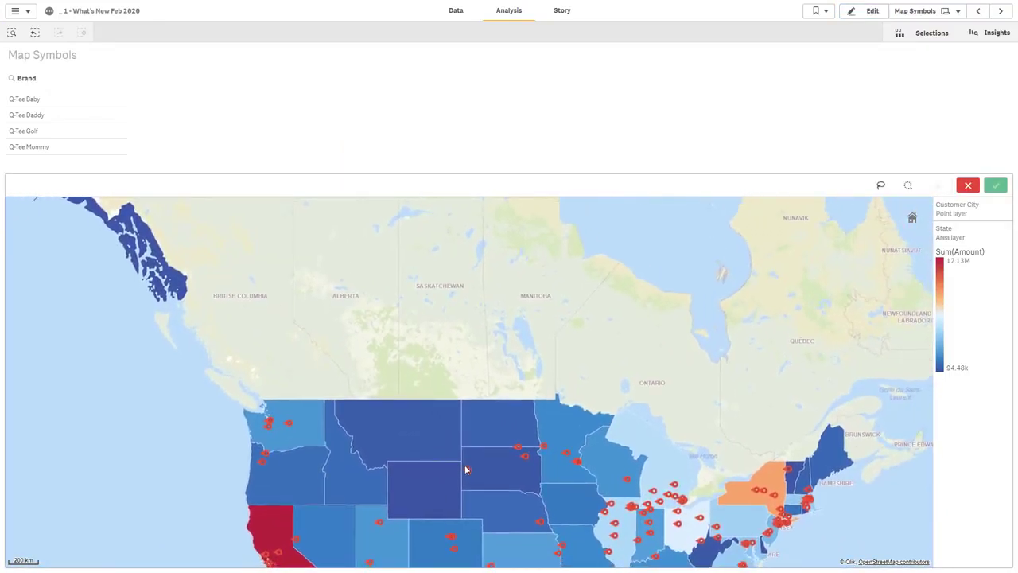
{"action": "left_click", "coordinate": [467, 470]}
{"action": "left_click", "coordinate": [525, 456]}
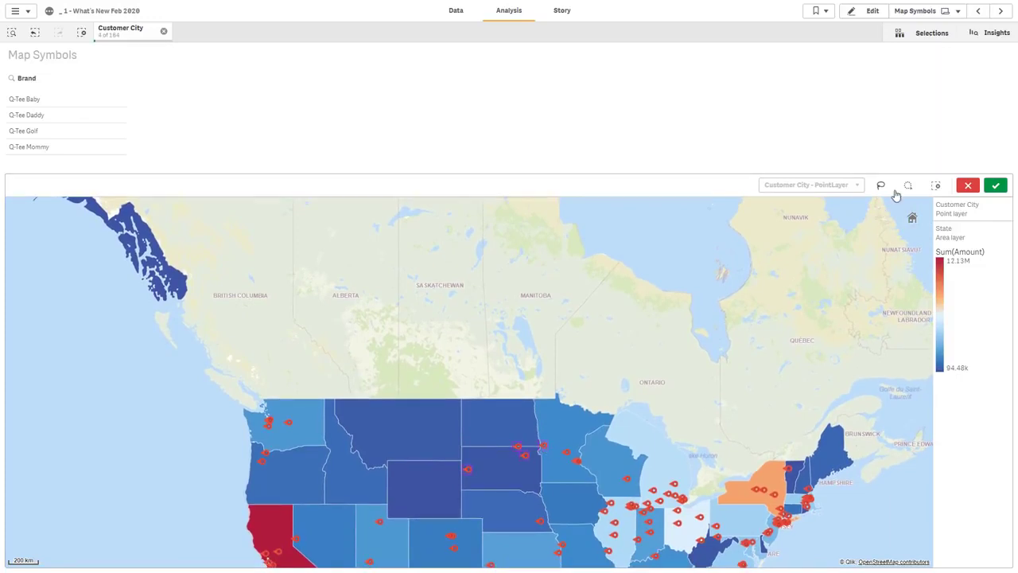
{"action": "mouse_move", "coordinate": [610, 433]}
{"action": "left_mouse_down"}
{"action": "mouse_move", "coordinate": [478, 439]}
{"action": "mouse_move", "coordinate": [545, 374]}
{"action": "mouse_move", "coordinate": [447, 398]}
{"action": "mouse_move", "coordinate": [568, 450]}
{"action": "mouse_move", "coordinate": [523, 382]}
{"action": "left_mouse_up"}
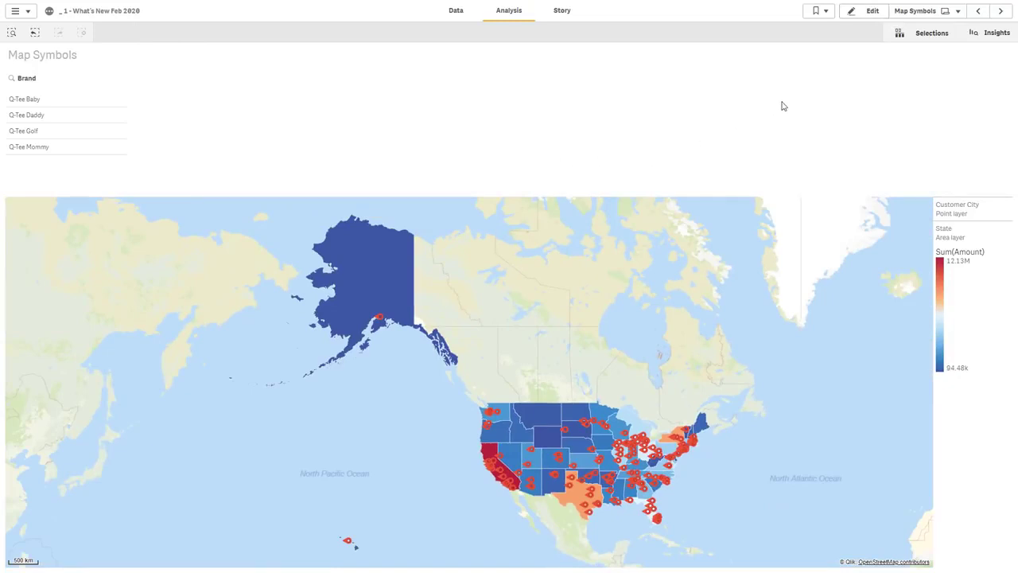
- Give the State layer the calculation condition if(Brand = 'Q-Tee Mommy',0,1) and finish editing
{"action": "left_click", "coordinate": [867, 11]}
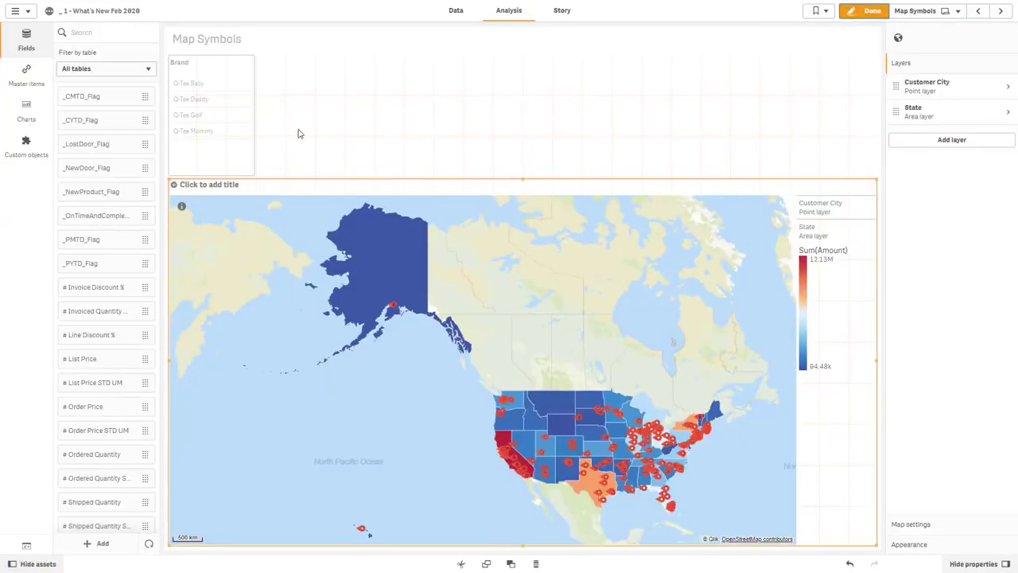
{"action": "left_click", "coordinate": [236, 128]}
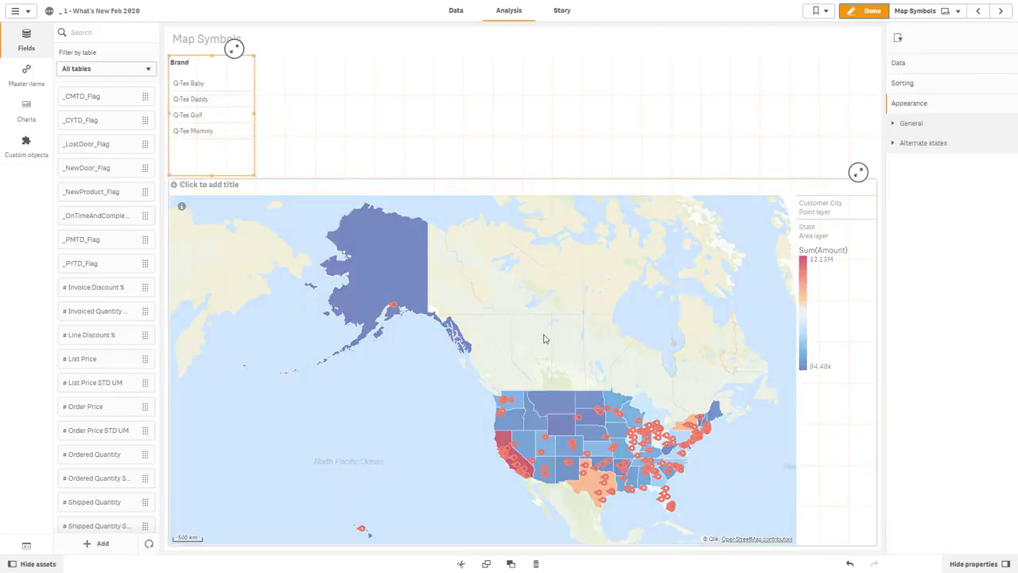
{"action": "left_click", "coordinate": [579, 404]}
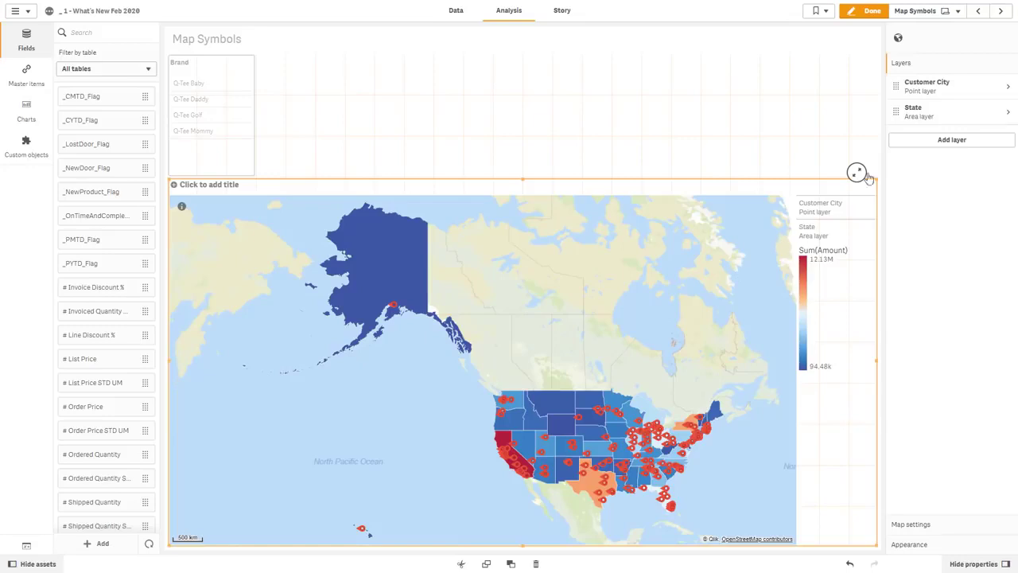
{"action": "left_click", "coordinate": [917, 119]}
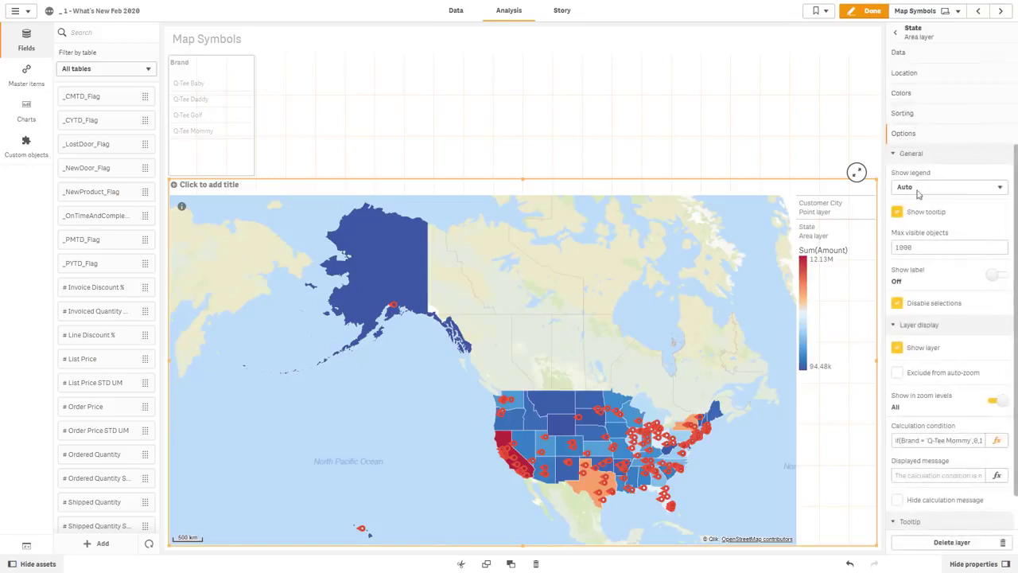
{"action": "scroll", "coordinate": [928, 380], "scroll_direction": "down", "scroll_amount": 1}
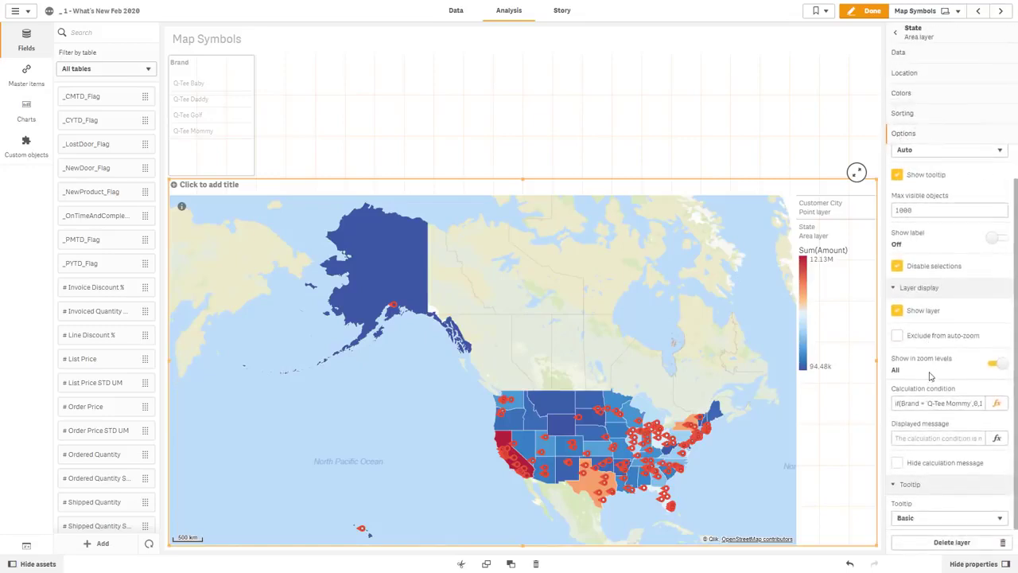
{"action": "left_click", "coordinate": [911, 404]}
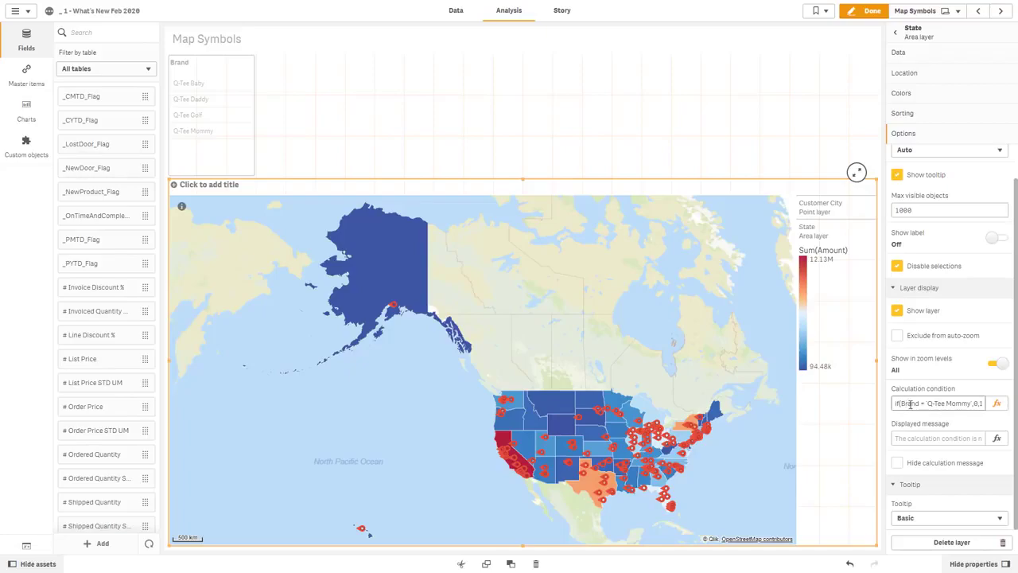
{"action": "left_click", "coordinate": [997, 403]}
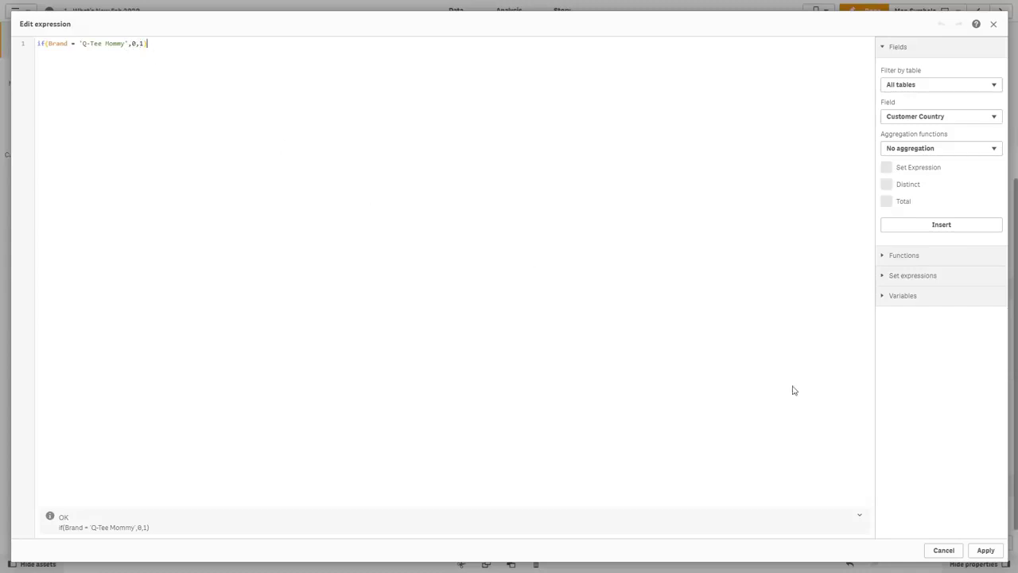
{"action": "left_click", "coordinate": [985, 550]}
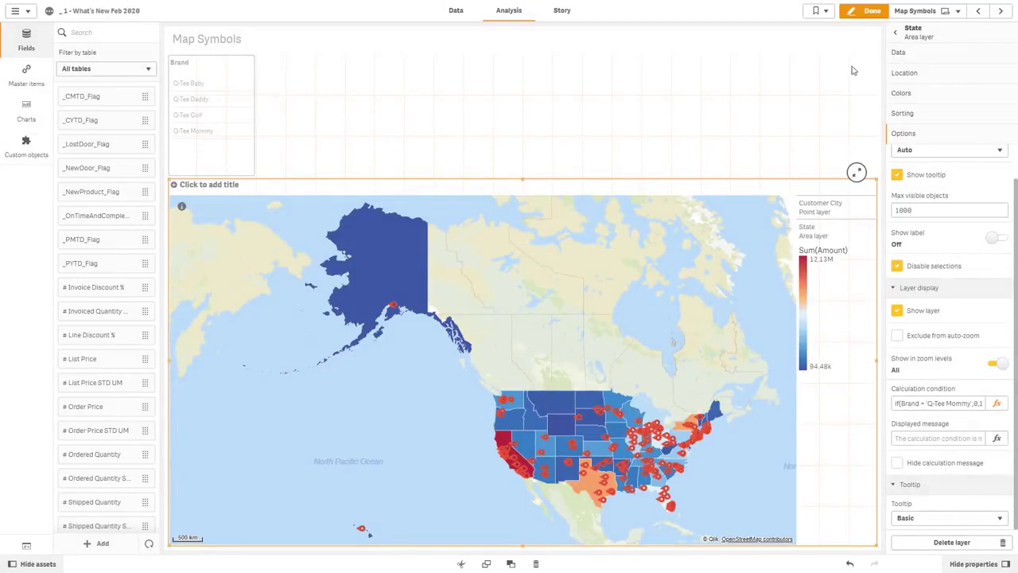
{"action": "left_click", "coordinate": [867, 10]}
- Select Q-Tee Mommy in the Brand filter to hide the State layer, then clear it
{"action": "left_click", "coordinate": [40, 152]}
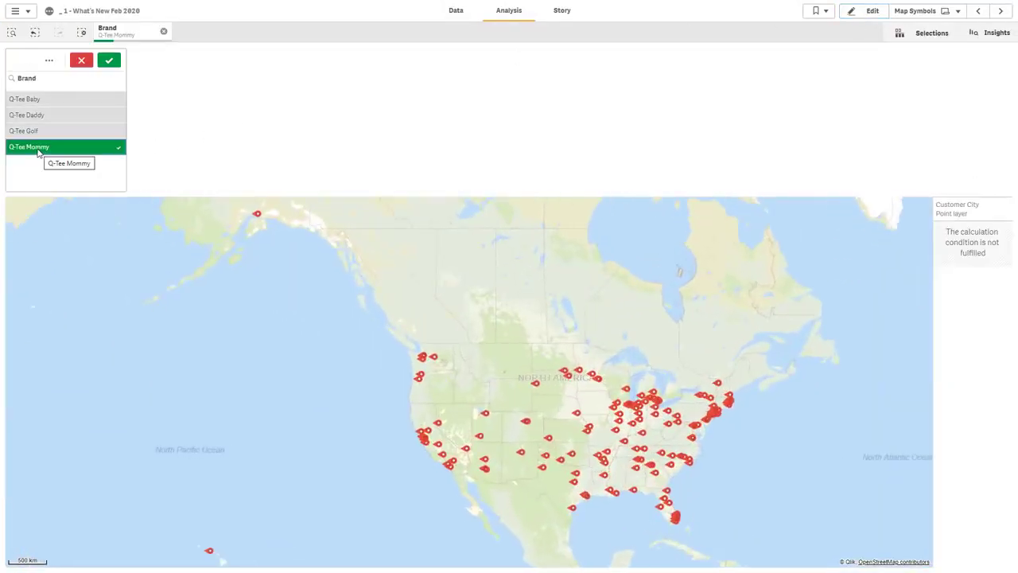
{"action": "left_click", "coordinate": [38, 150]}
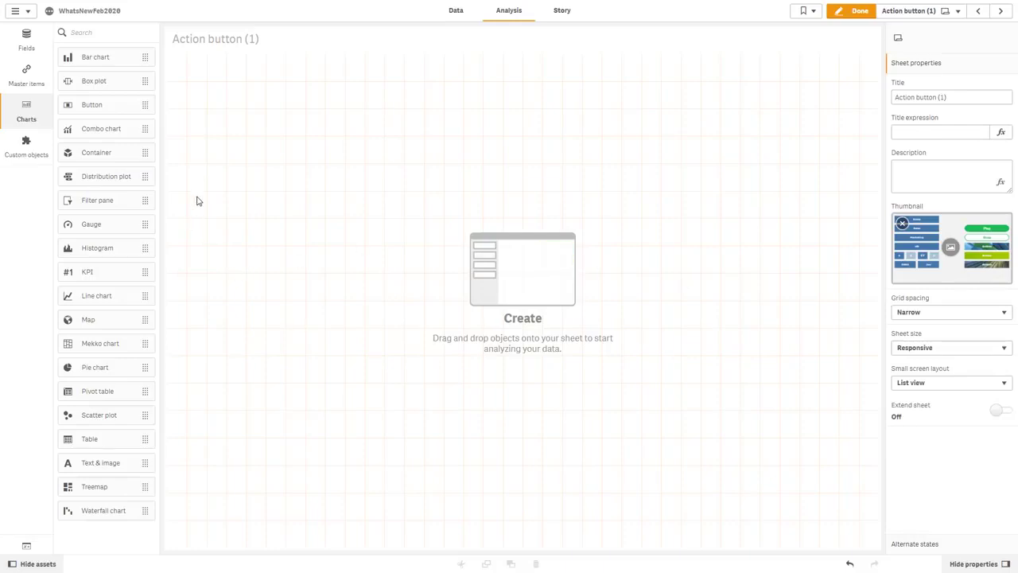
- Place a dashboard bundle navigation button on the sheet, then delete it
{"action": "left_click", "coordinate": [30, 150]}
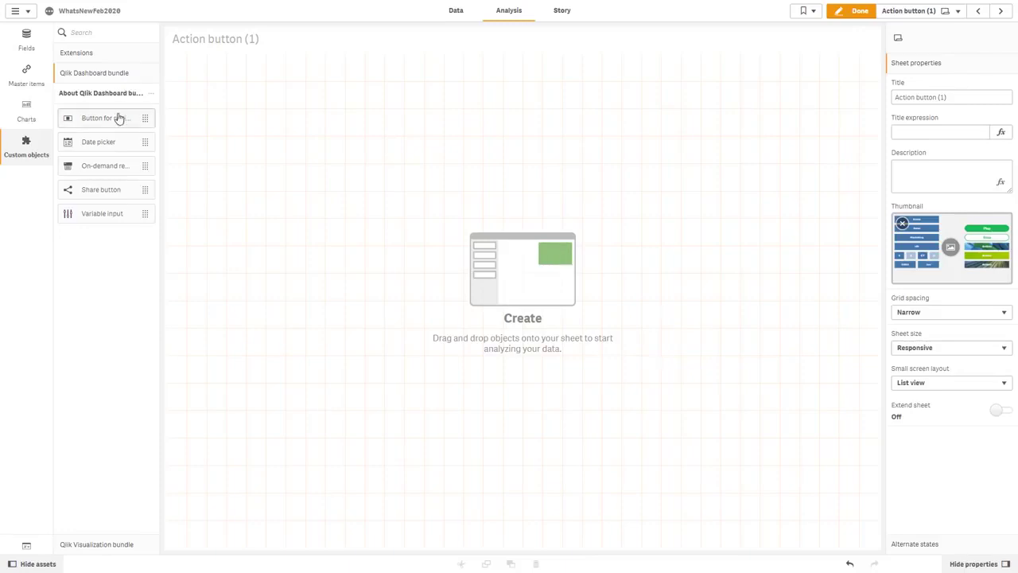
{"action": "left_click_drag", "start_coordinate": [118, 120], "coordinate": [264, 133]}
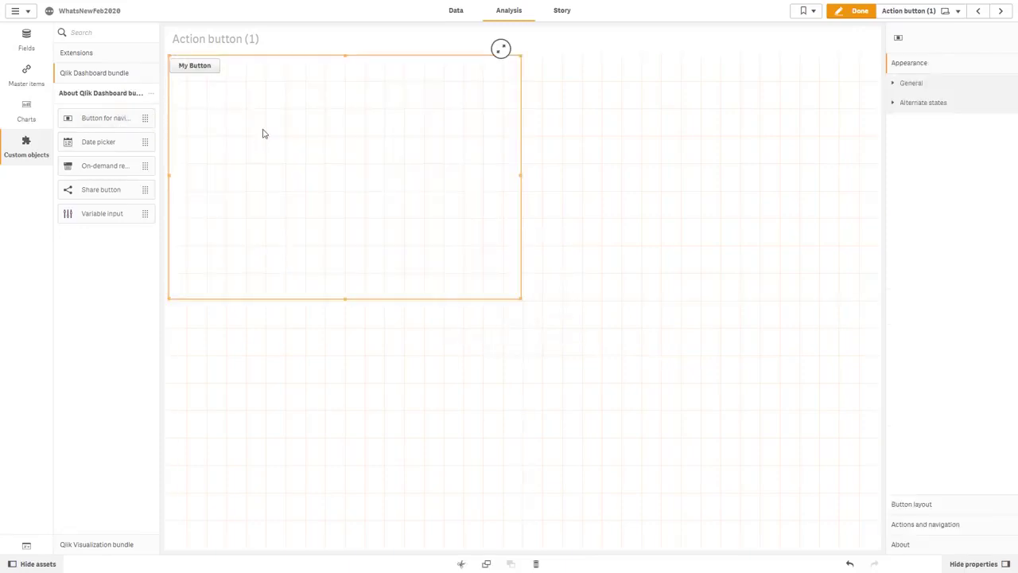
{"action": "left_click", "coordinate": [921, 527]}
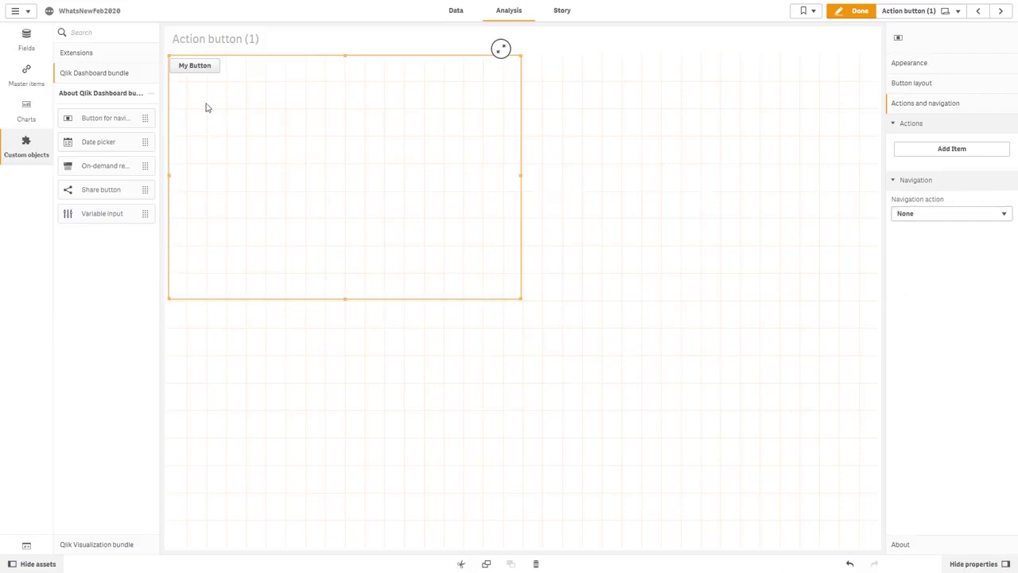
{"action": "left_click", "coordinate": [36, 113]}
{"action": "right_click", "coordinate": [296, 151]}
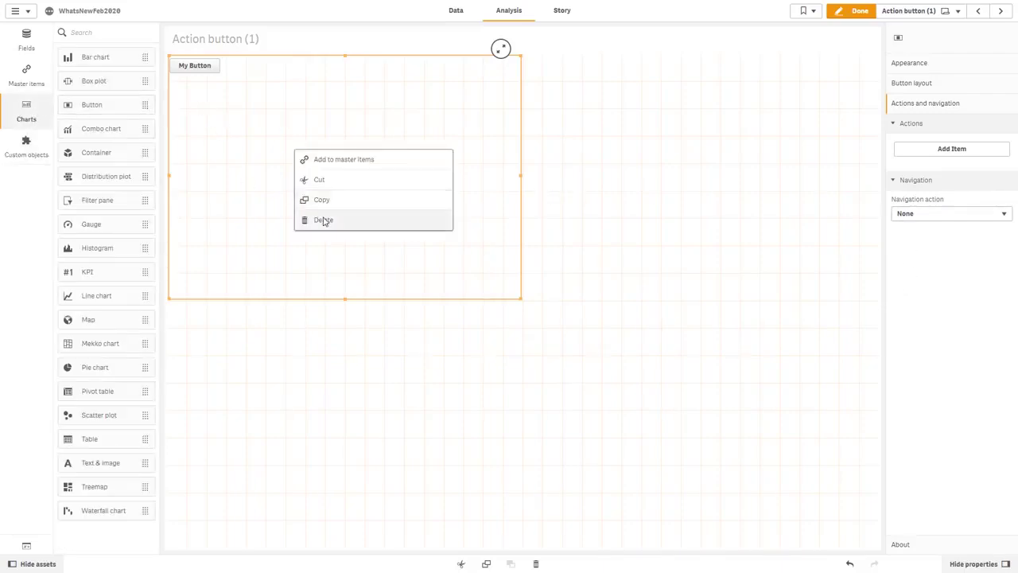
{"action": "left_click", "coordinate": [320, 219]}
- Add a native Button with one new blank action, then move to the Action button sheet
{"action": "left_click_drag", "start_coordinate": [109, 112], "coordinate": [268, 159]}
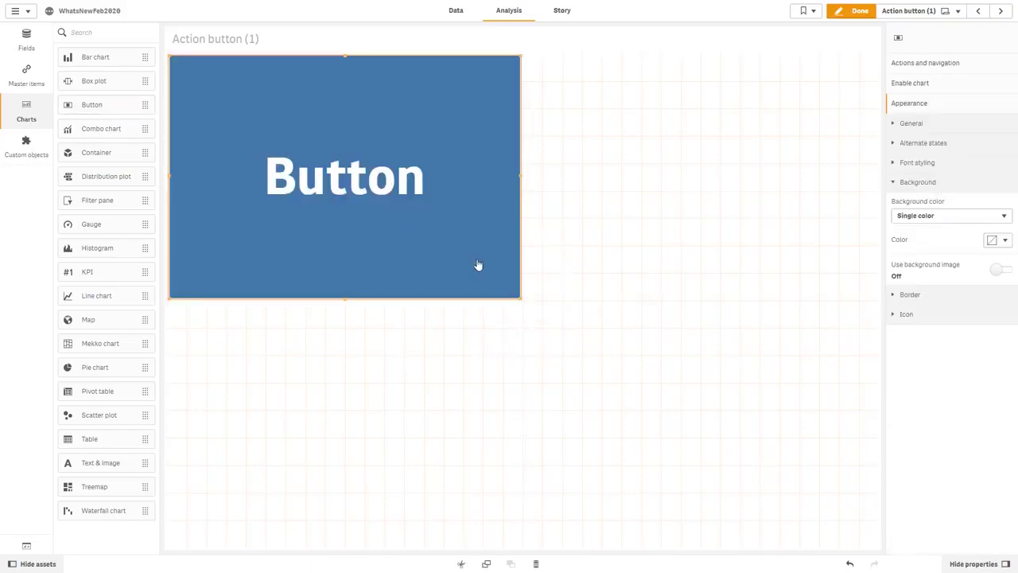
{"action": "left_click", "coordinate": [927, 166]}
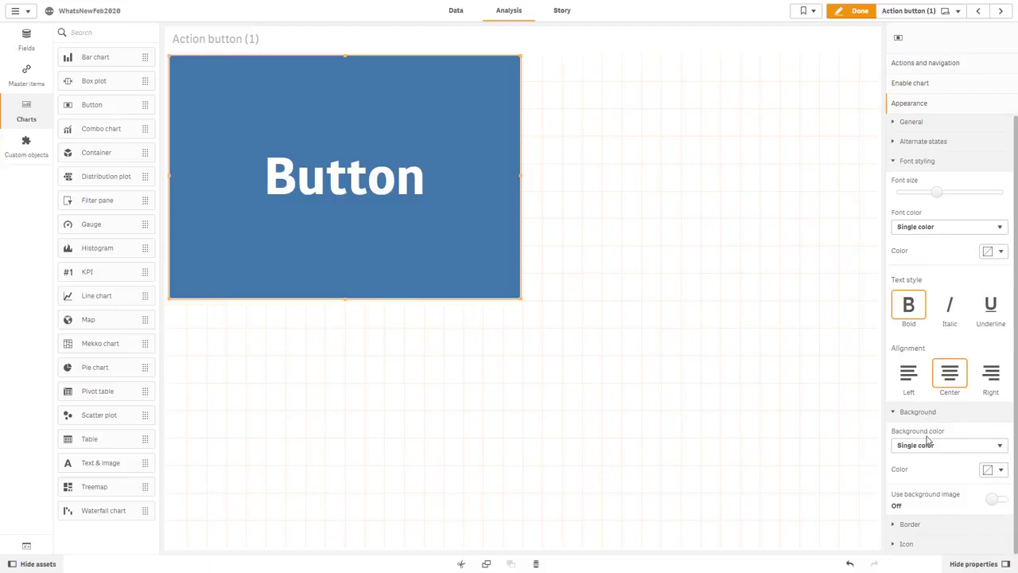
{"action": "left_click", "coordinate": [925, 67]}
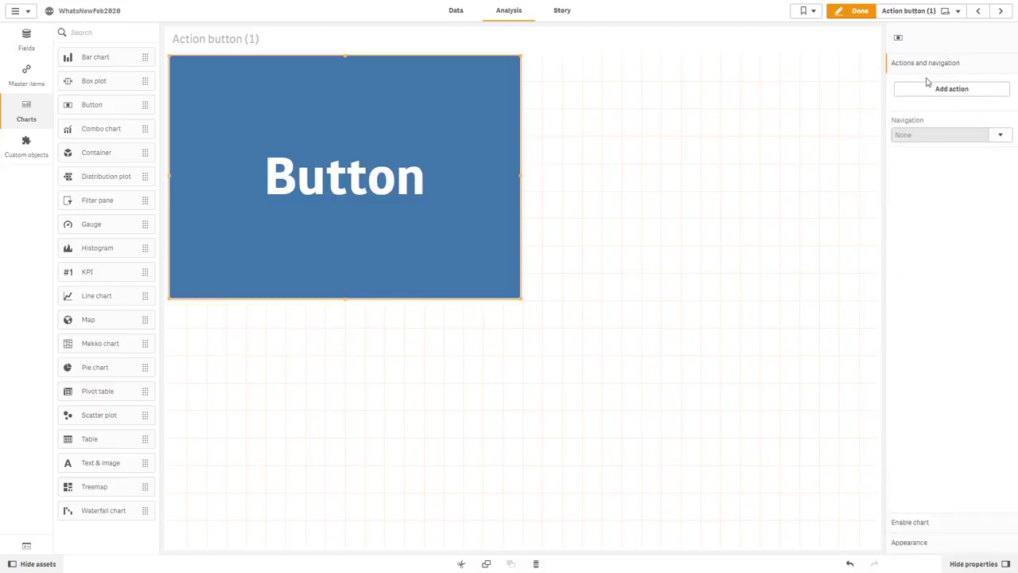
{"action": "left_click", "coordinate": [943, 91]}
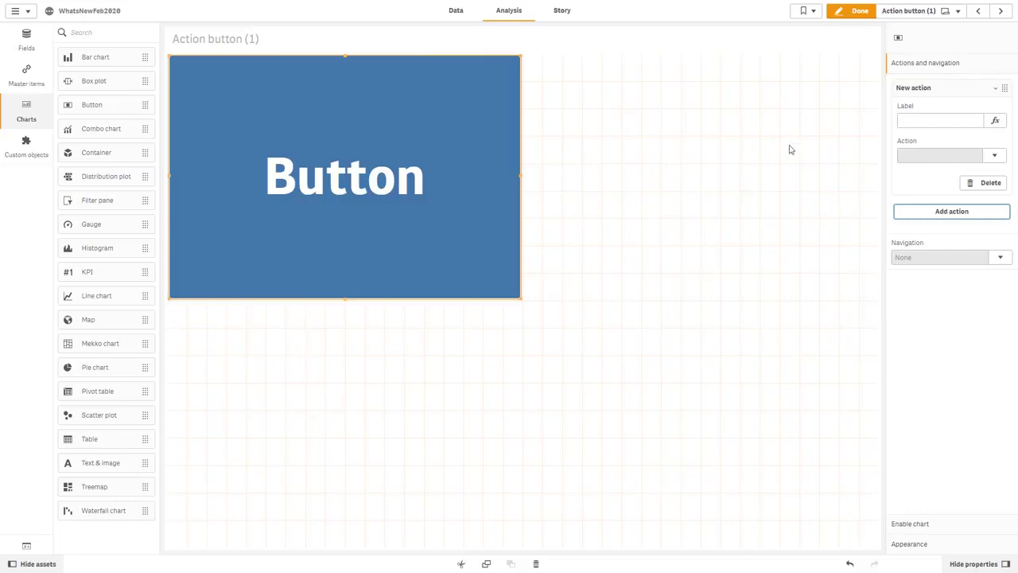
{"action": "left_click", "coordinate": [999, 11]}
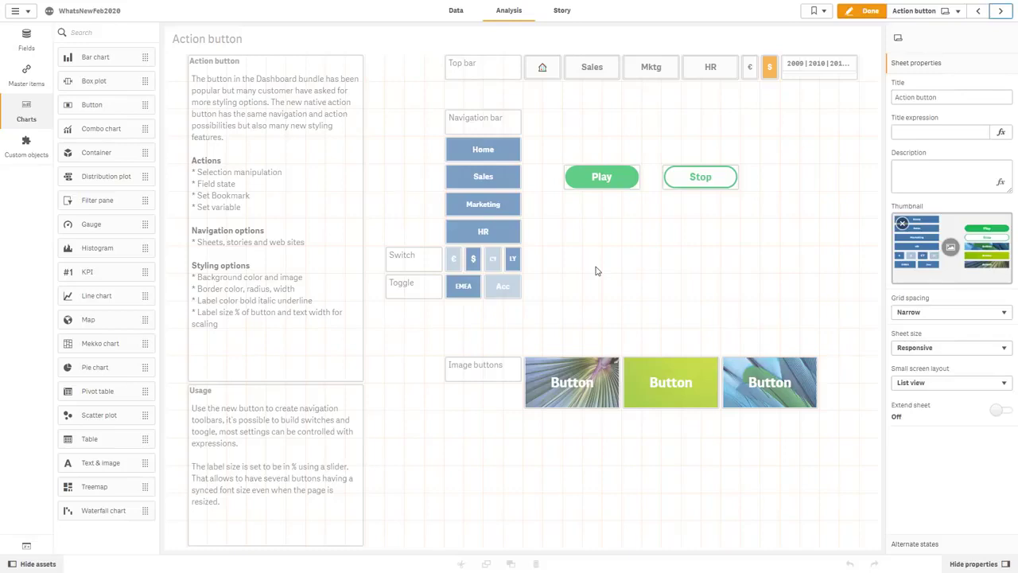
- Leave edit mode and switch the currency to $, then back to €
{"action": "left_click", "coordinate": [857, 10]}
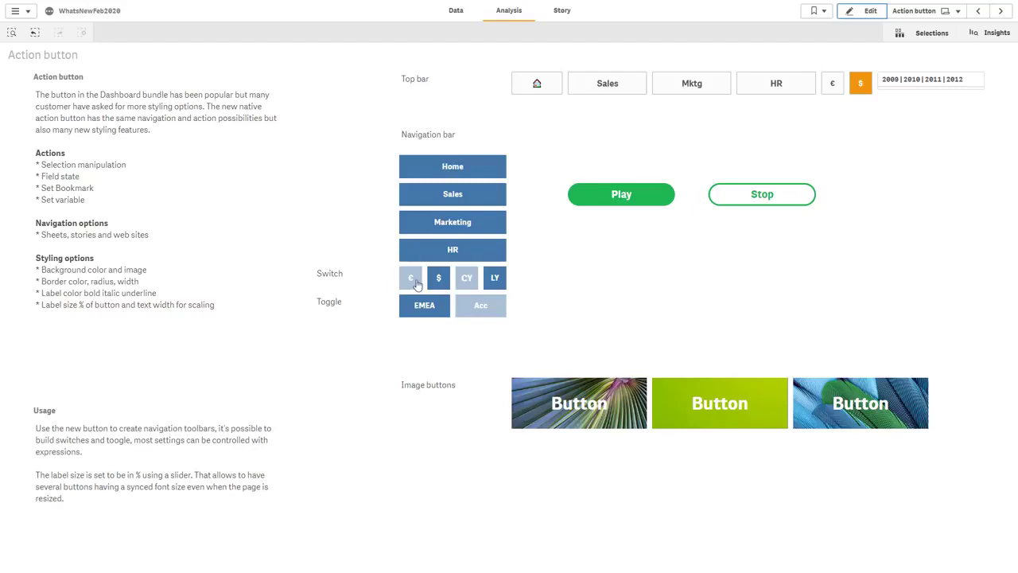
{"action": "left_click", "coordinate": [415, 283]}
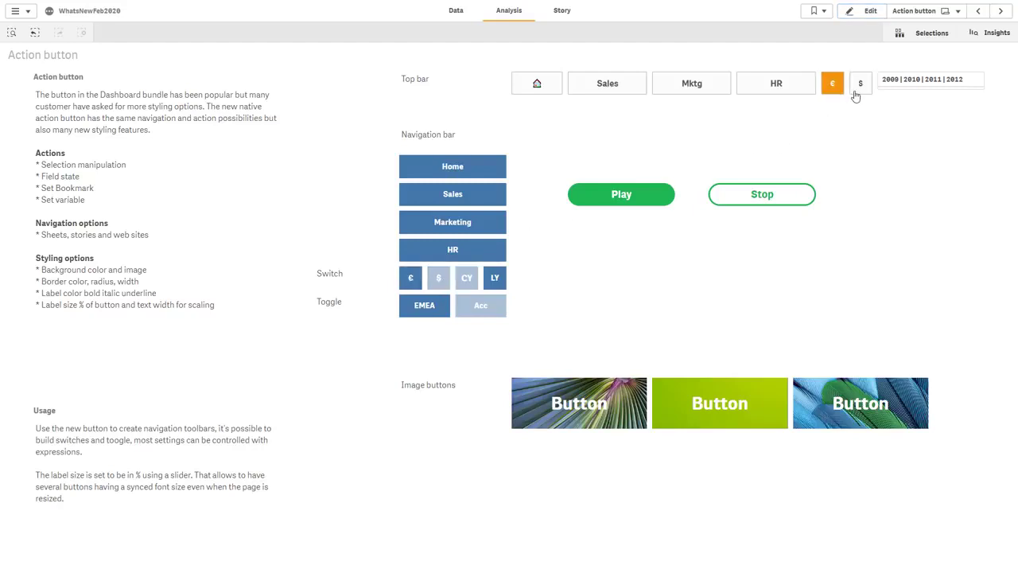
{"action": "left_click", "coordinate": [442, 282]}
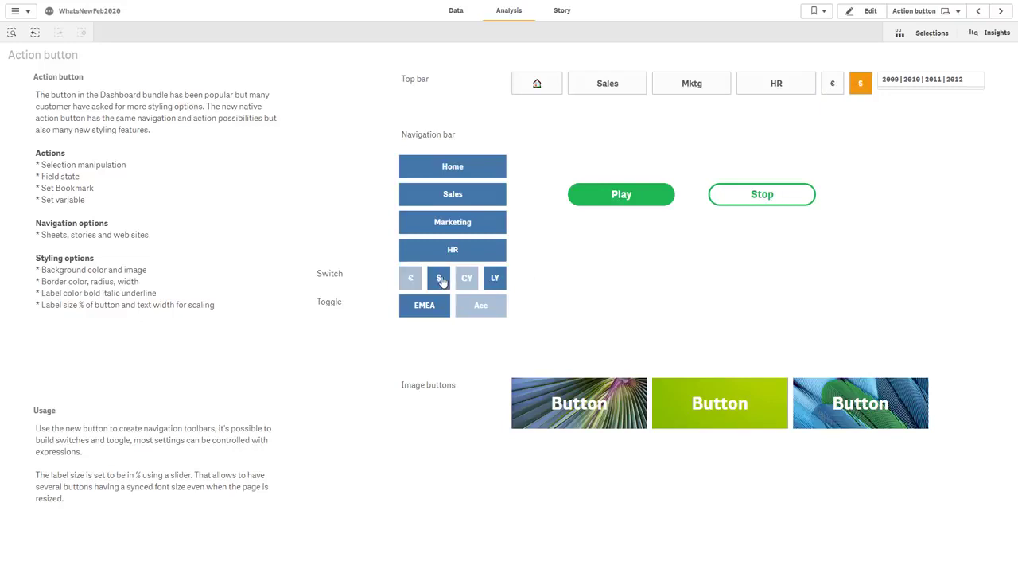
{"action": "left_click", "coordinate": [420, 281]}
- Flip the region toggle several times back to EMEA, and turn Acc off and on
{"action": "left_click", "coordinate": [434, 312]}
{"action": "left_click", "coordinate": [435, 313]}
{"action": "left_click", "coordinate": [435, 313]}
{"action": "left_click", "coordinate": [435, 314]}
{"action": "left_click", "coordinate": [435, 313]}
{"action": "left_click", "coordinate": [435, 314]}
{"action": "left_click", "coordinate": [476, 315]}
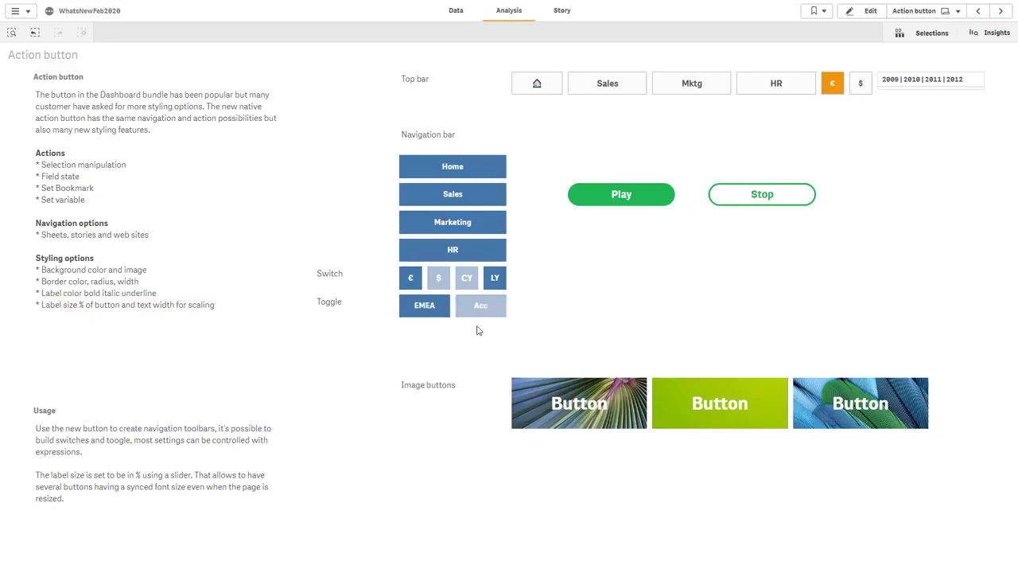
{"action": "left_click", "coordinate": [475, 307]}
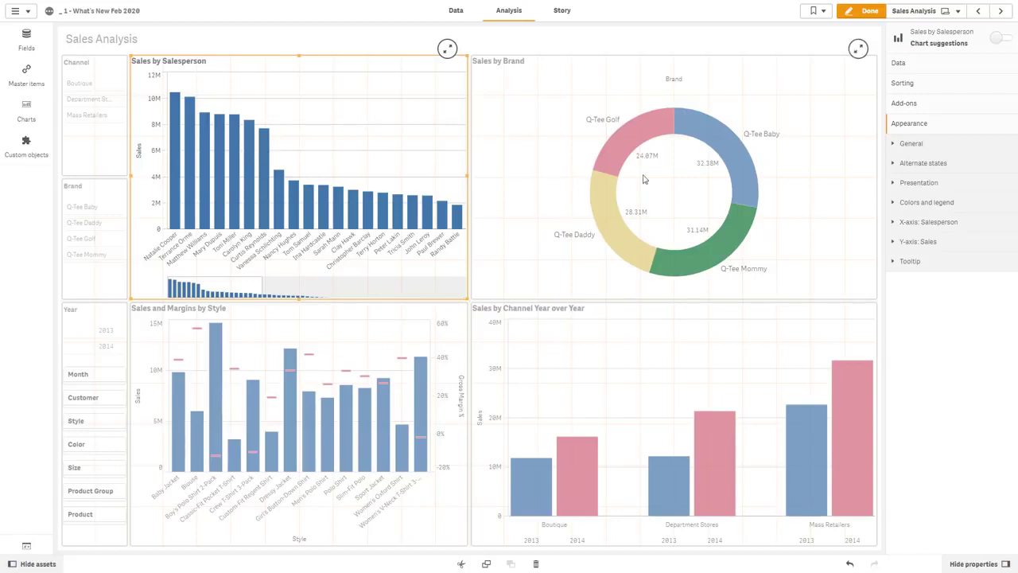
- Switch the Sales by Salesperson chart's tooltip to custom and add Gross Margin %
{"action": "left_click", "coordinate": [861, 11]}
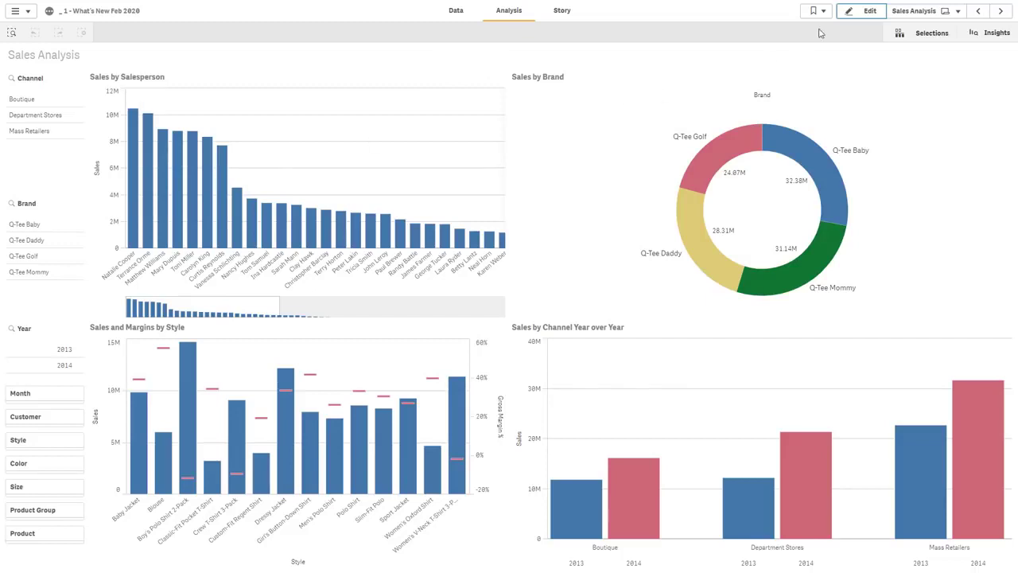
{"action": "left_click", "coordinate": [861, 11]}
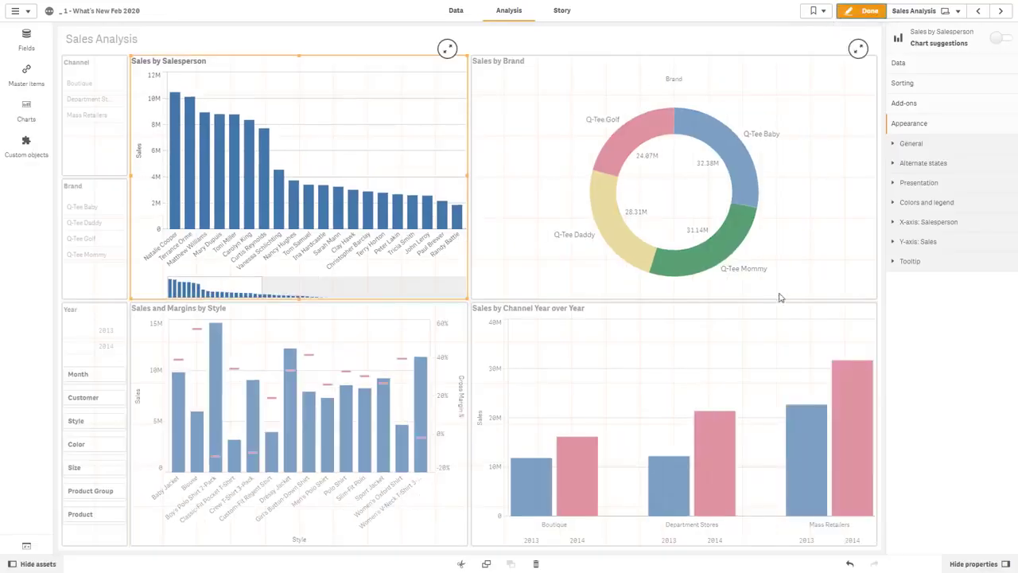
{"action": "left_click", "coordinate": [910, 268]}
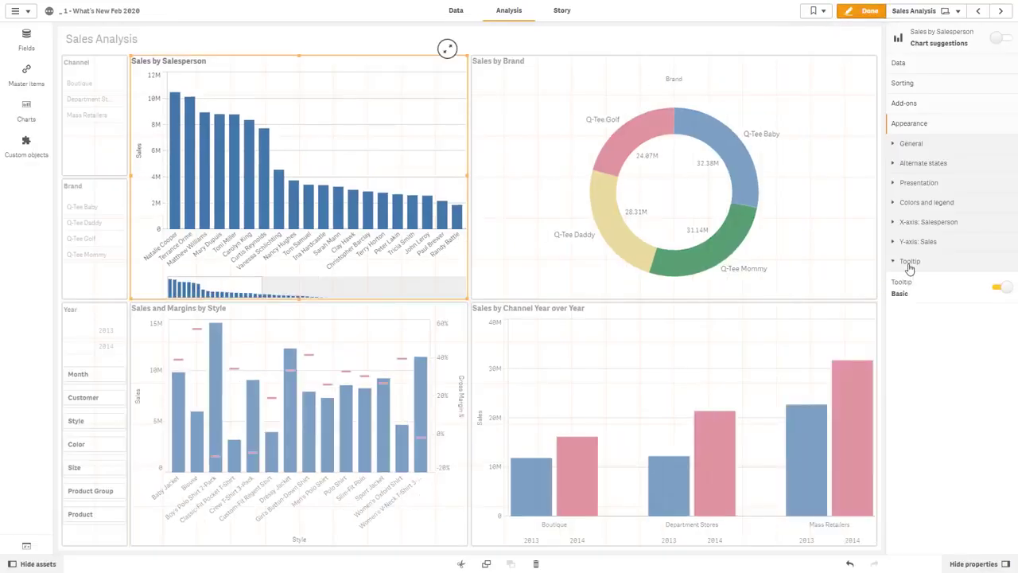
{"action": "left_click", "coordinate": [997, 288]}
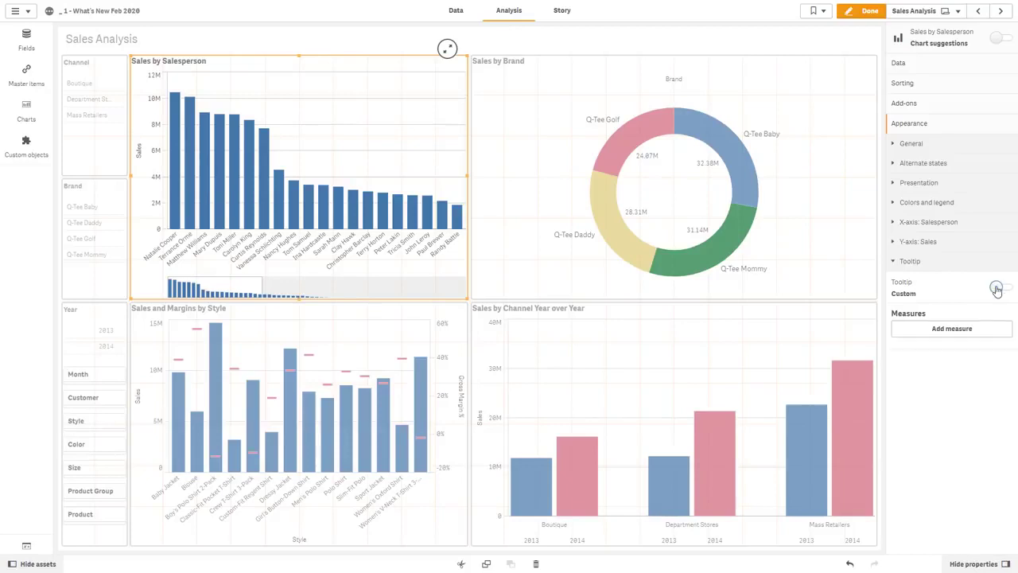
{"action": "left_click", "coordinate": [979, 328]}
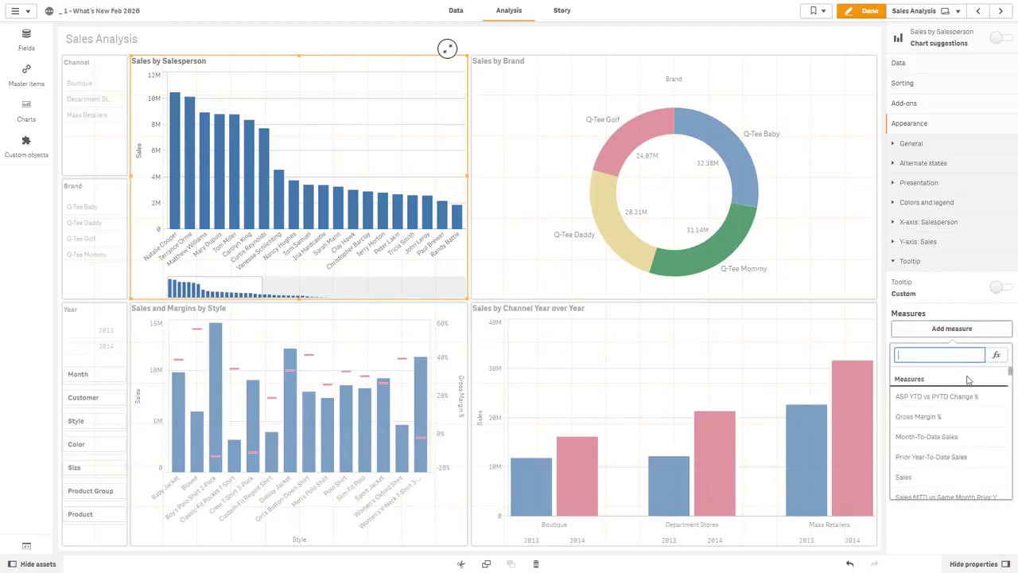
{"action": "left_click", "coordinate": [966, 416]}
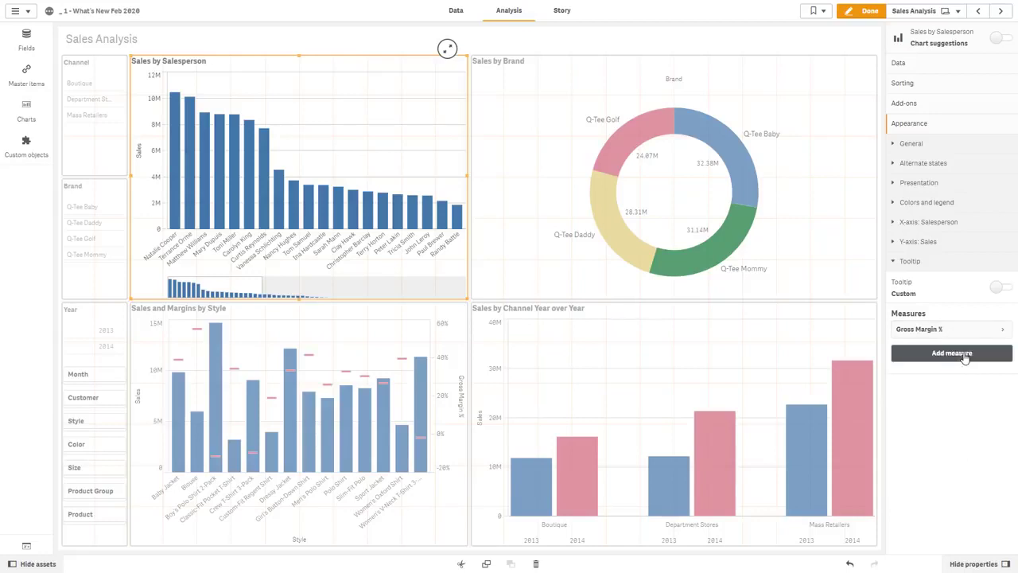
- Add Unit Sales YTD vs. PYTD Change % to the tooltip and preview it outside edit mode
{"action": "left_click", "coordinate": [963, 353]}
{"action": "scroll", "coordinate": [968, 477], "scroll_direction": "down", "scroll_amount": 2}
{"action": "left_click", "coordinate": [966, 461]}
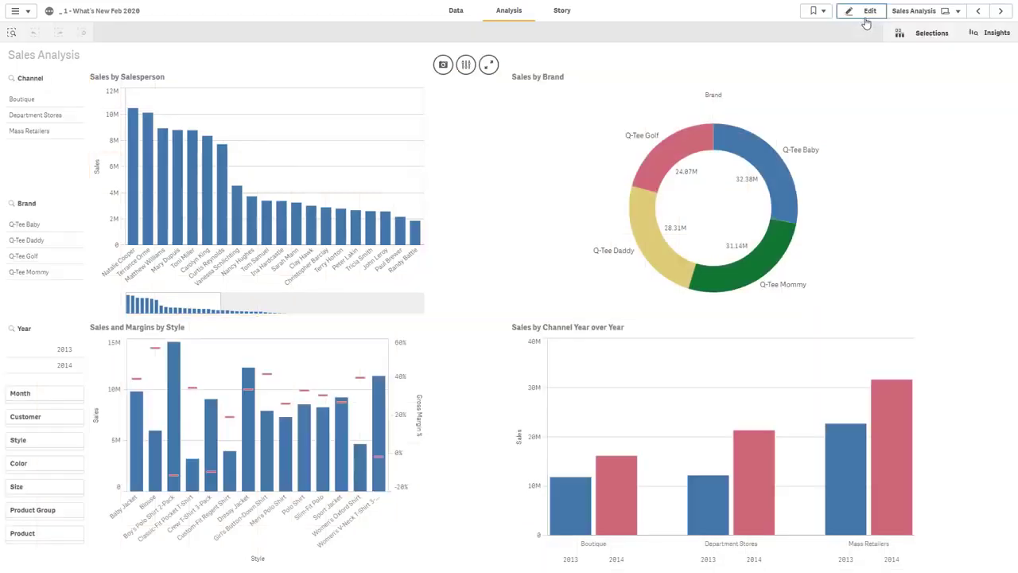
{"action": "left_click", "coordinate": [864, 13]}
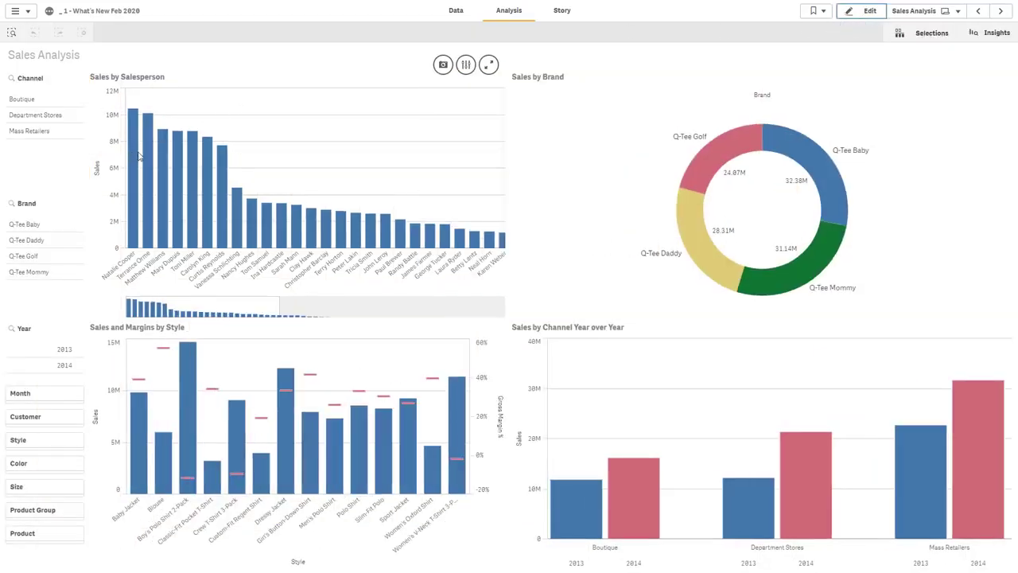
{"action": "mouse_move", "coordinate": [134, 156]}
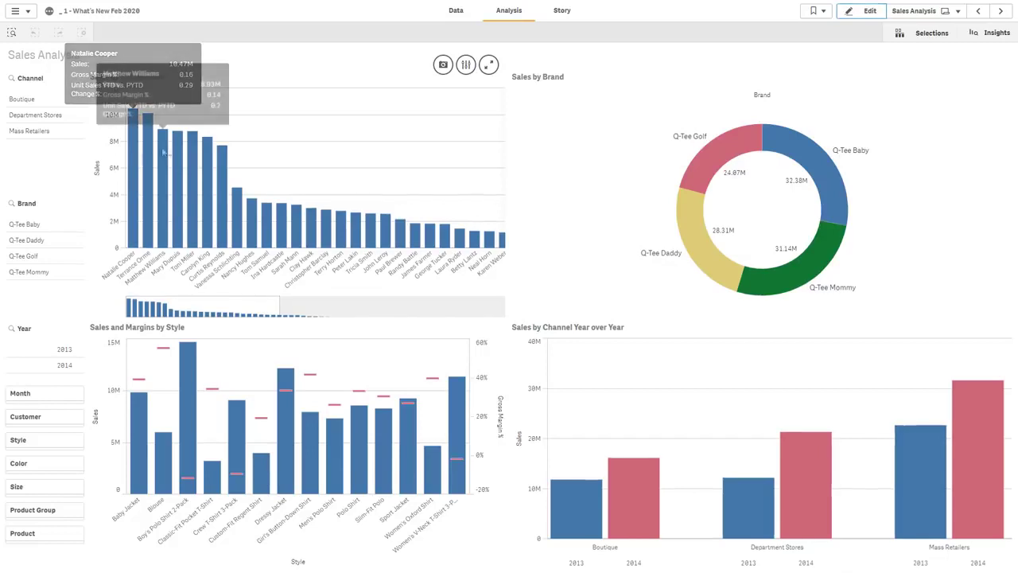
- Duplicate the chart's Salesperson dimension and expand the bar Salesperson dimension's settings
{"action": "left_click", "coordinate": [871, 12]}
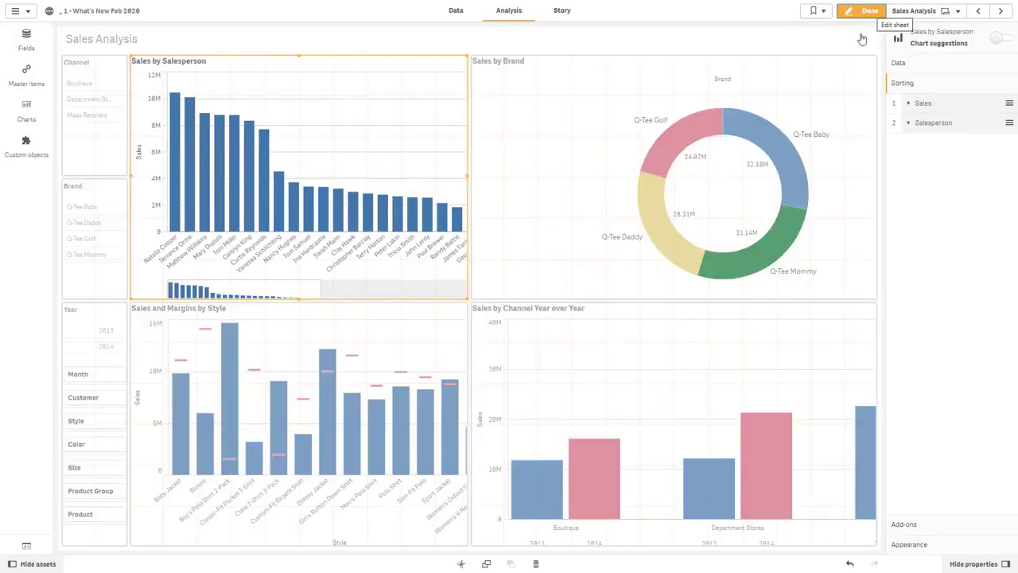
{"action": "left_click", "coordinate": [907, 69]}
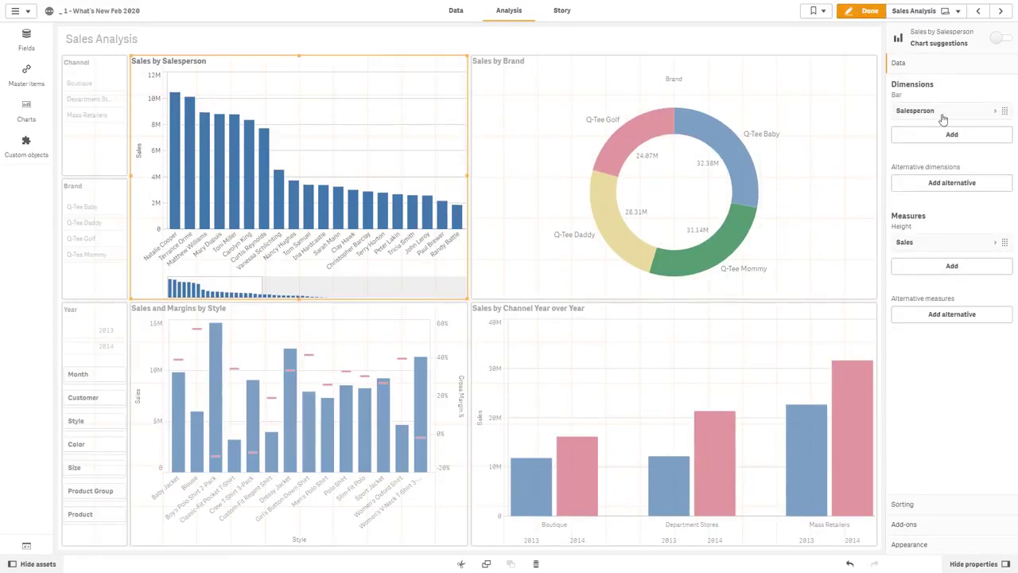
{"action": "left_click_drag", "start_coordinate": [929, 119], "coordinate": [927, 89]}
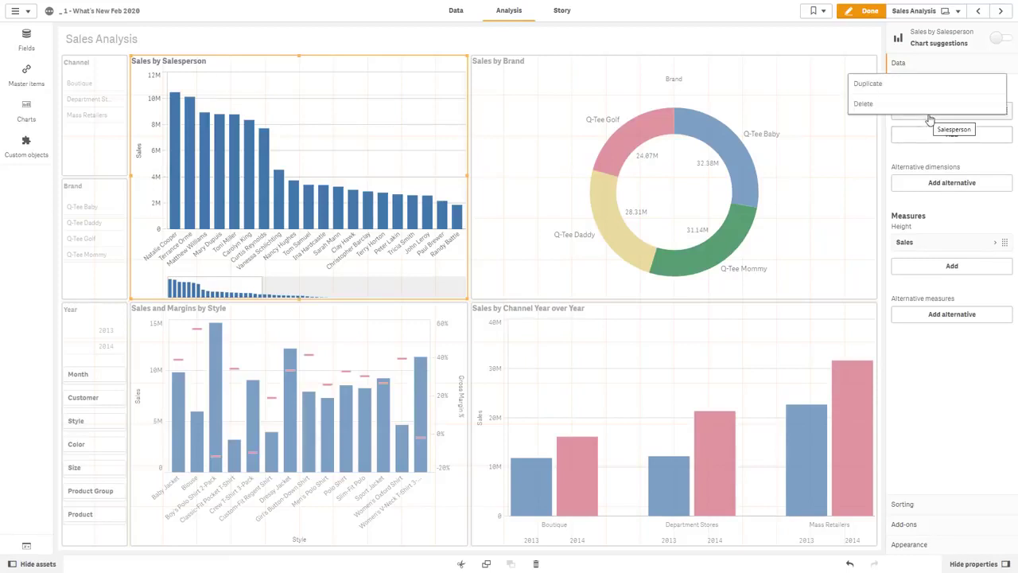
{"action": "left_click", "coordinate": [936, 91]}
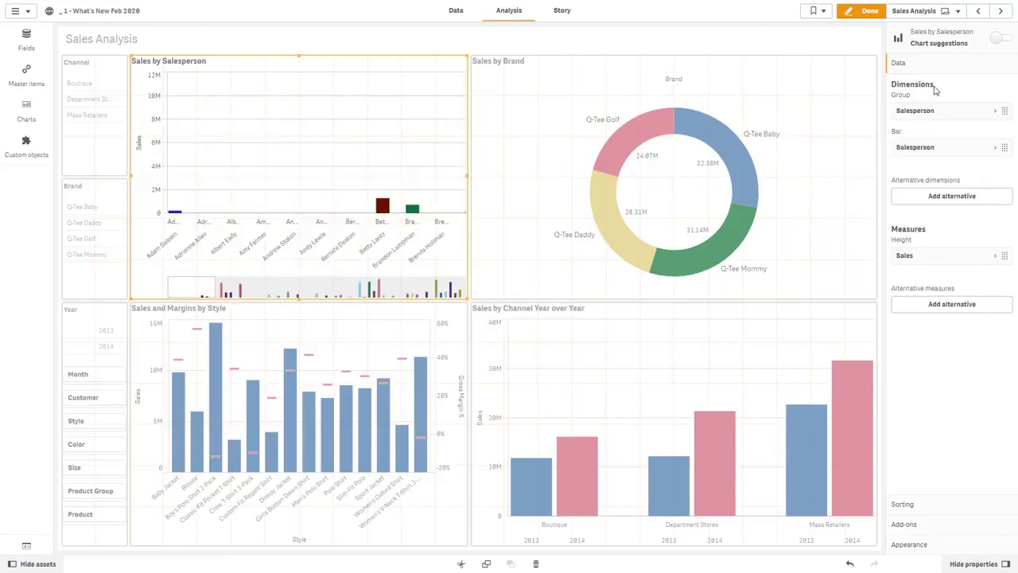
{"action": "left_click", "coordinate": [948, 148]}
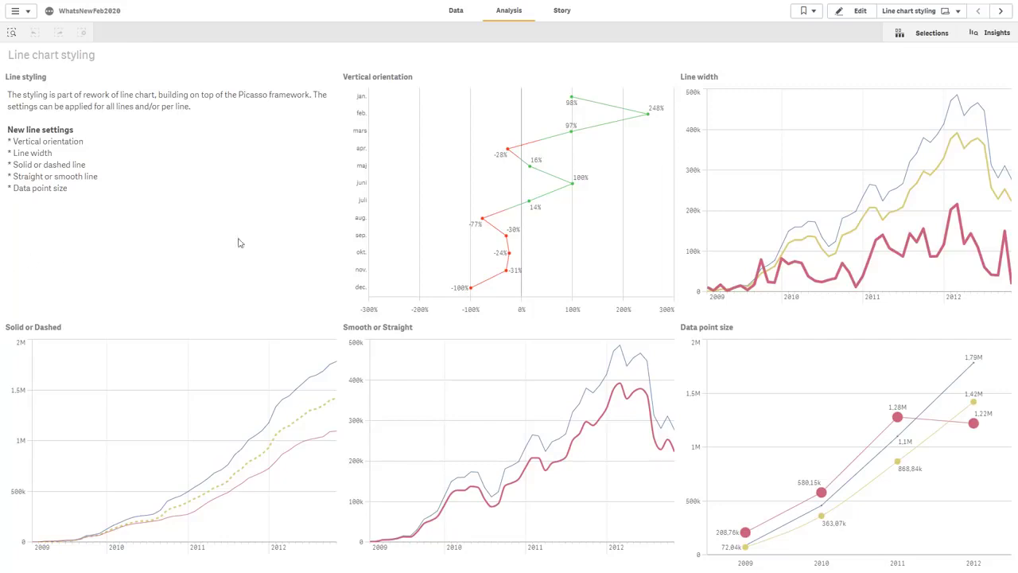
- Advance from the Line chart styling sheet to the Pivot styling sheet
{"action": "left_click", "coordinate": [1001, 11]}
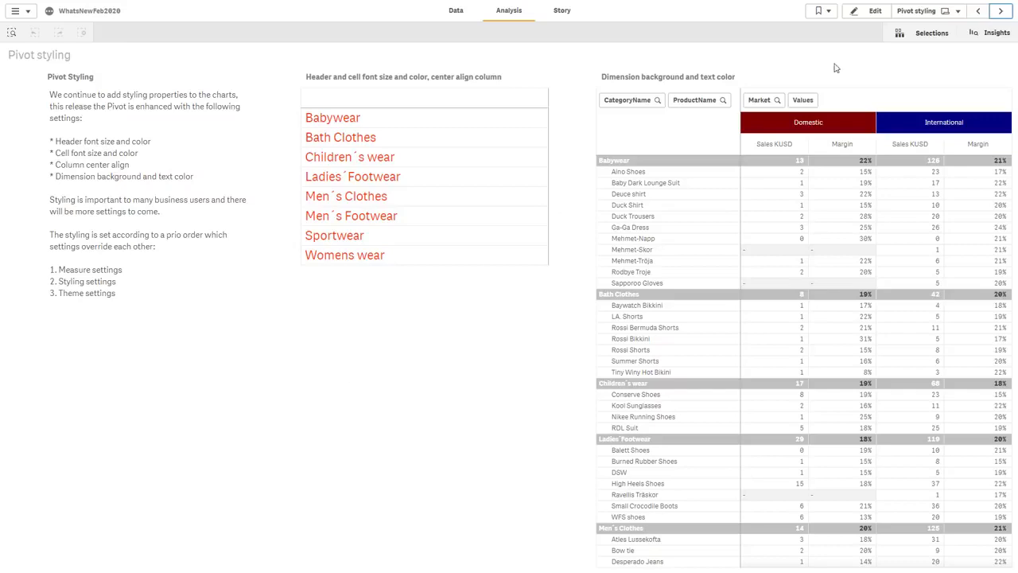
- Step through the Font family sheet on to the Qlik Geocoding for GeoOperations sheet
{"action": "left_click", "coordinate": [999, 12]}
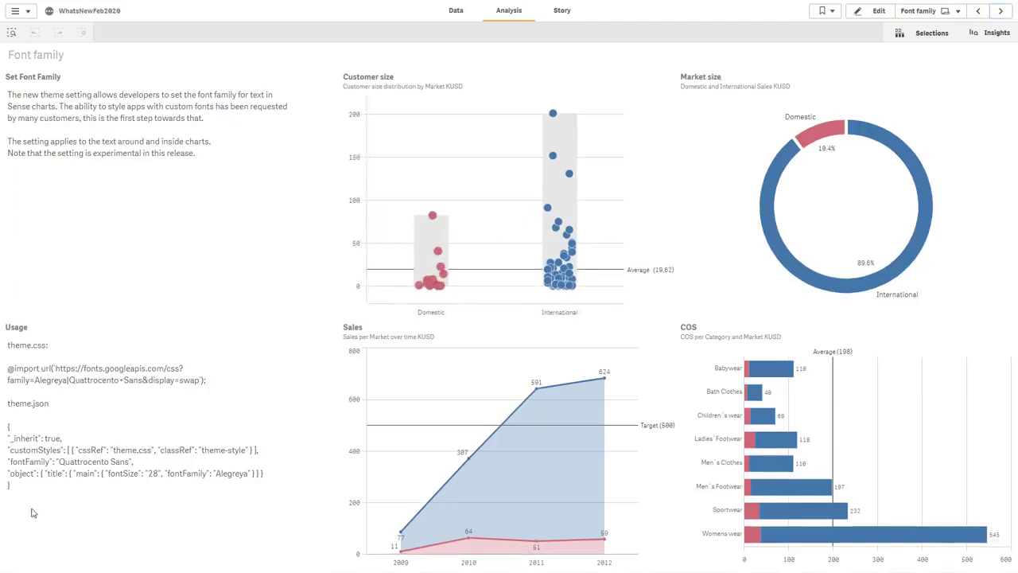
{"action": "left_click", "coordinate": [1001, 12]}
{"action": "left_click", "coordinate": [812, 157]}
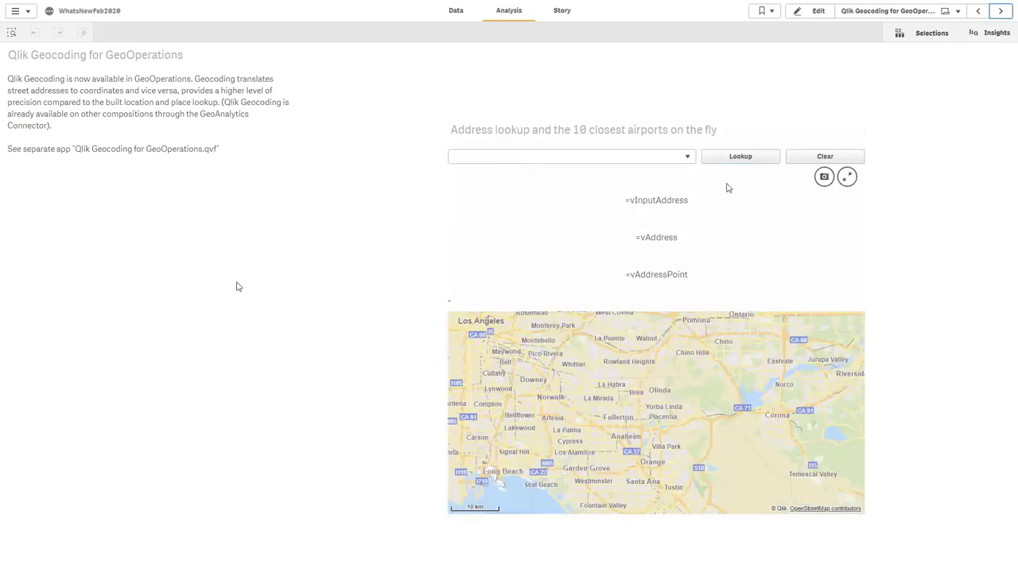
{"action": "left_click", "coordinate": [689, 157]}
{"action": "left_click", "coordinate": [663, 199]}
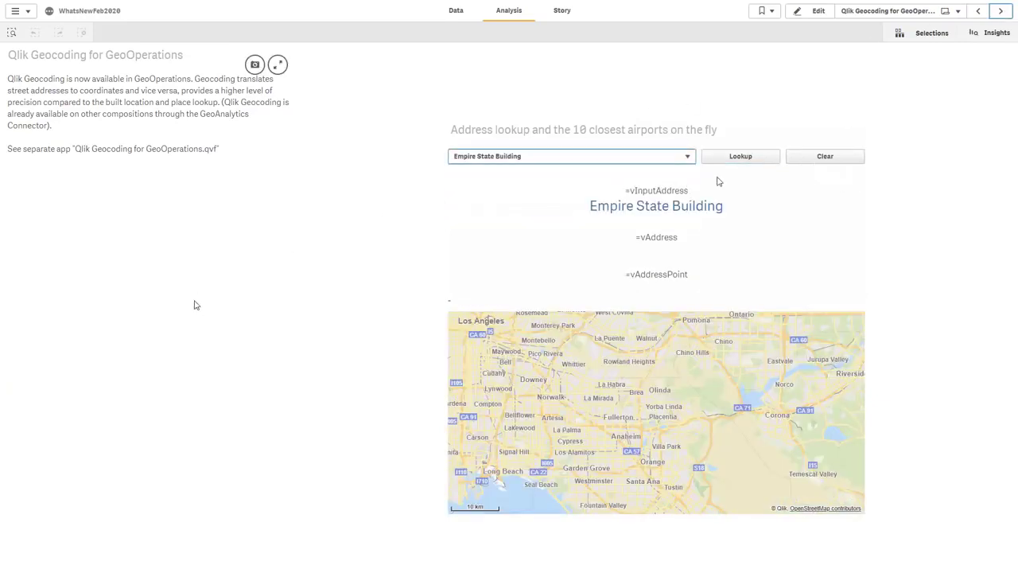
{"action": "left_click", "coordinate": [732, 161]}
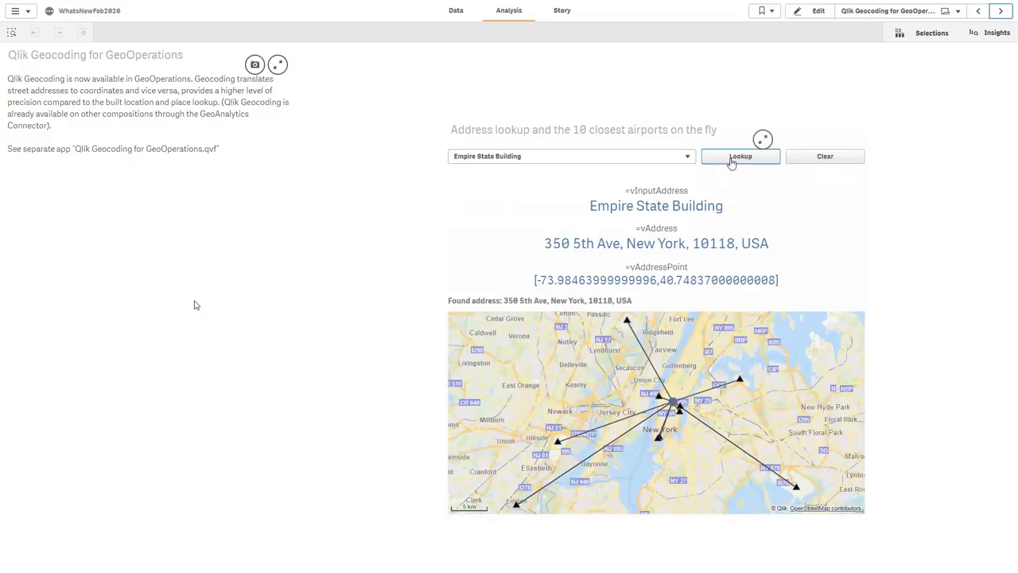
{"action": "left_click", "coordinate": [811, 161]}
{"action": "left_click", "coordinate": [690, 159]}
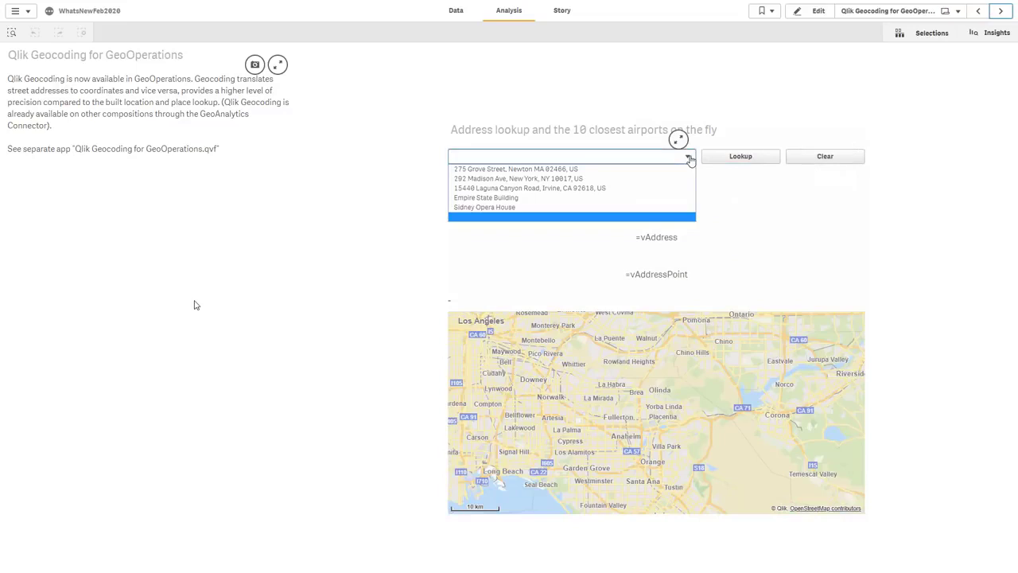
{"action": "left_click", "coordinate": [663, 200]}
{"action": "left_click", "coordinate": [731, 162]}
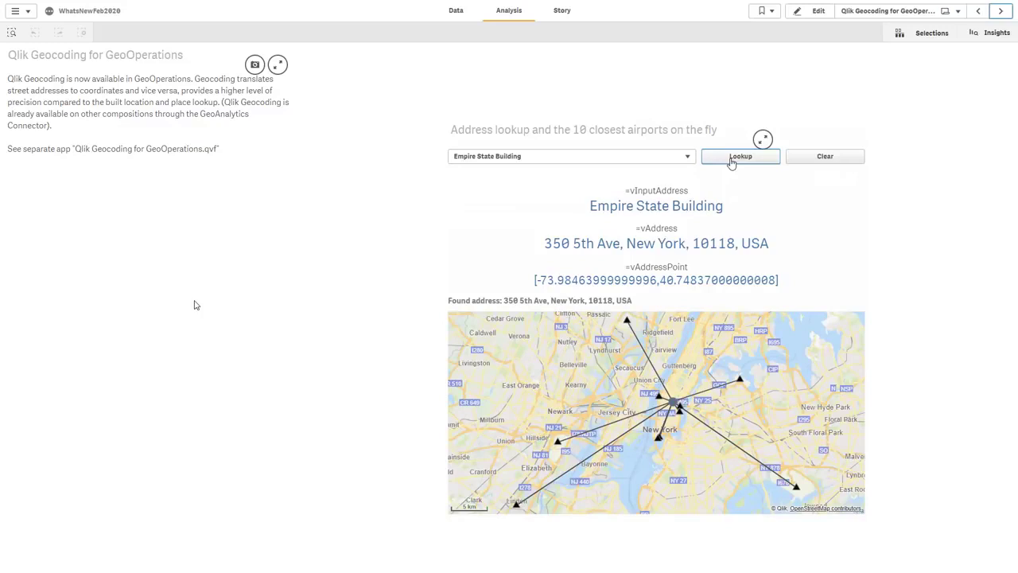
{"action": "left_click", "coordinate": [813, 162]}
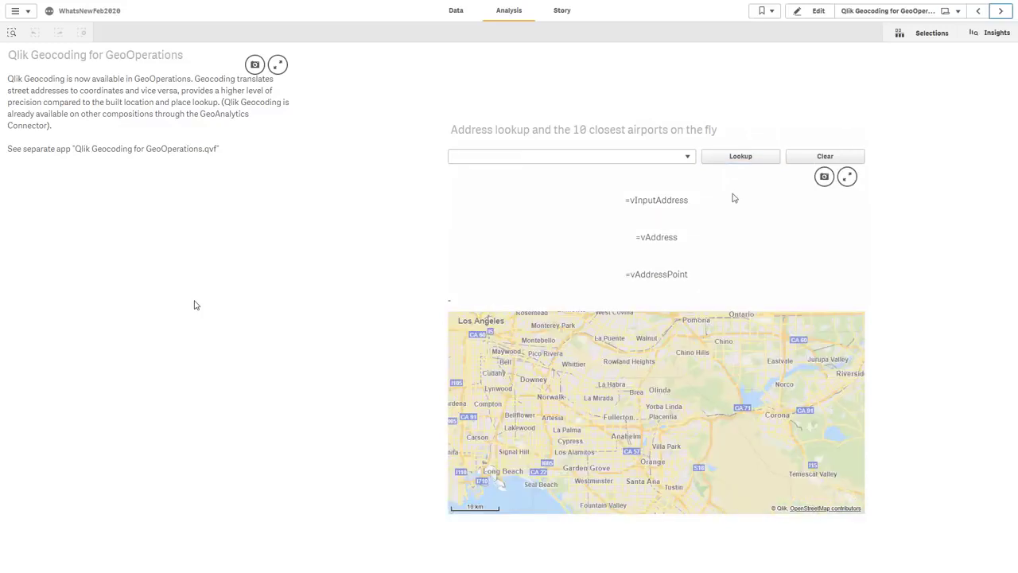
{"action": "left_click", "coordinate": [689, 158]}
{"action": "left_click", "coordinate": [664, 199]}
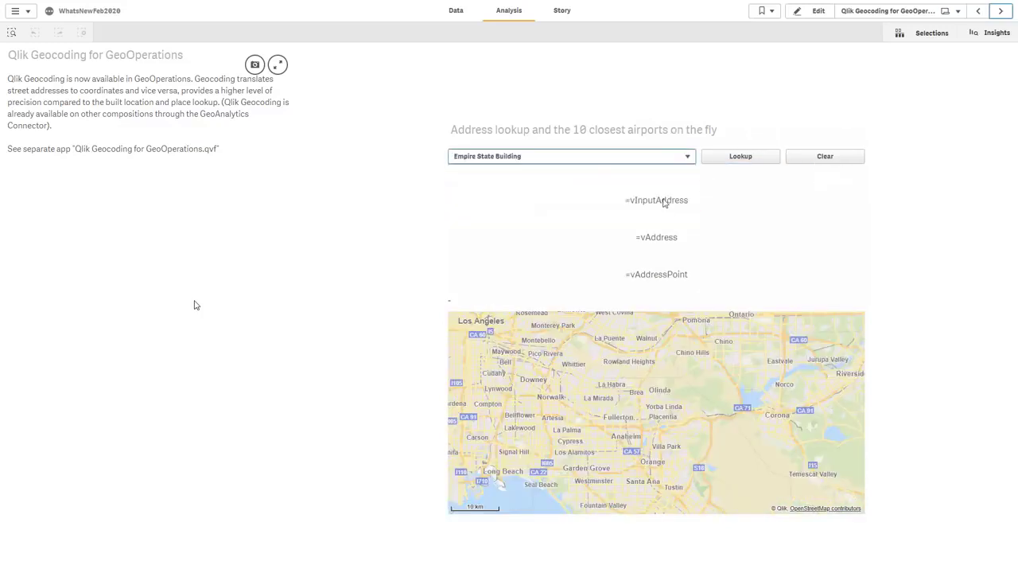
{"action": "left_click", "coordinate": [729, 162]}
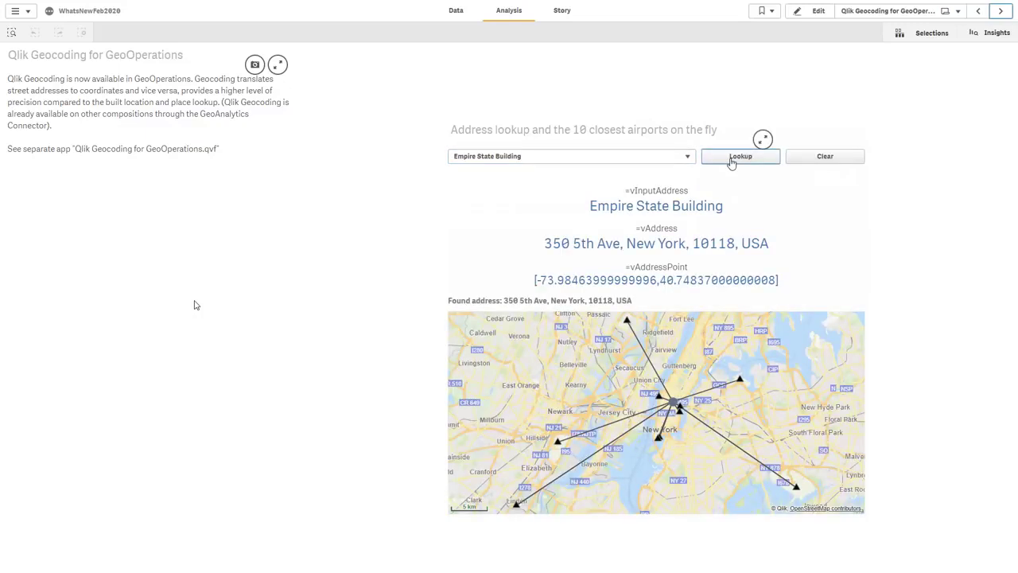
{"action": "left_click", "coordinate": [813, 160]}
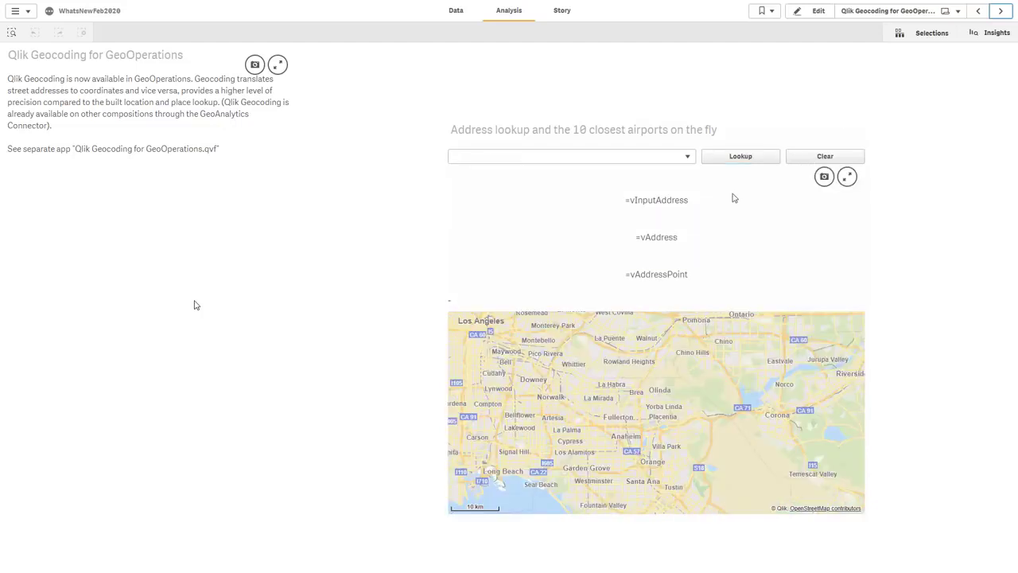
{"action": "left_click", "coordinate": [690, 157]}
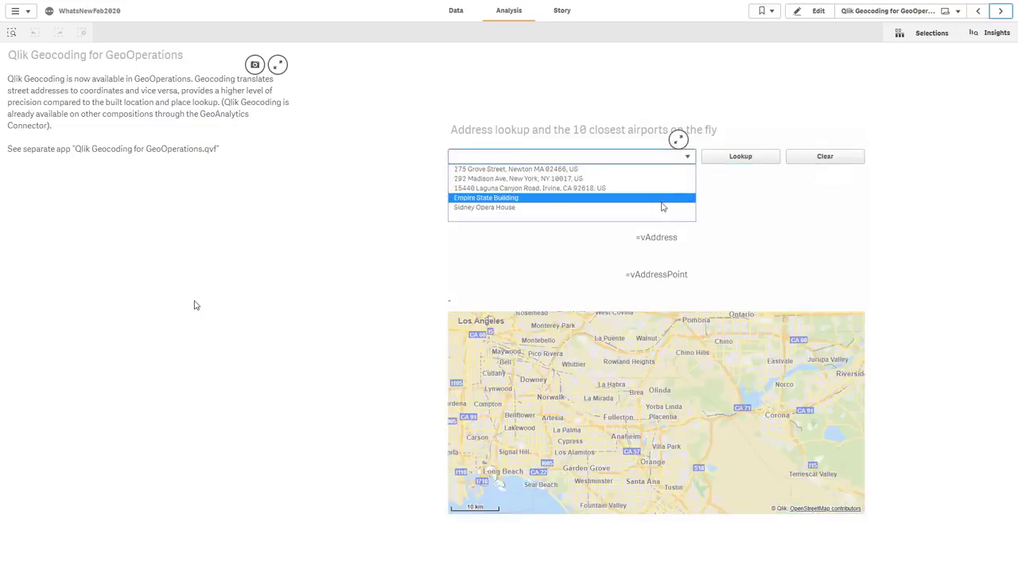
{"action": "left_click", "coordinate": [661, 196]}
{"action": "left_click", "coordinate": [732, 162]}
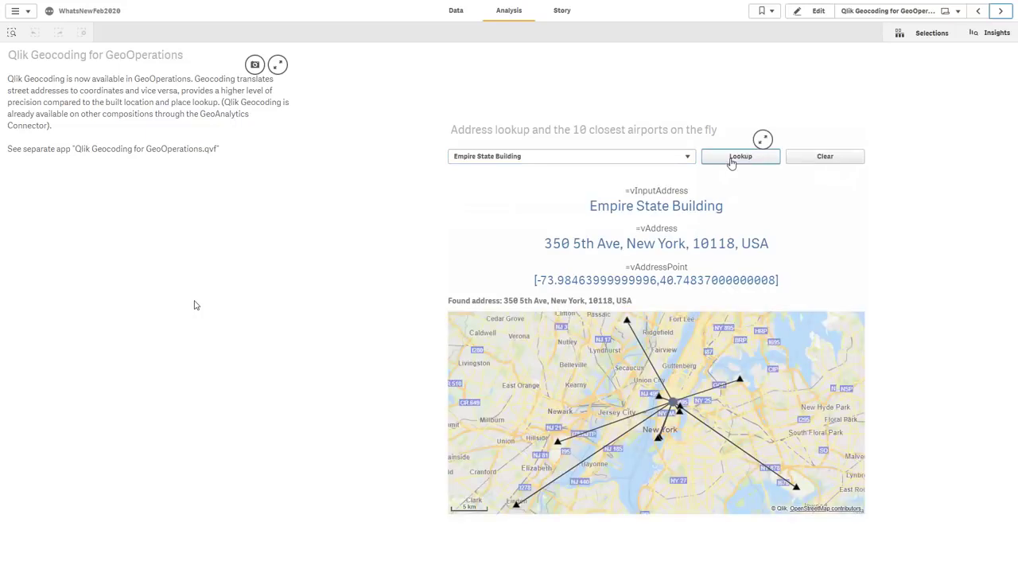
{"action": "left_click", "coordinate": [812, 160]}
{"action": "left_click", "coordinate": [689, 158]}
- Choose Empire State Building as the address
{"action": "left_click", "coordinate": [660, 198]}
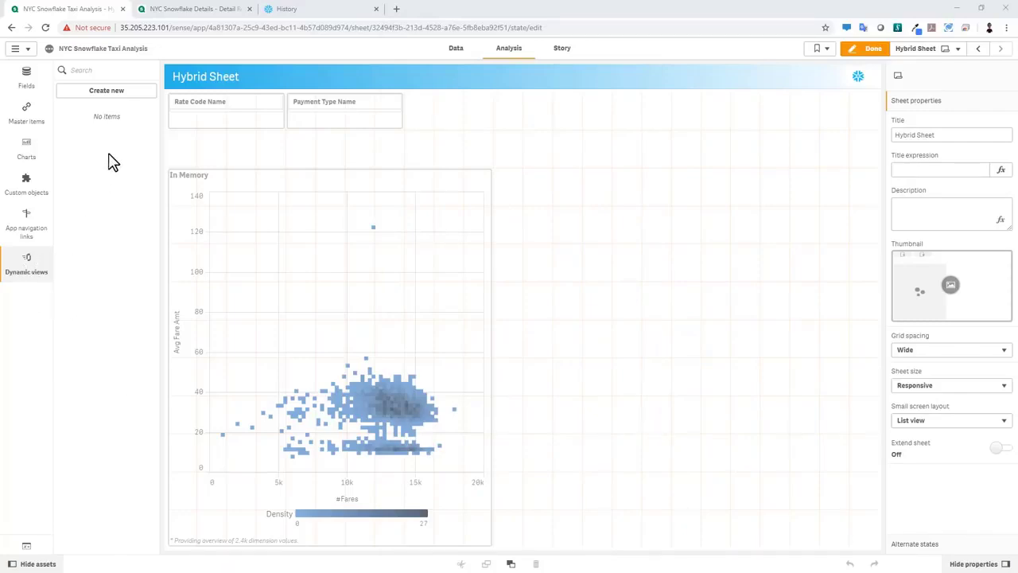
- Create a new dynamic view with row limit expression sum(#Fares) and a 20000-row maximum
{"action": "left_click", "coordinate": [127, 93]}
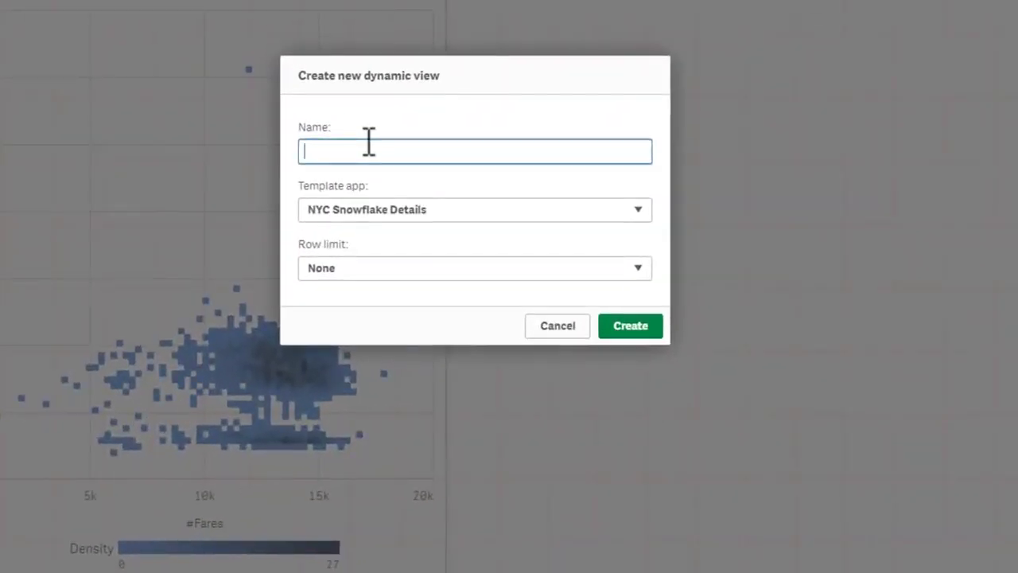
{"action": "type", "text": "Dynamic View 1"}
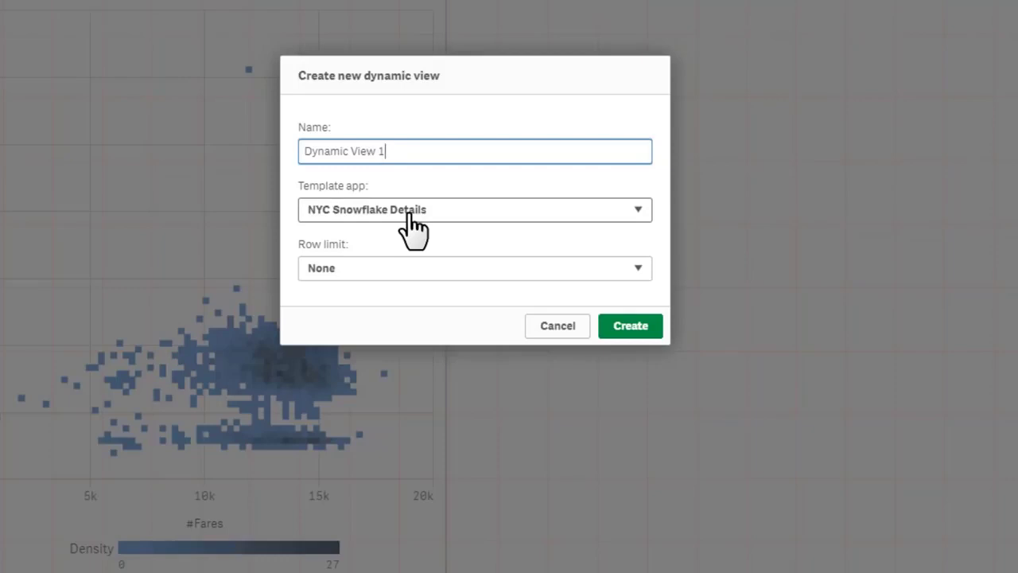
{"action": "left_click", "coordinate": [400, 268]}
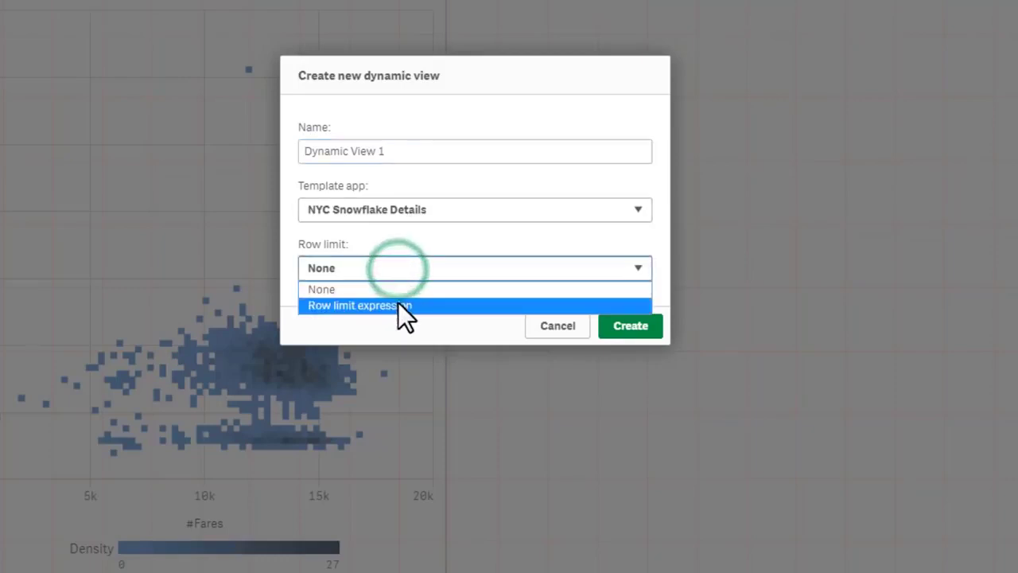
{"action": "left_click", "coordinate": [398, 302]}
{"action": "left_click", "coordinate": [395, 273]}
{"action": "type", "text": "sum(#F"}
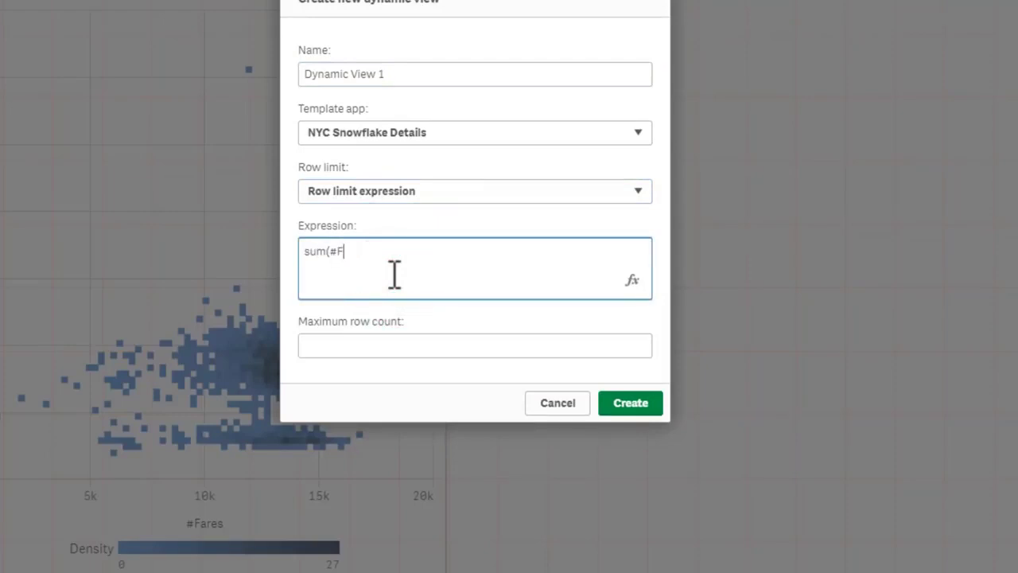
{"action": "type", "text": "ares)"}
{"action": "left_click", "coordinate": [366, 340]}
{"action": "type", "text": "20"}
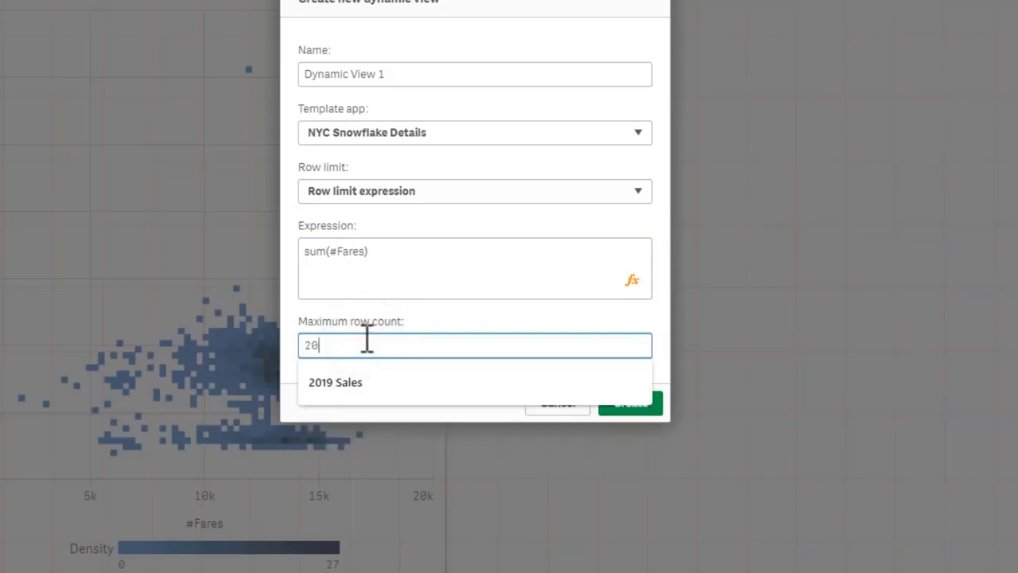
{"action": "type", "text": "000"}
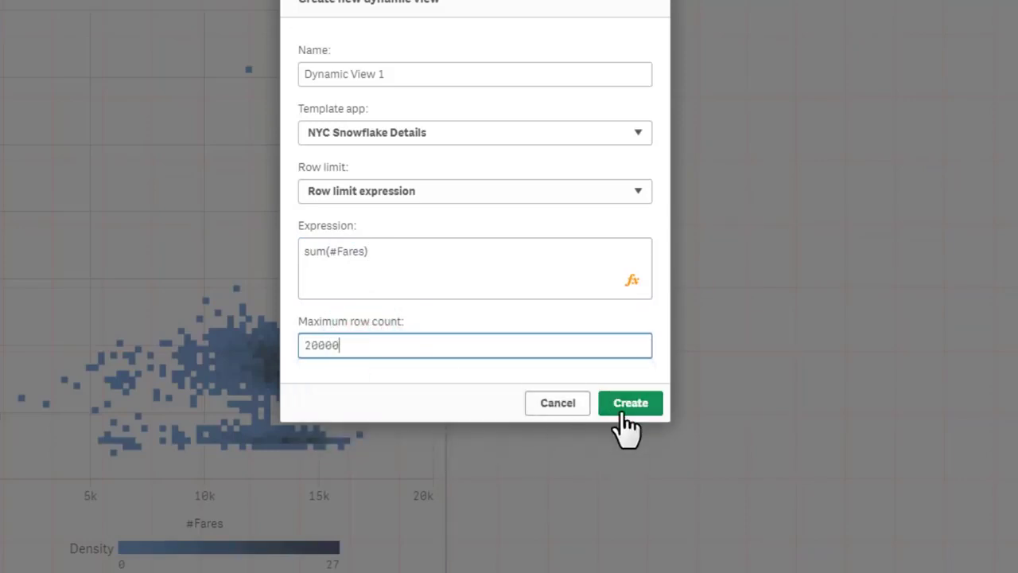
{"action": "left_click", "coordinate": [624, 407]}
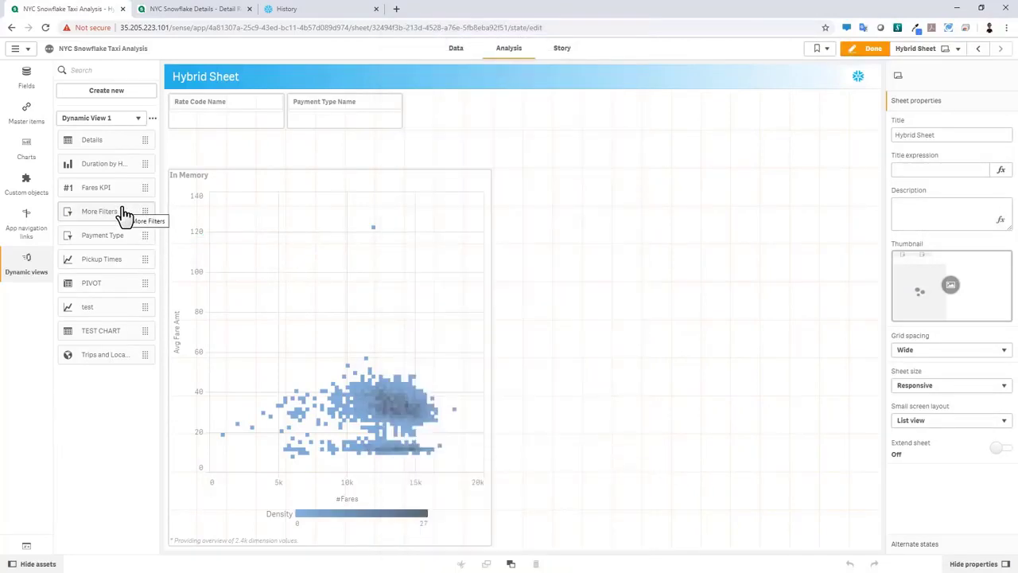
- Place a half-height Fares KPI, the Details chart and Trips and Locations chart on the sheet
{"action": "left_click_drag", "start_coordinate": [99, 195], "coordinate": [700, 159]}
{"action": "left_click_drag", "start_coordinate": [874, 314], "coordinate": [883, 227]}
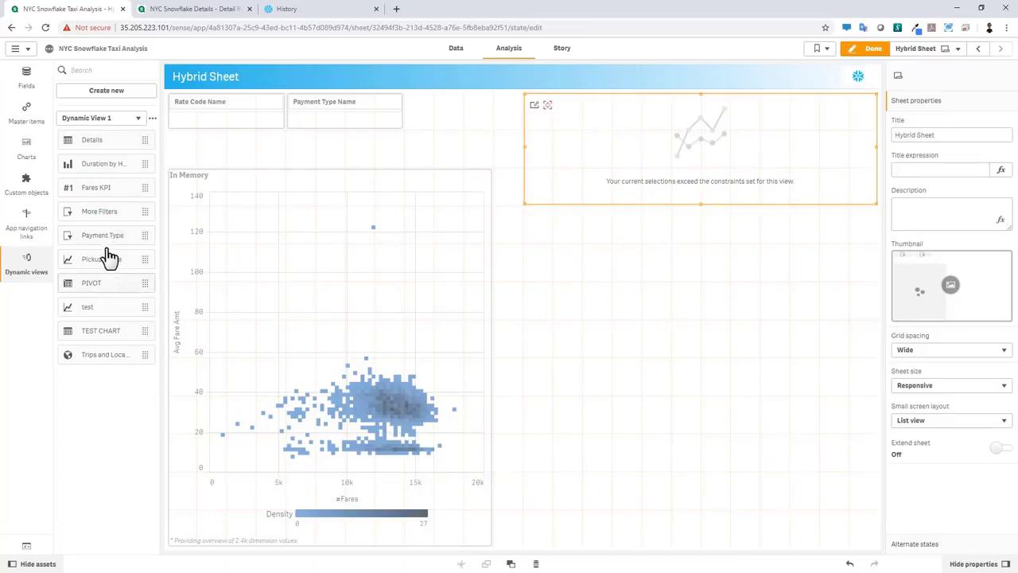
{"action": "left_click_drag", "start_coordinate": [101, 146], "coordinate": [625, 266]}
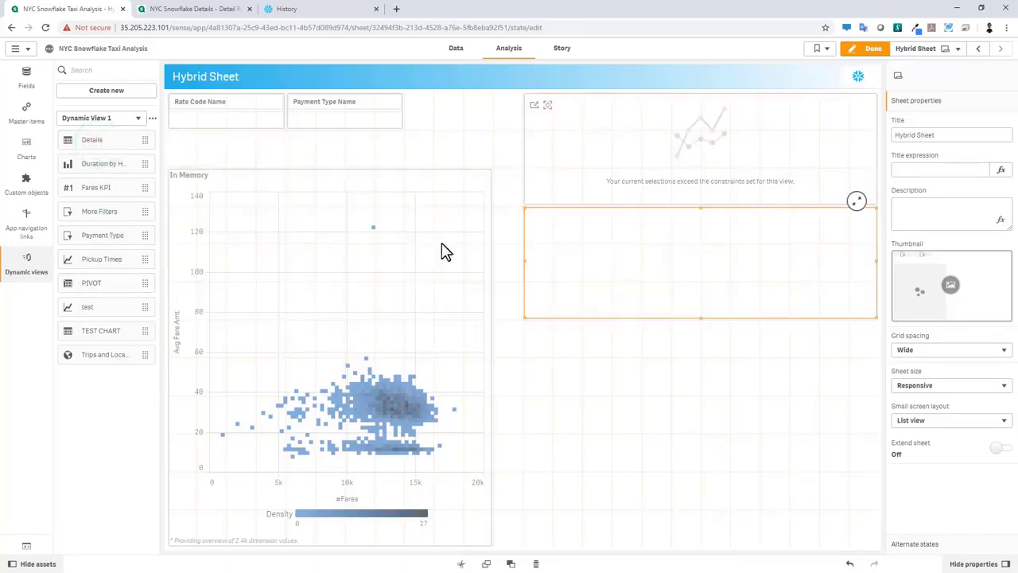
{"action": "left_click_drag", "start_coordinate": [109, 357], "coordinate": [716, 446]}
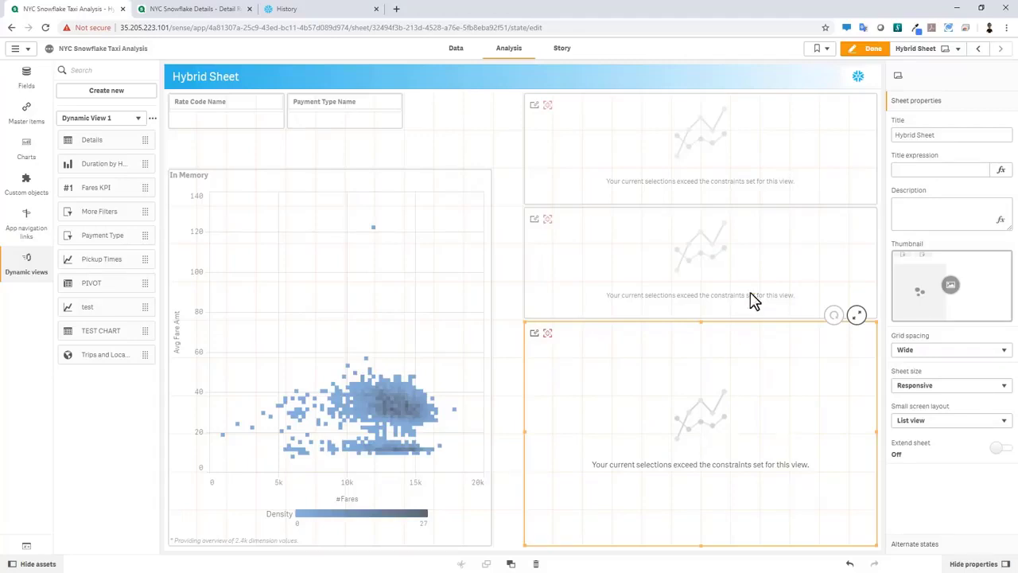
- Finish editing and review the dynamic view's constraints, selections and last refresh details
{"action": "left_click", "coordinate": [872, 50]}
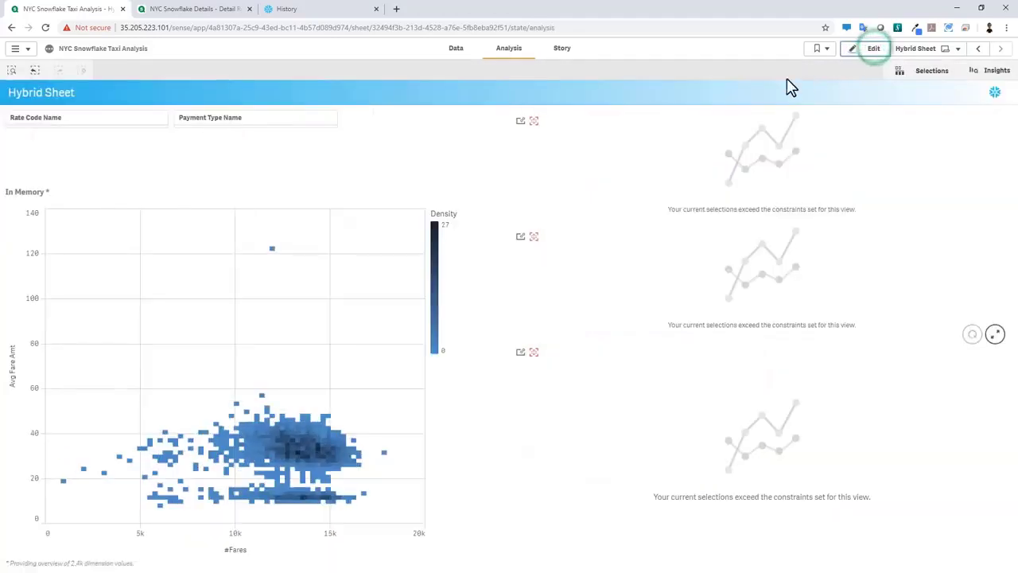
{"action": "mouse_move", "coordinate": [534, 125]}
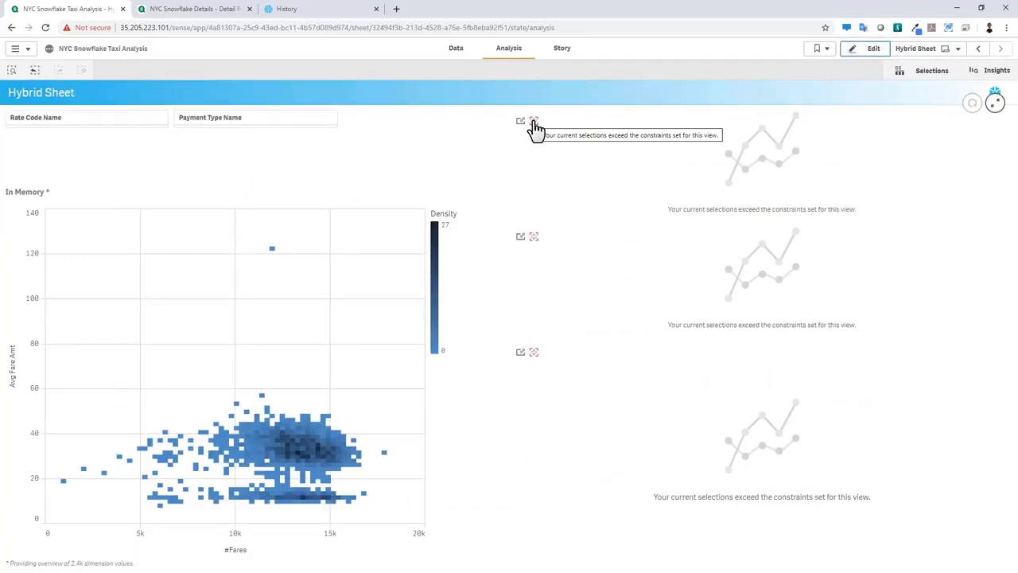
{"action": "left_click", "coordinate": [534, 121]}
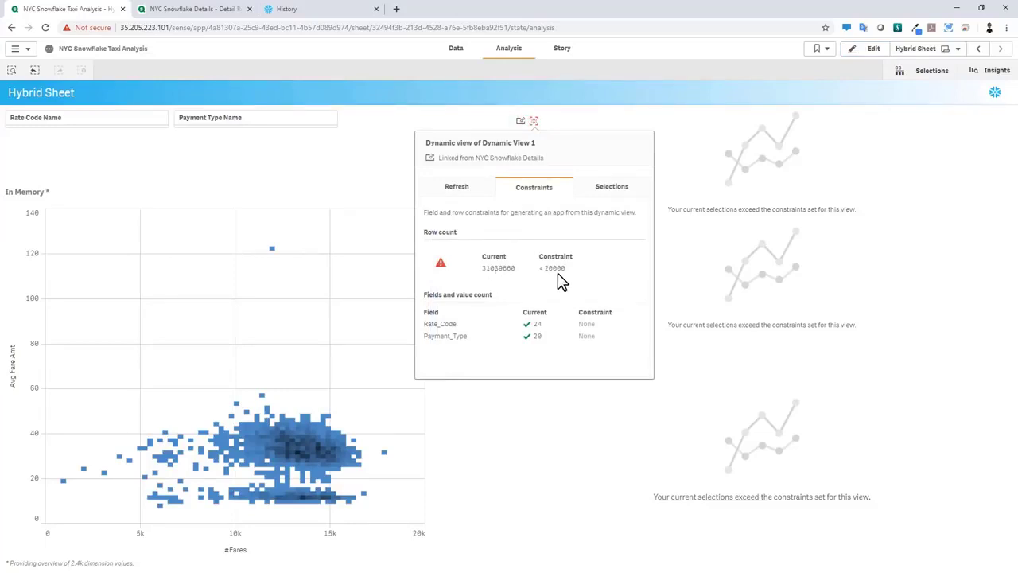
{"action": "left_click", "coordinate": [599, 199]}
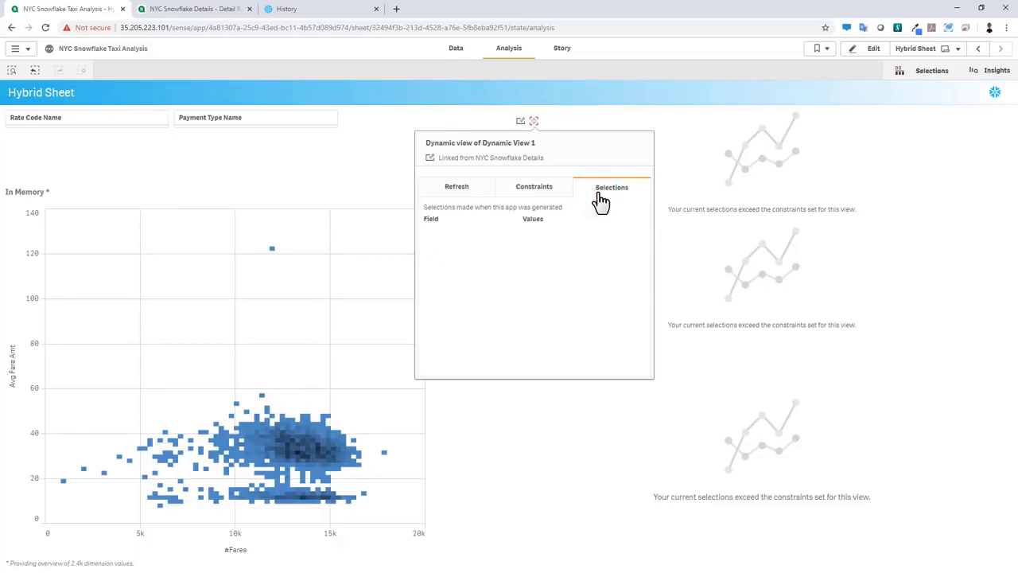
{"action": "left_click", "coordinate": [478, 197]}
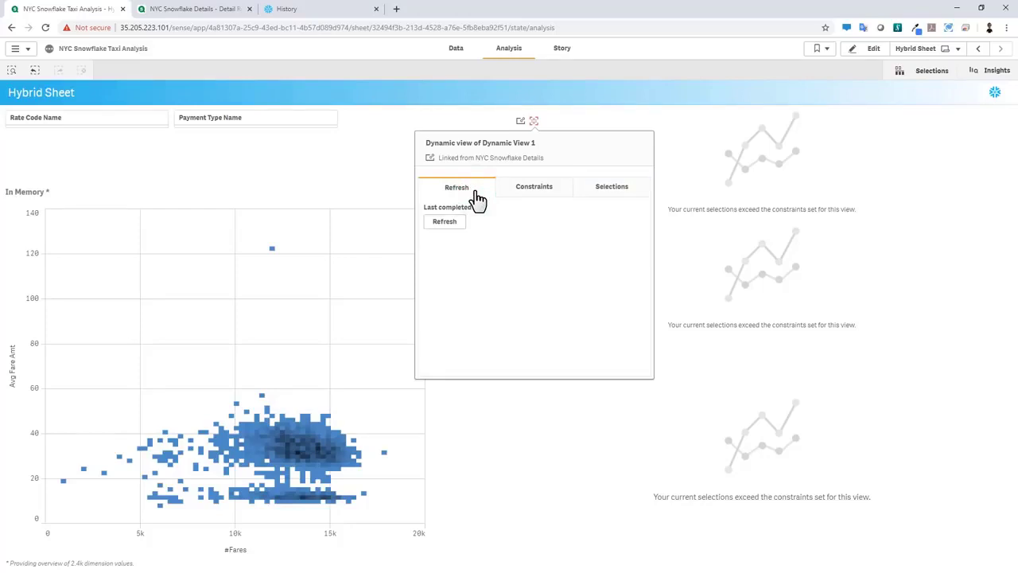
- Select JFK in Rate Code Name and Dispute in Payment Type Name, then refresh the dynamic views
{"action": "left_click", "coordinate": [571, 119]}
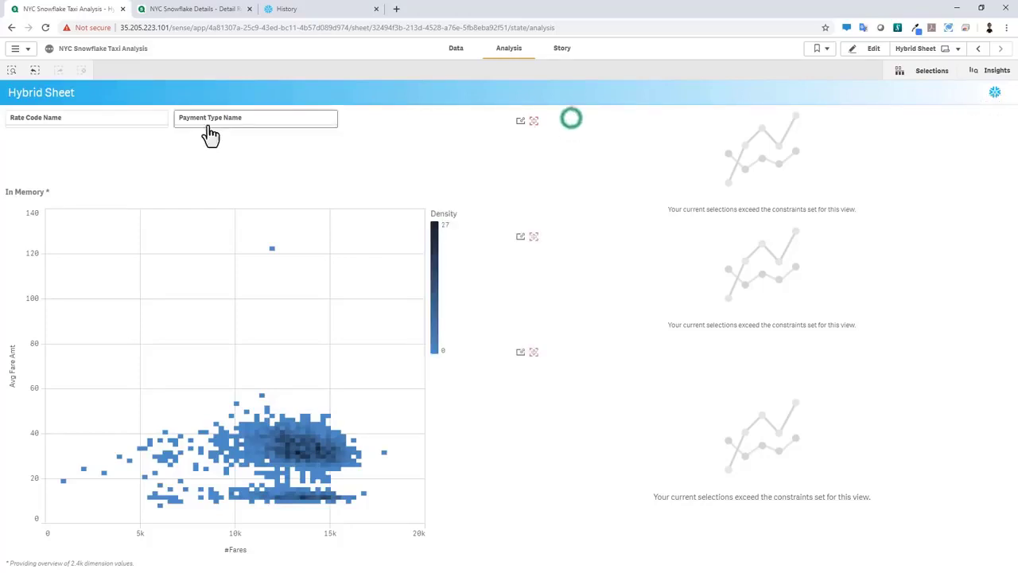
{"action": "left_click", "coordinate": [118, 122]}
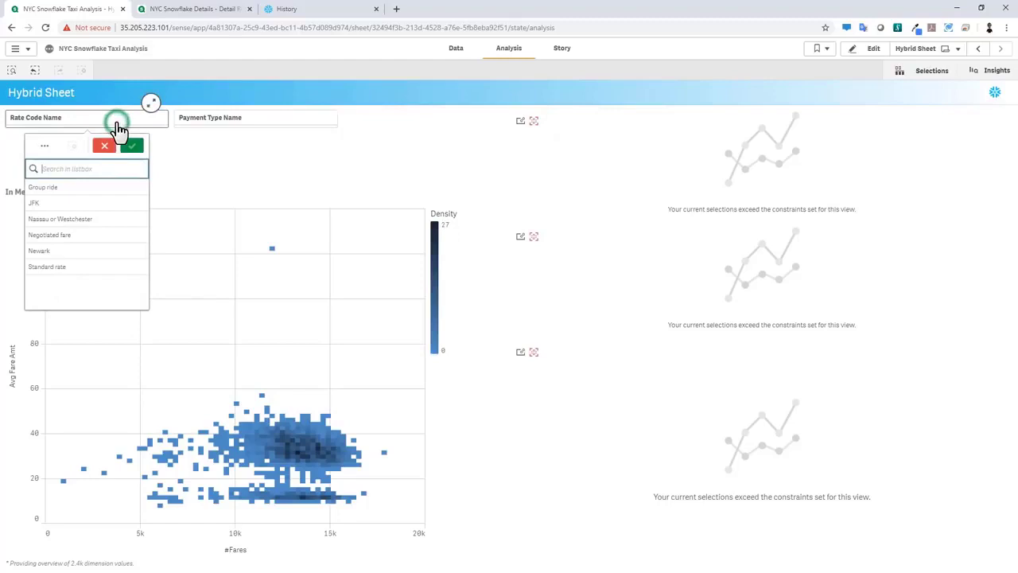
{"action": "left_click", "coordinate": [58, 204]}
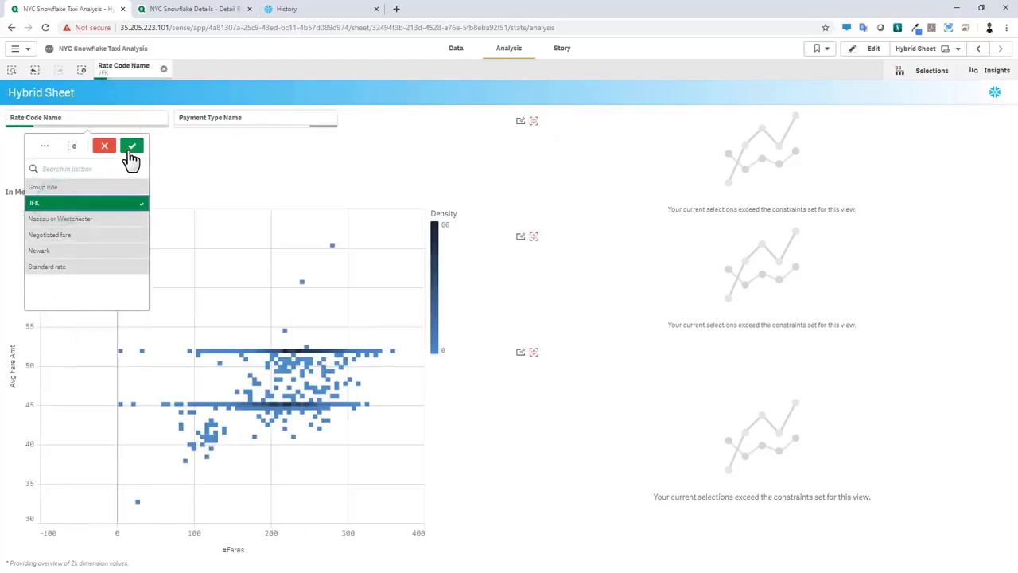
{"action": "left_click", "coordinate": [131, 151]}
{"action": "left_click", "coordinate": [229, 126]}
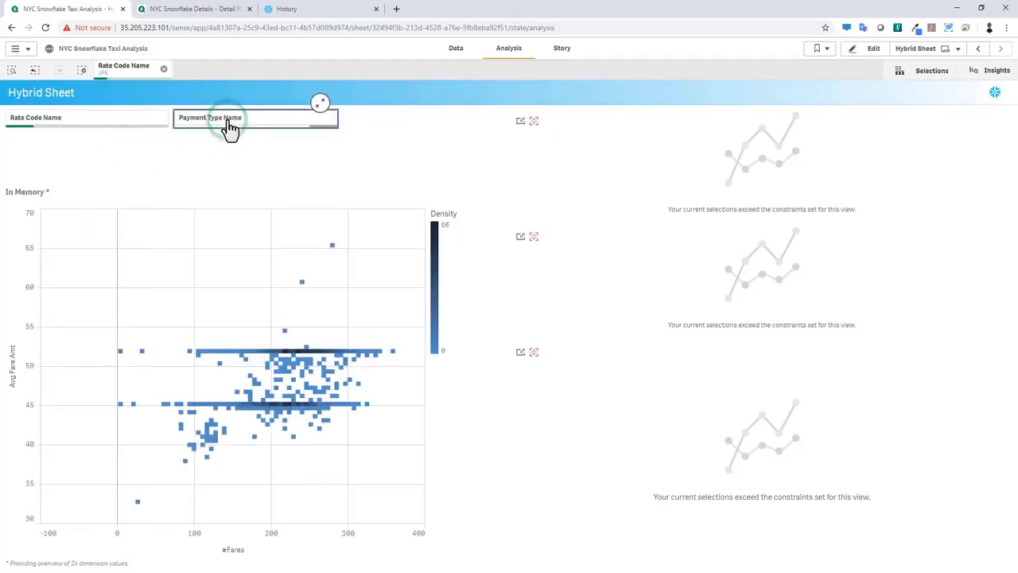
{"action": "left_click", "coordinate": [220, 219]}
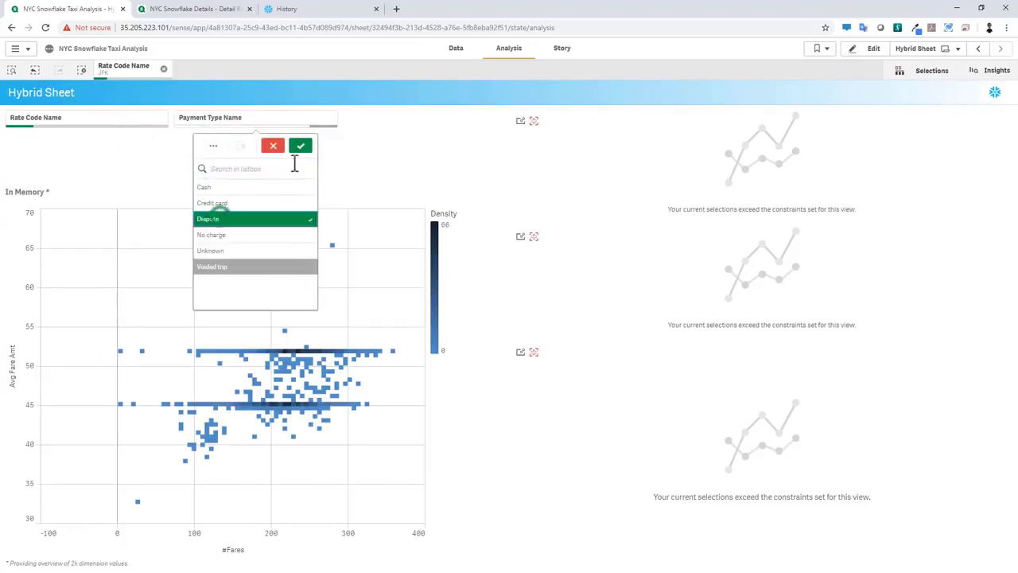
{"action": "left_click", "coordinate": [301, 148]}
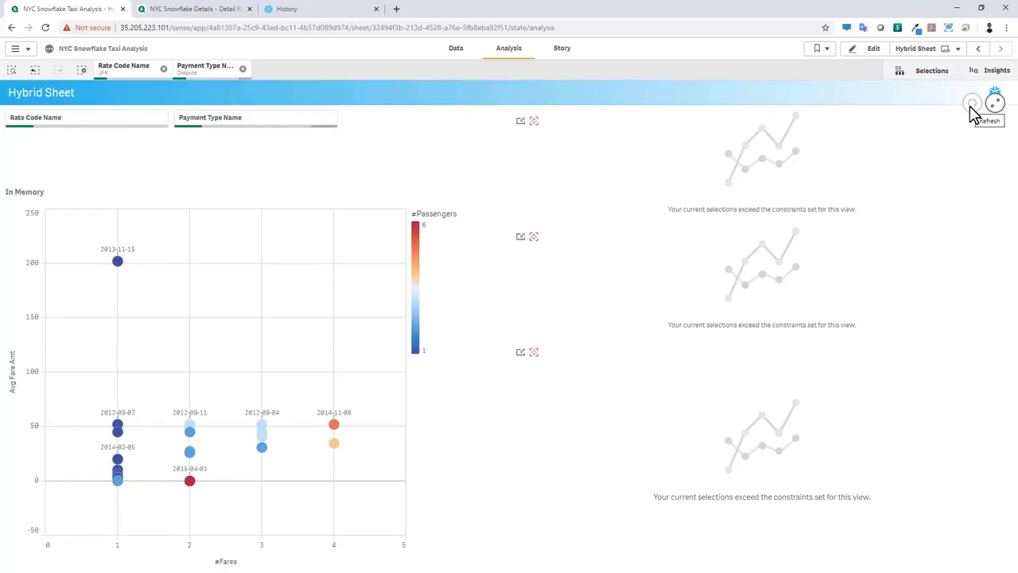
{"action": "left_click", "coordinate": [972, 110]}
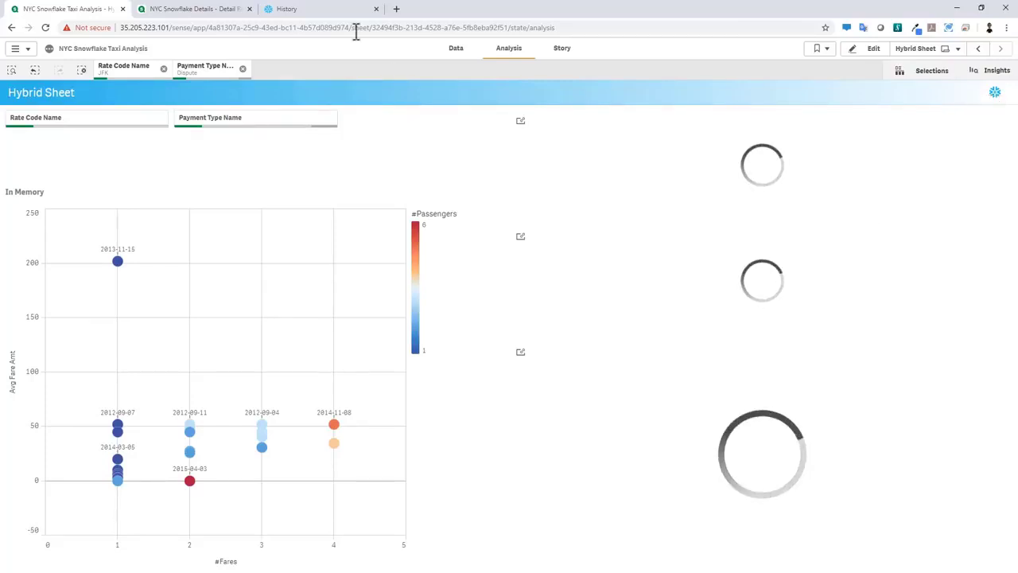
- View the full SQL of the latest query in Snowflake's History, then close it
{"action": "left_click", "coordinate": [305, 11]}
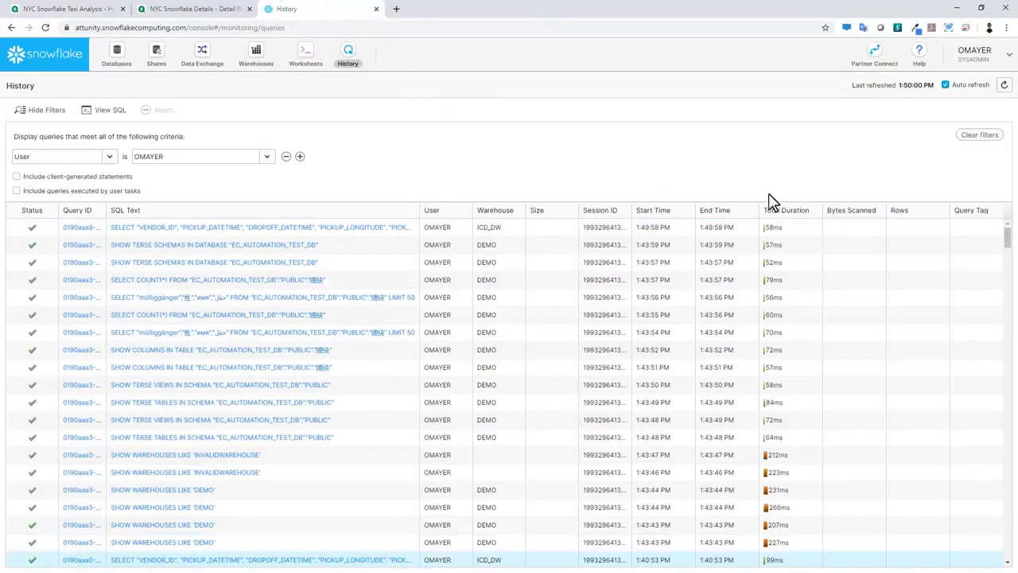
{"action": "left_click", "coordinate": [172, 229]}
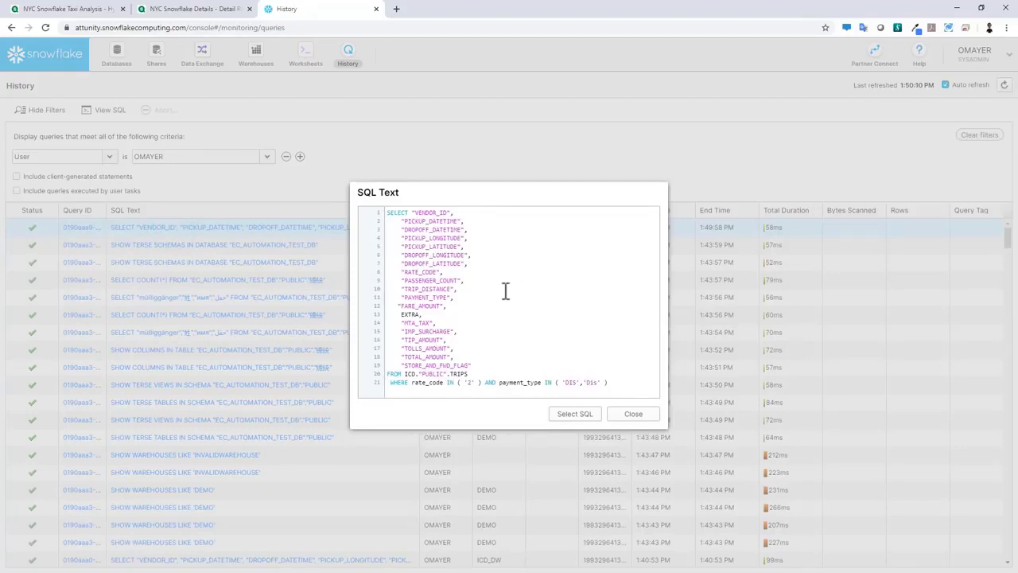
{"action": "left_click", "coordinate": [632, 415]}
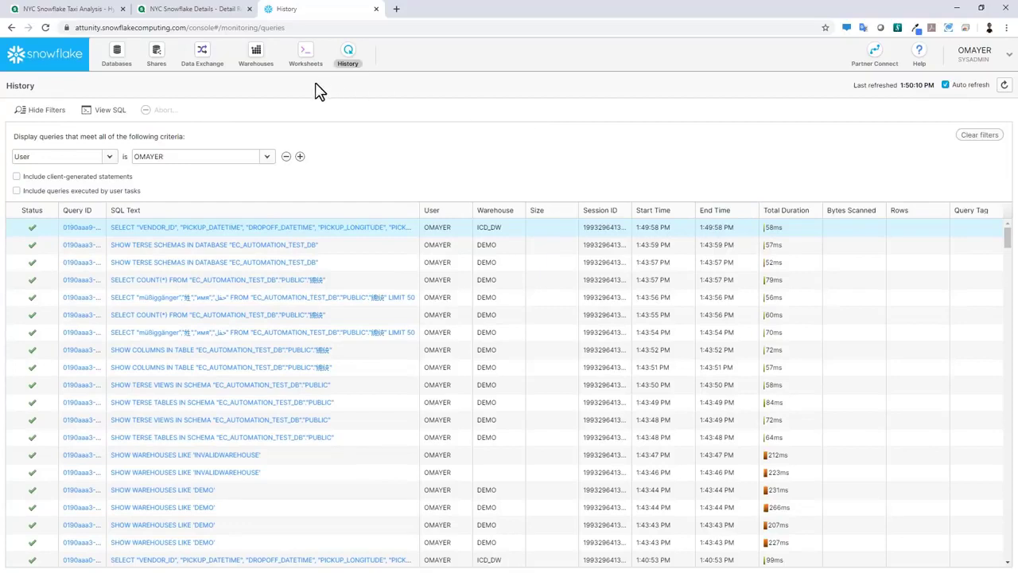
- Back in the taxi analysis app, select the first three trips in the trip table, then cancel the selection
{"action": "left_click", "coordinate": [102, 9]}
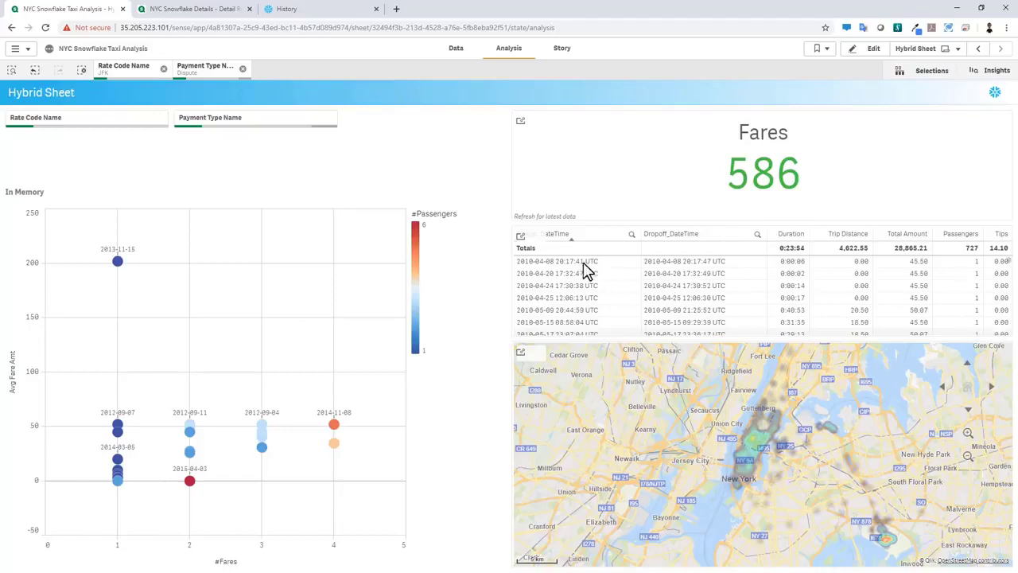
{"action": "mouse_move", "coordinate": [574, 272]}
{"action": "left_mouse_down"}
{"action": "mouse_move", "coordinate": [574, 262]}
{"action": "mouse_move", "coordinate": [574, 289]}
{"action": "left_mouse_up"}
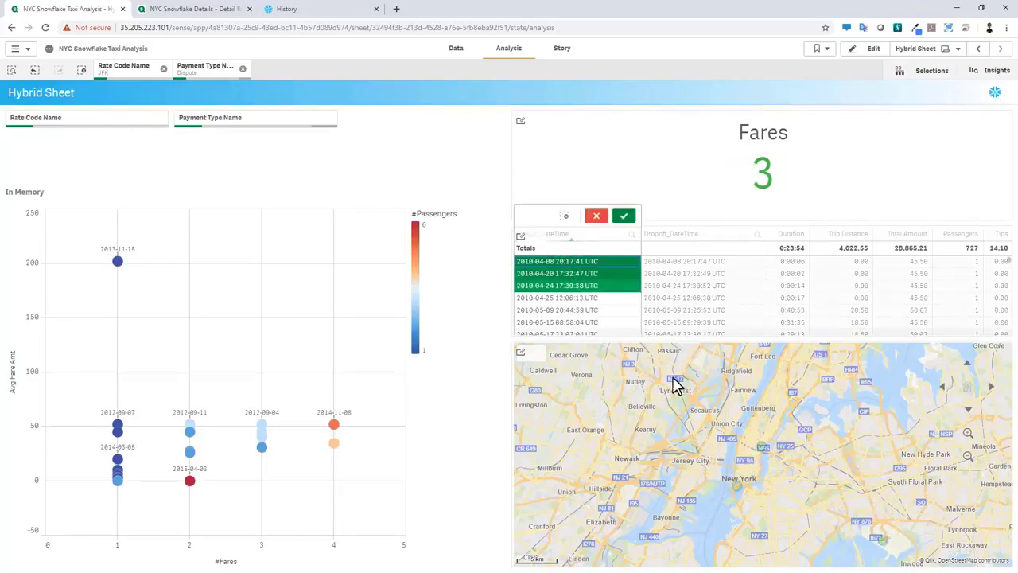
{"action": "left_click", "coordinate": [596, 216]}
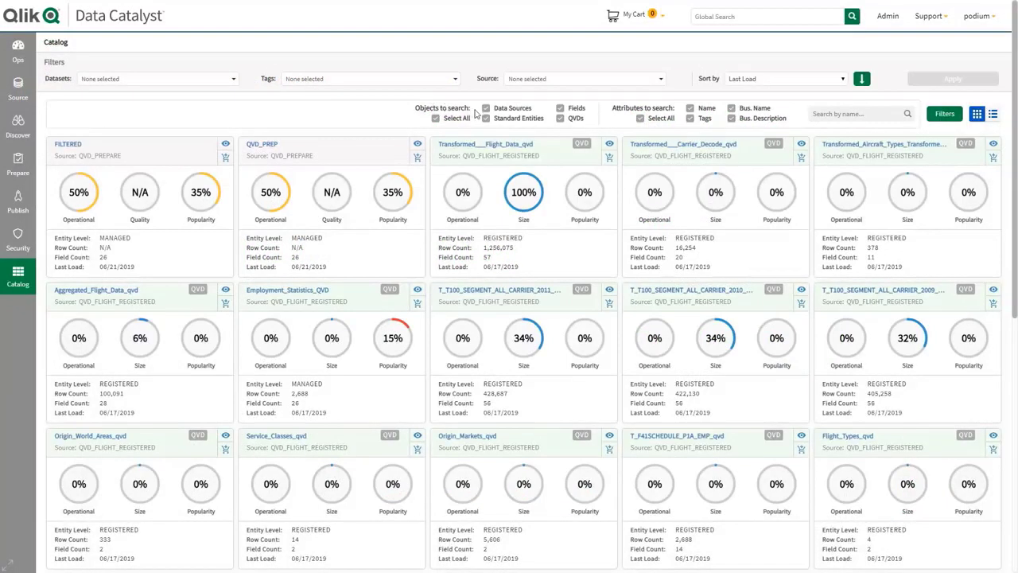
- Limit the catalog search to QVDs only and view the Employment_Statistics_QVD entity details
{"action": "left_click", "coordinate": [436, 118]}
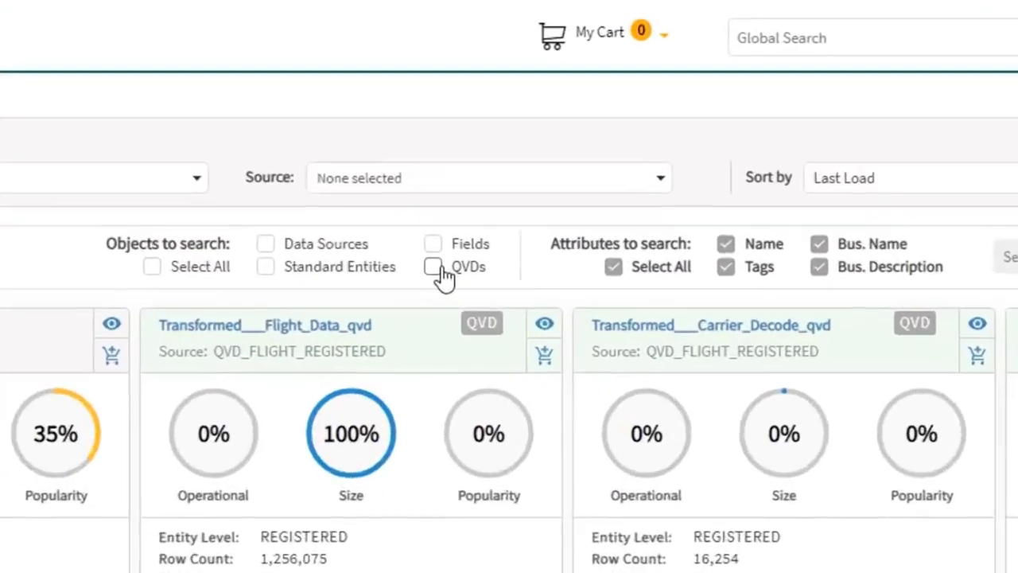
{"action": "left_click", "coordinate": [562, 119]}
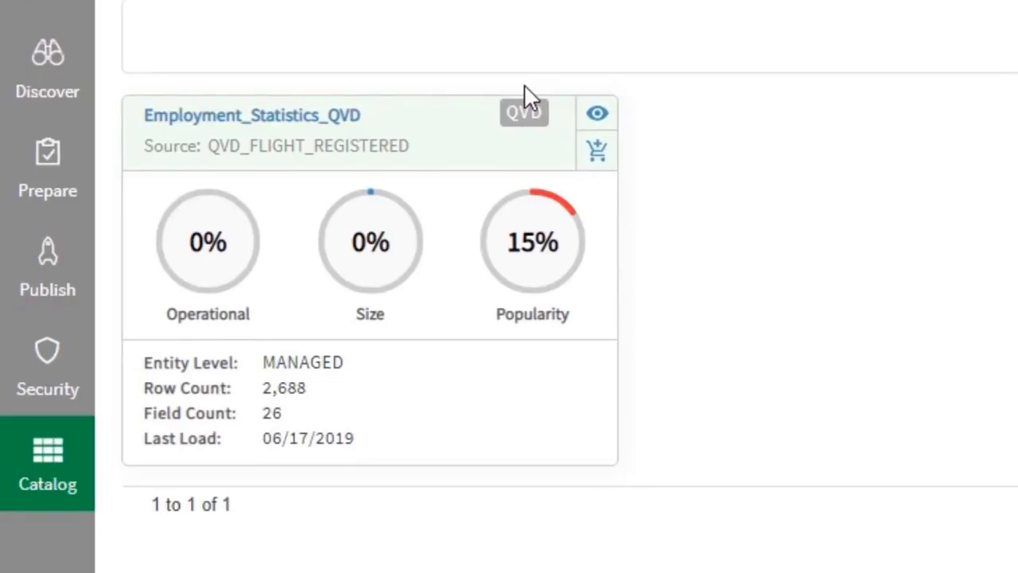
{"action": "left_click", "coordinate": [598, 113]}
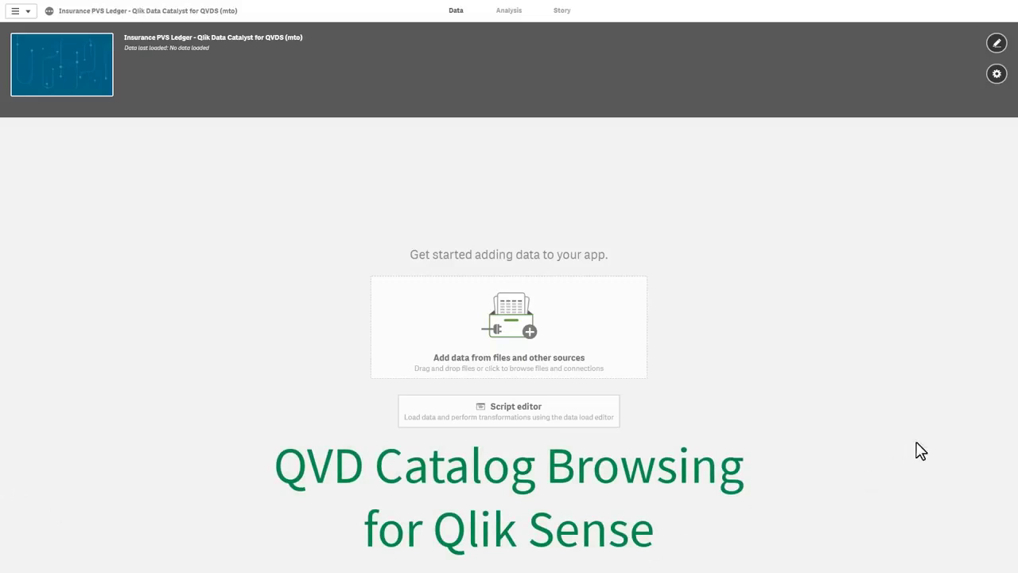
- Start adding data to the Insurance PVS Ledger app from the QVD Catalog, ready to search it
{"action": "left_click", "coordinate": [600, 343]}
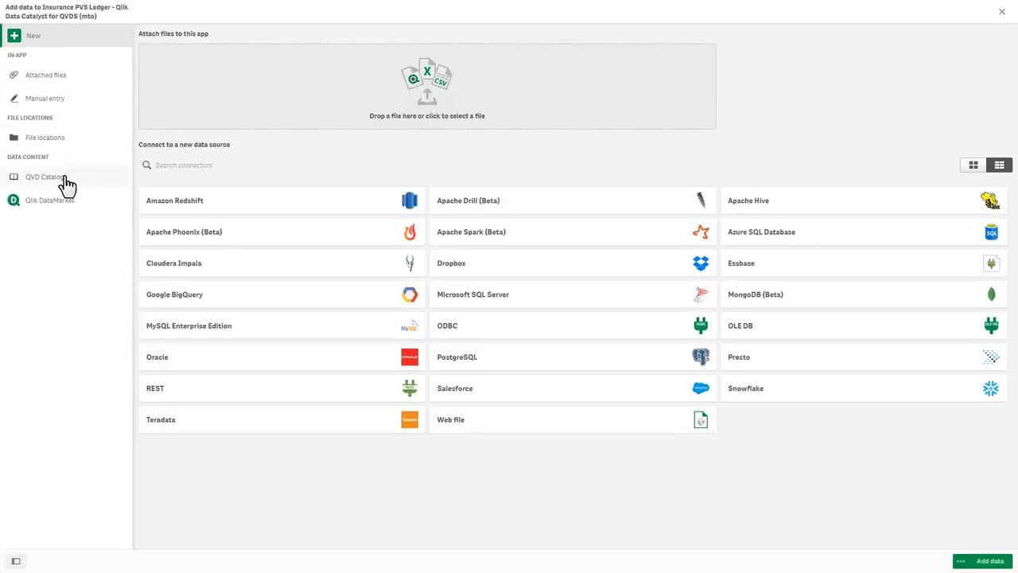
{"action": "left_click", "coordinate": [67, 184]}
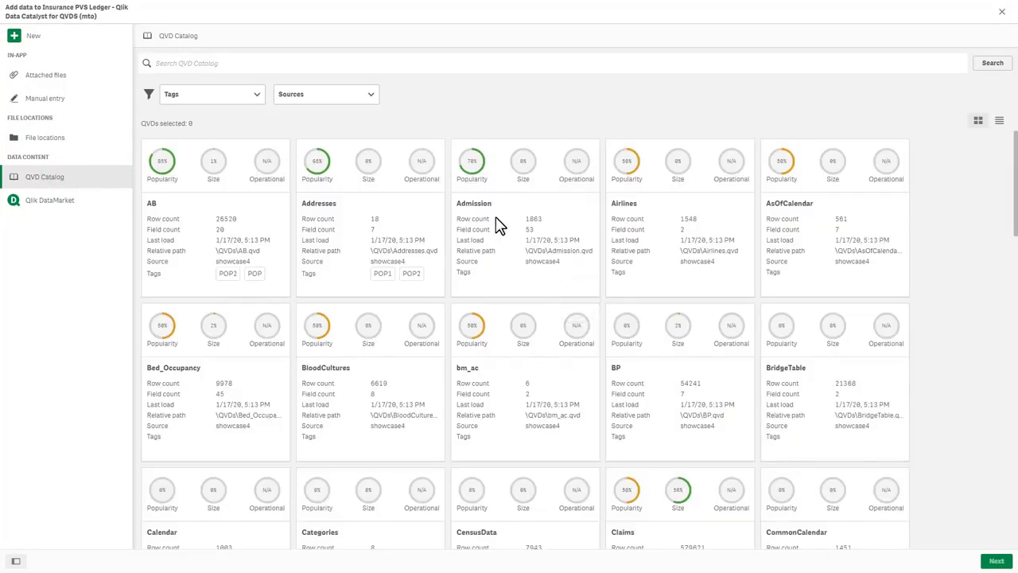
{"action": "left_click", "coordinate": [547, 63]}
- Search the QVD Catalog for 'PVS'
{"action": "type", "text": "PVS"}
{"action": "left_click", "coordinate": [994, 64]}
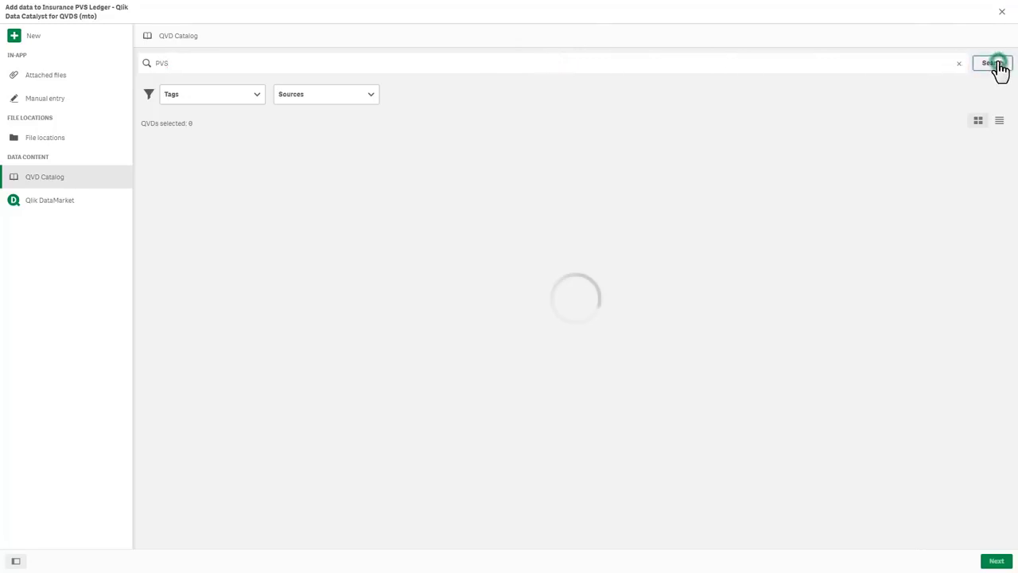